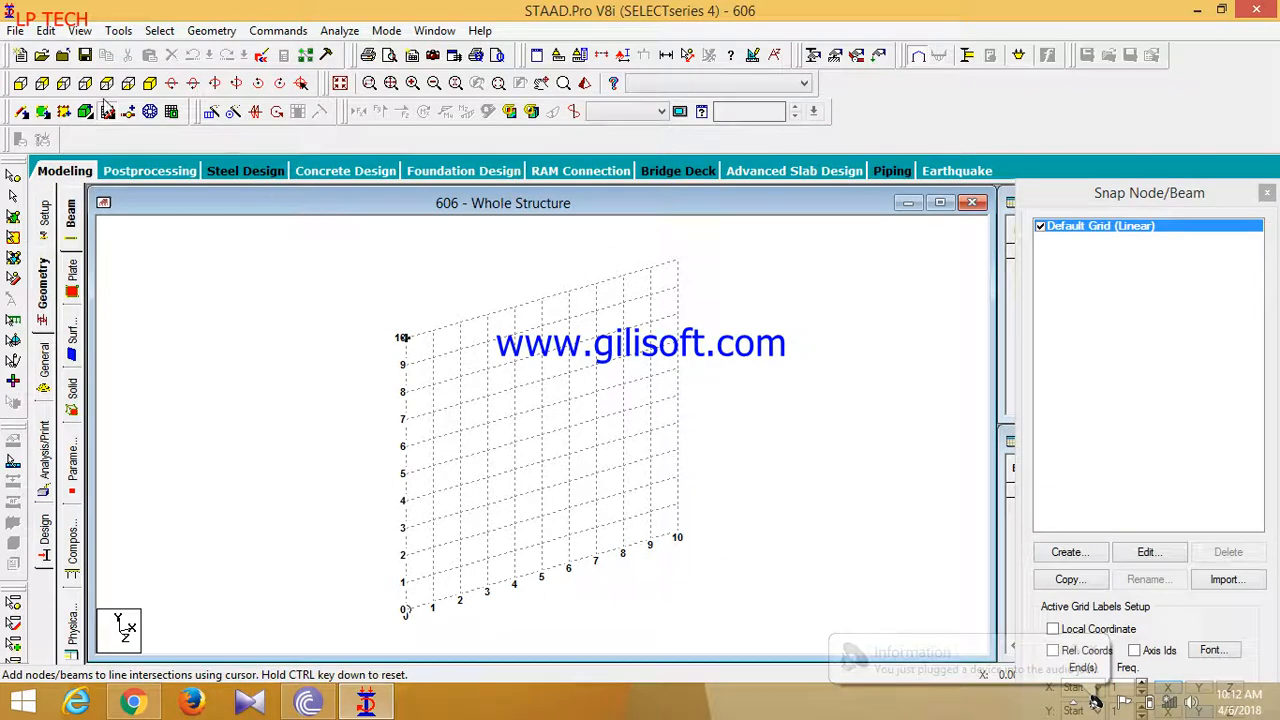
Close the Snap Node/Beam grid and activate the nodes table for coordinate entry.
click(110, 112)
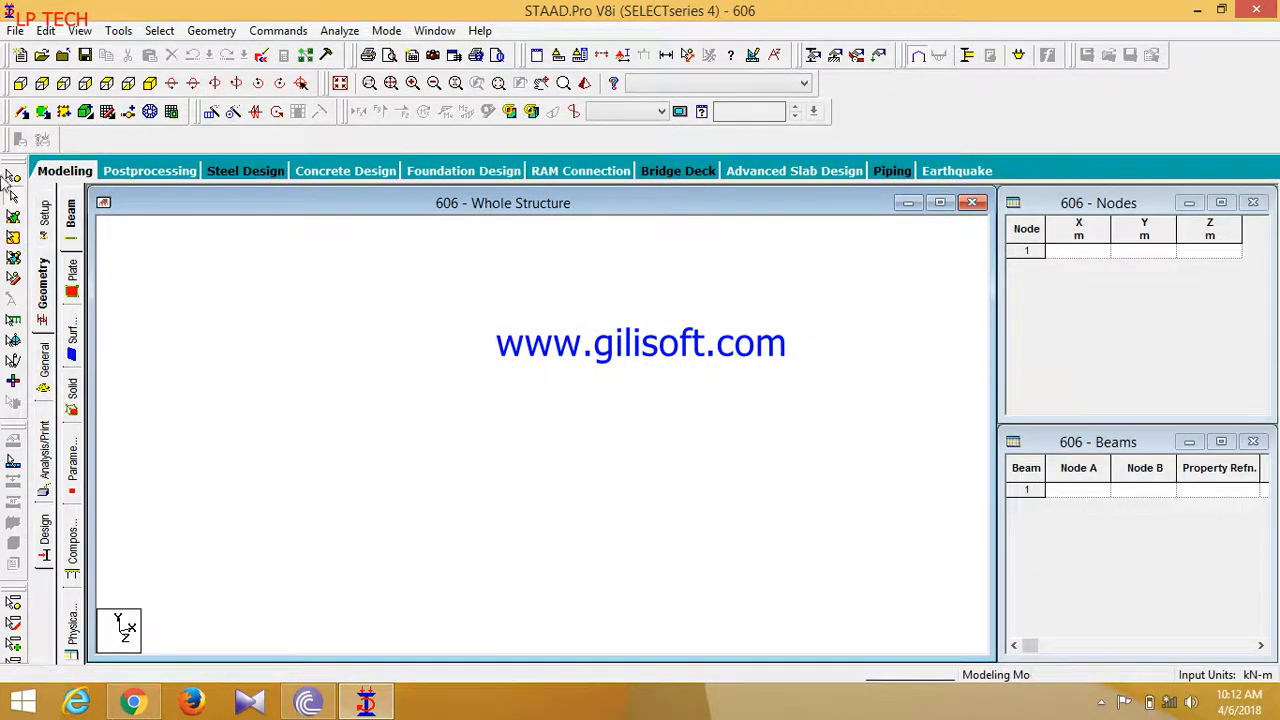
click(212, 31)
click(221, 51)
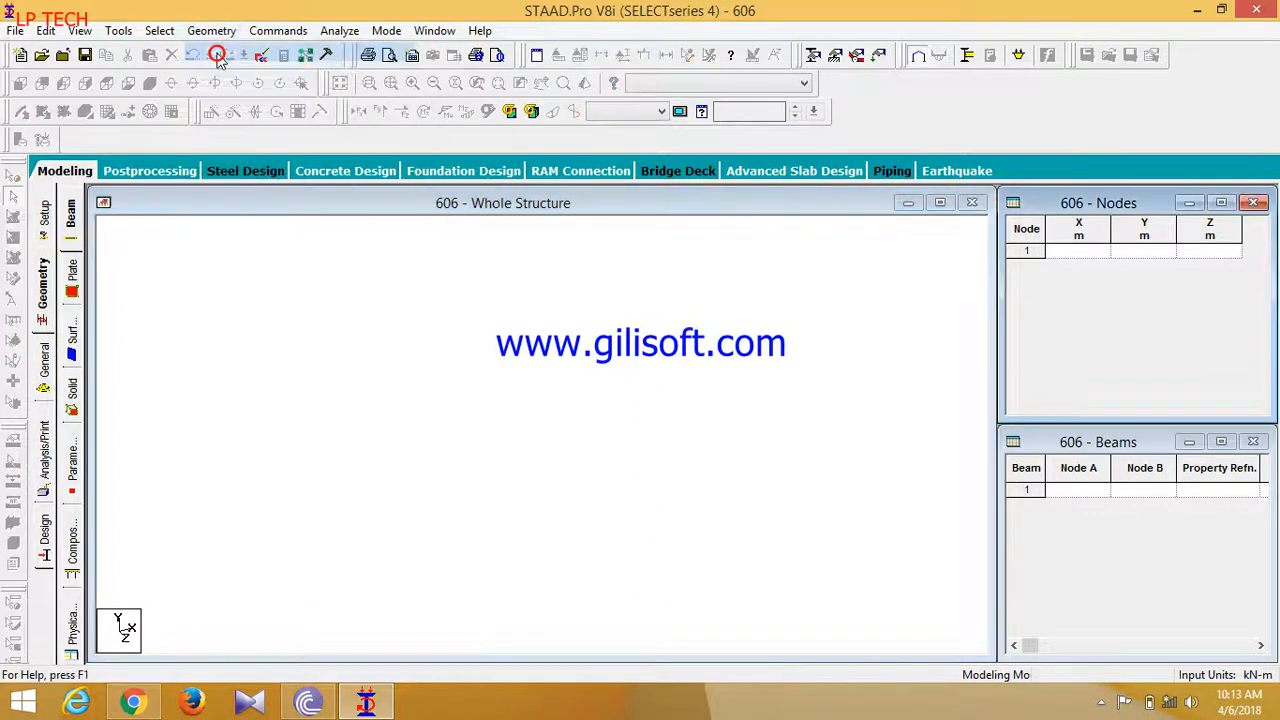
Enter node 1 in the nodes table at X 10, Y 0, Z 0 m.
click(1066, 251)
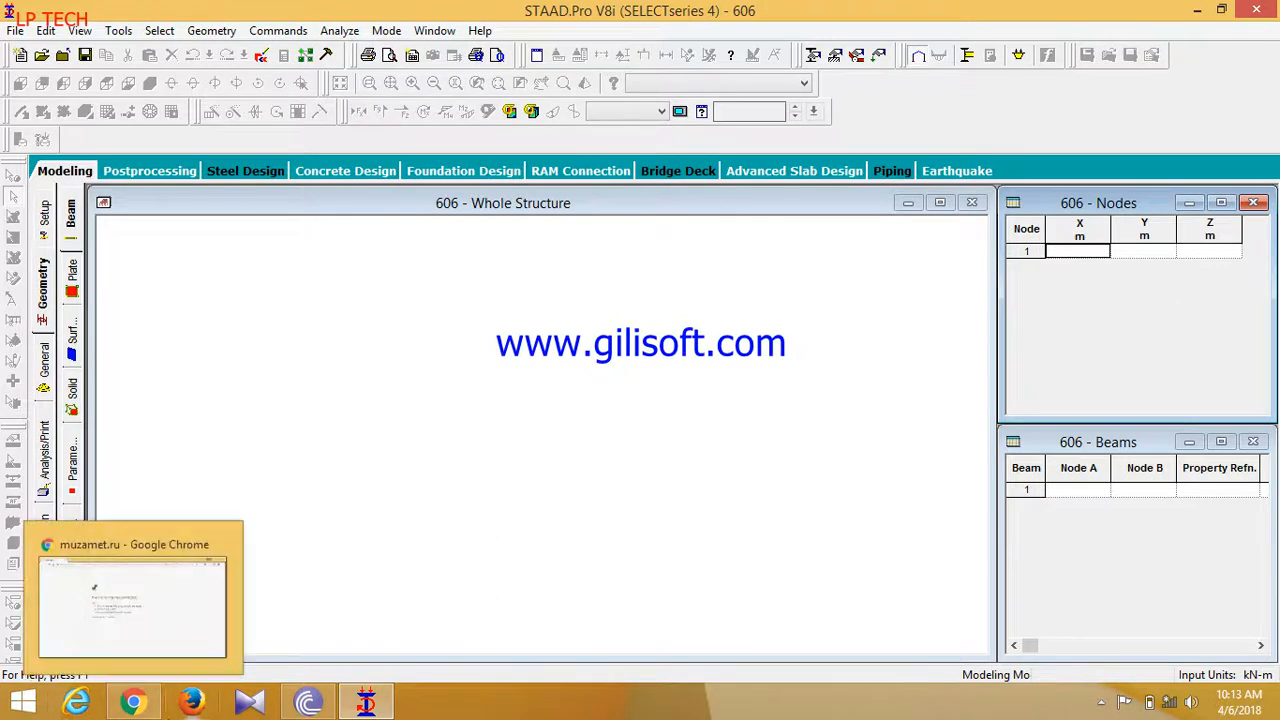
text(1)
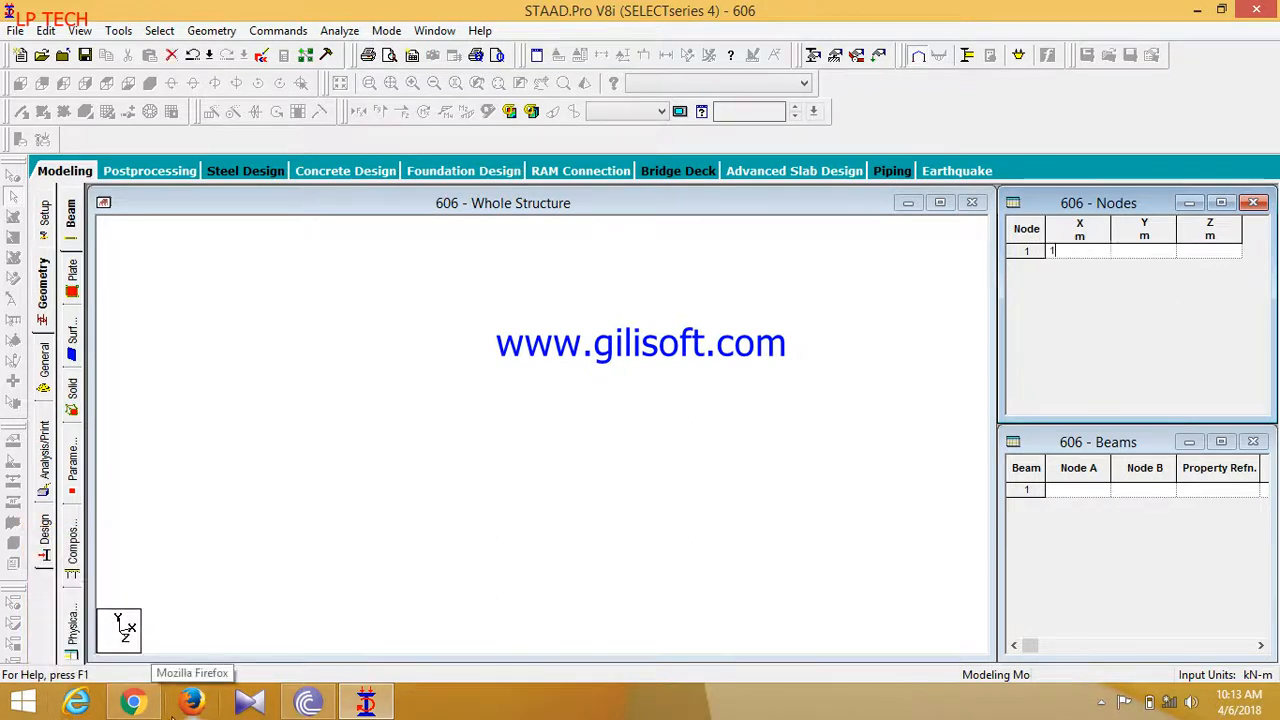
text(0)
key(Tab)
key(Tab)
key(Tab)
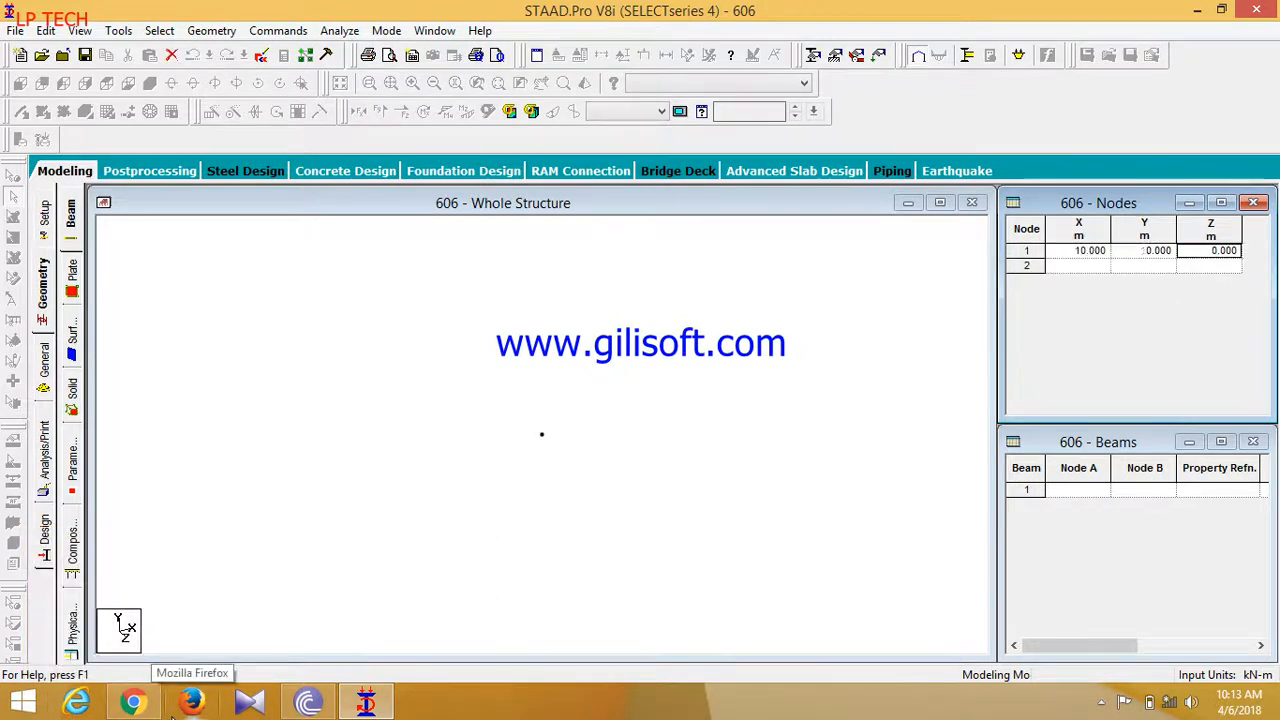
Enter node 2 at X 15 m and node 3 at X 20 m, both with Y and Z at 0.
text(15)
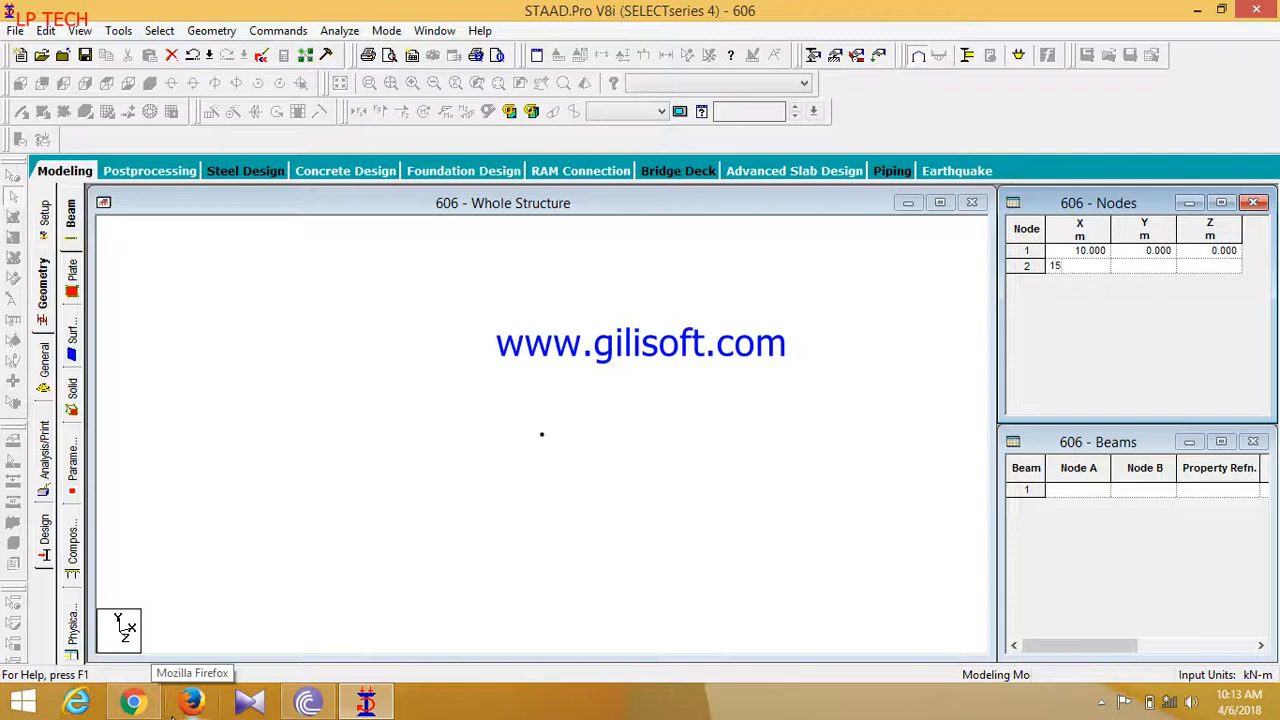
key(Tab)
key(Tab)
key(Tab)
text(20)
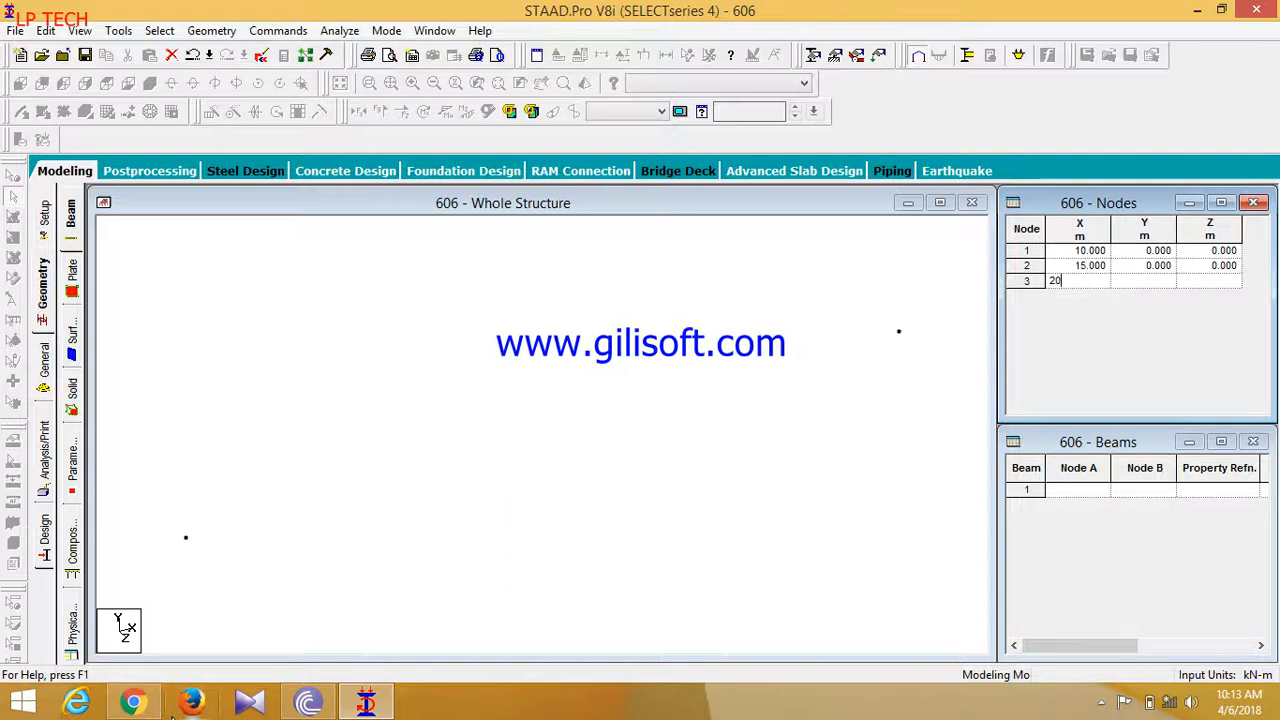
key(Tab)
key(Tab)
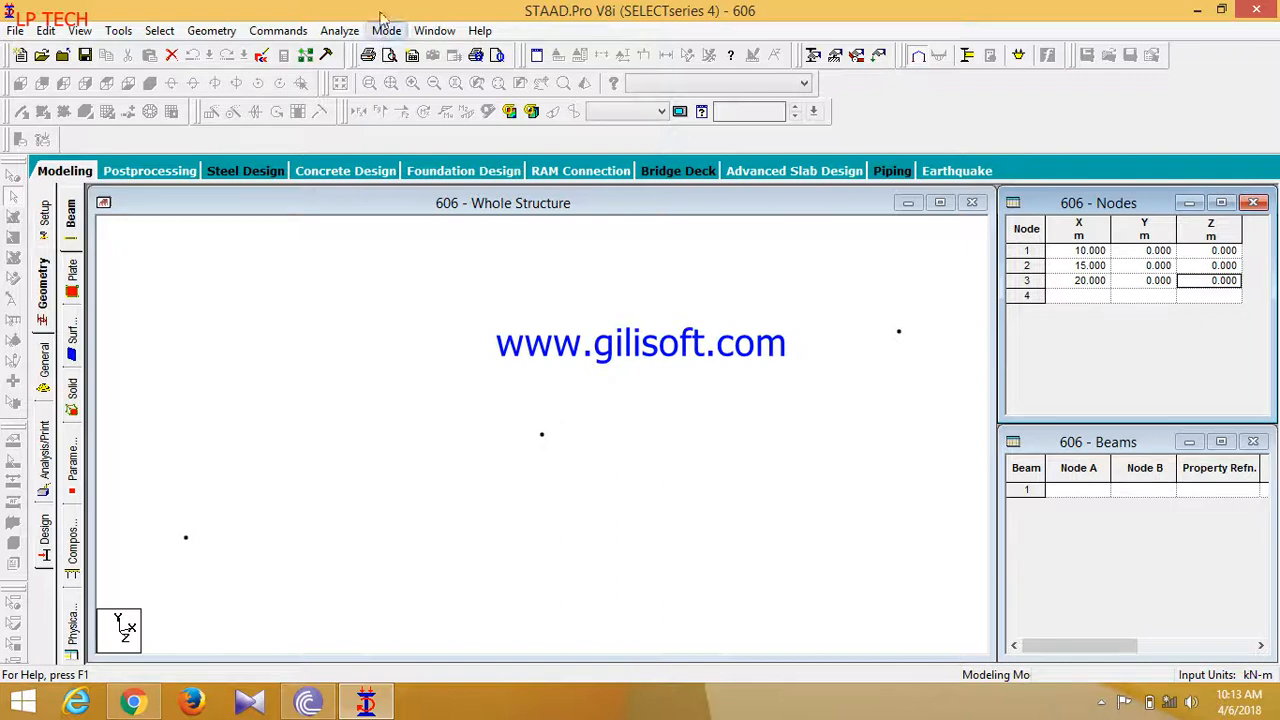
Add beams from point to point along the three nodes, from node 1 through node 2 to node 3.
click(211, 30)
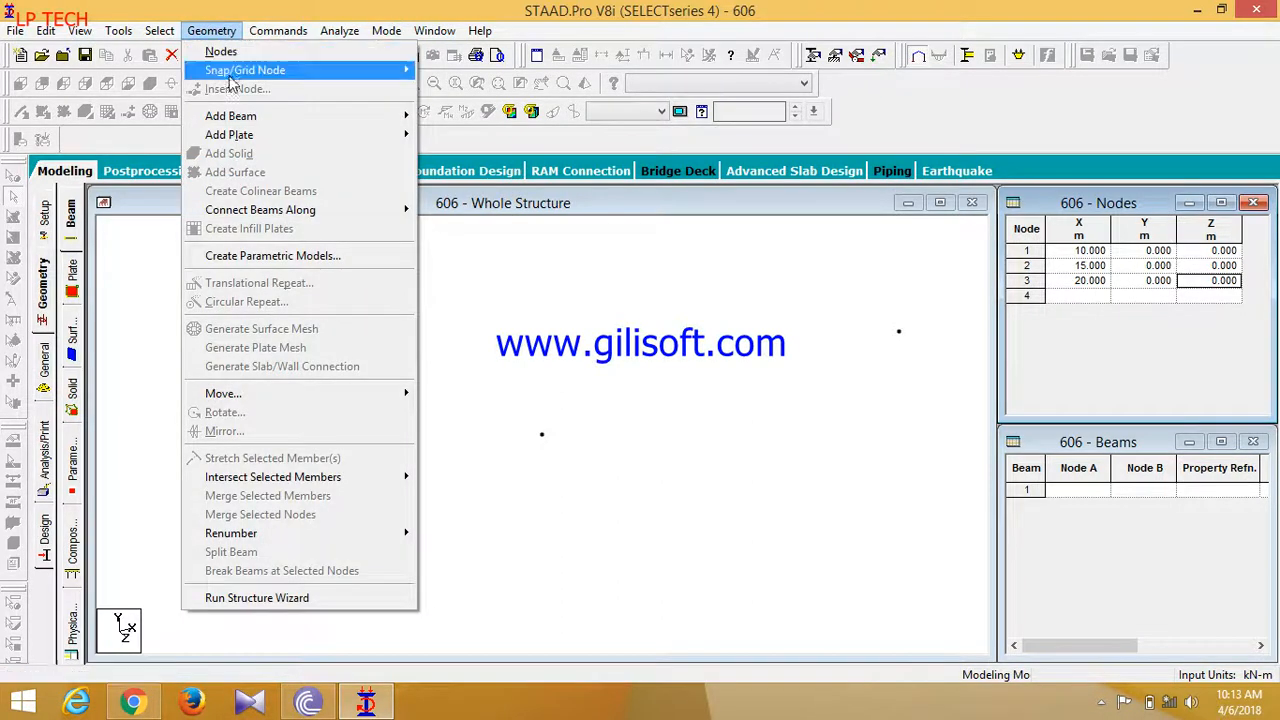
click(600, 411)
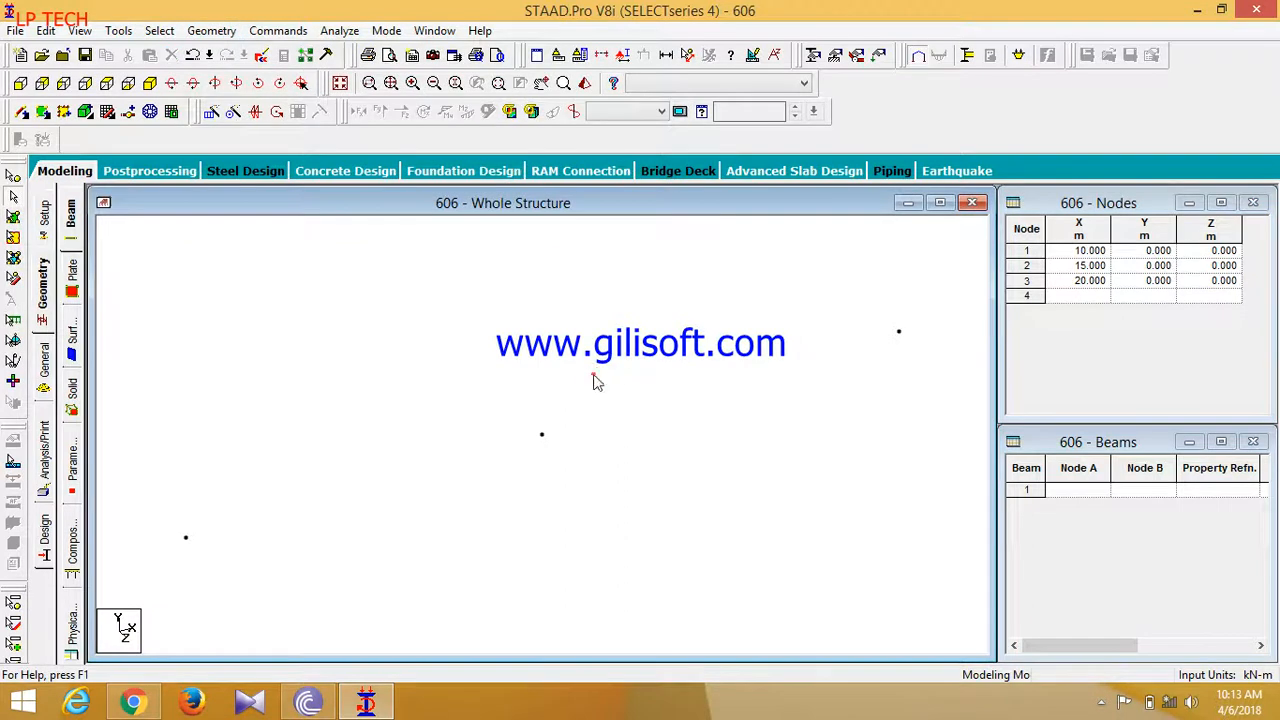
click(211, 30)
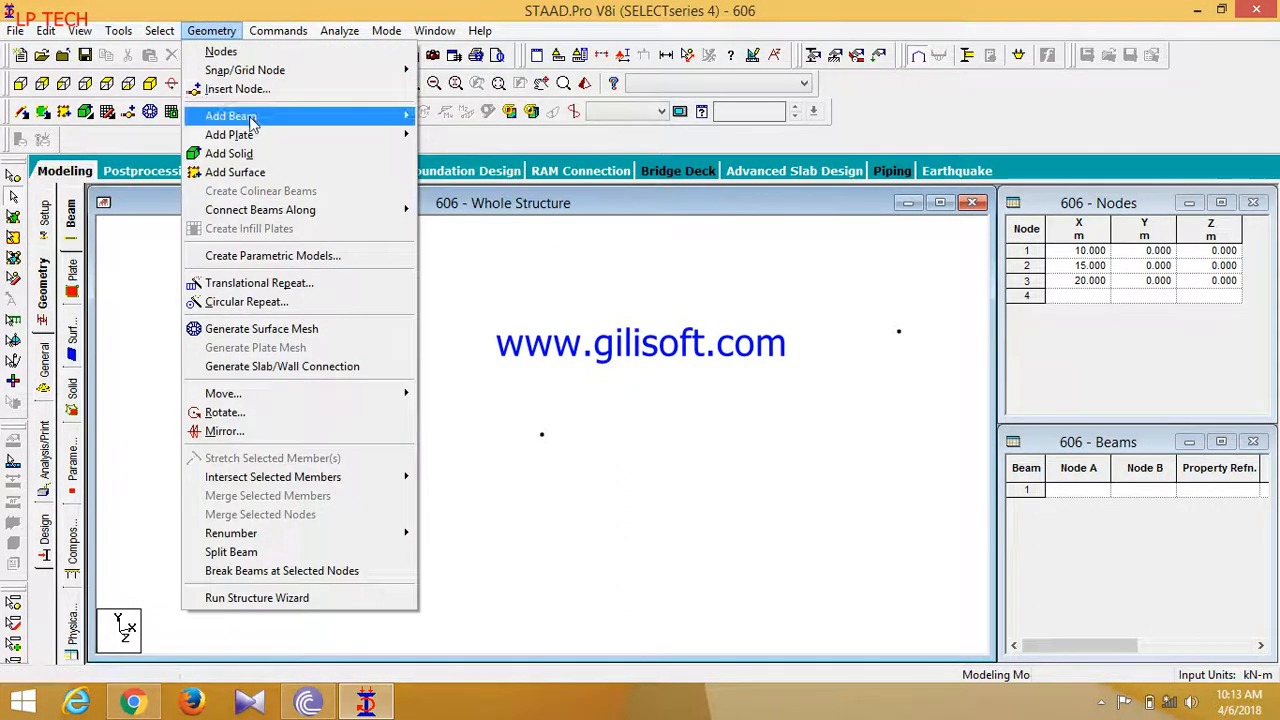
mouse_move(252, 117)
click(490, 139)
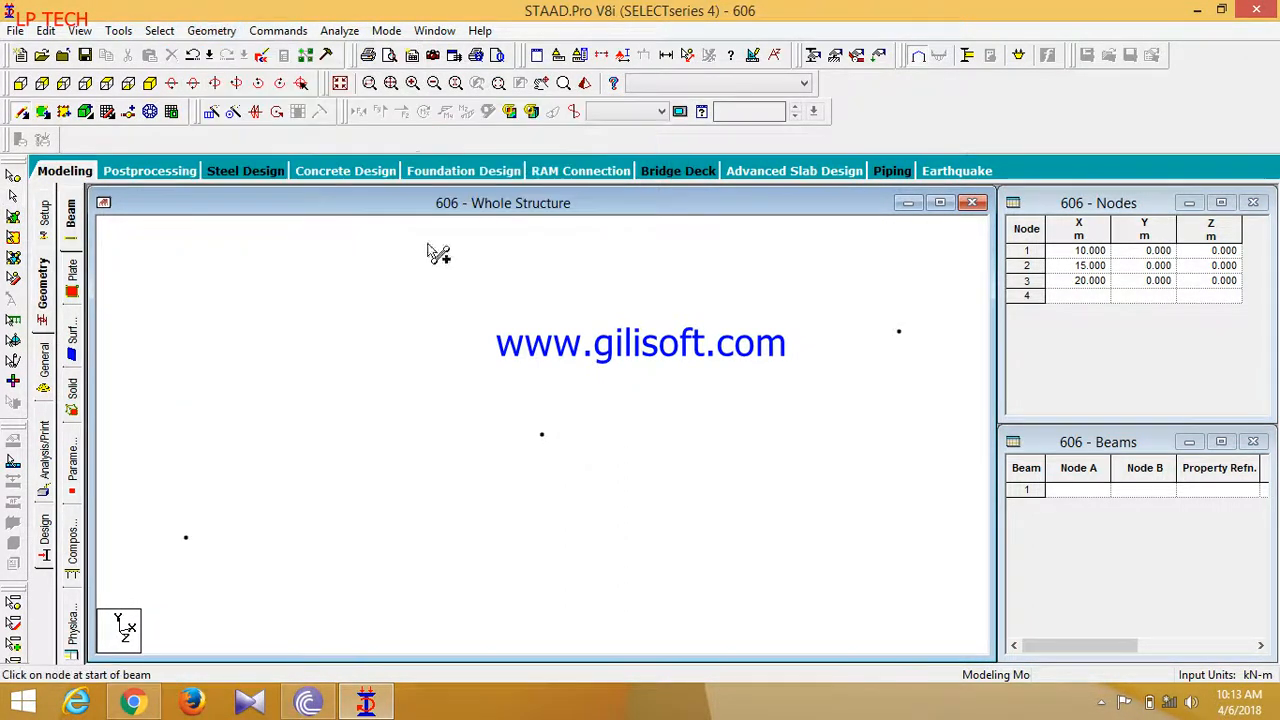
mouse_move(188, 537)
mouse_down()
mouse_move(474, 469)
mouse_move(541, 436)
mouse_move(728, 409)
mouse_move(909, 340)
mouse_move(899, 333)
mouse_up()
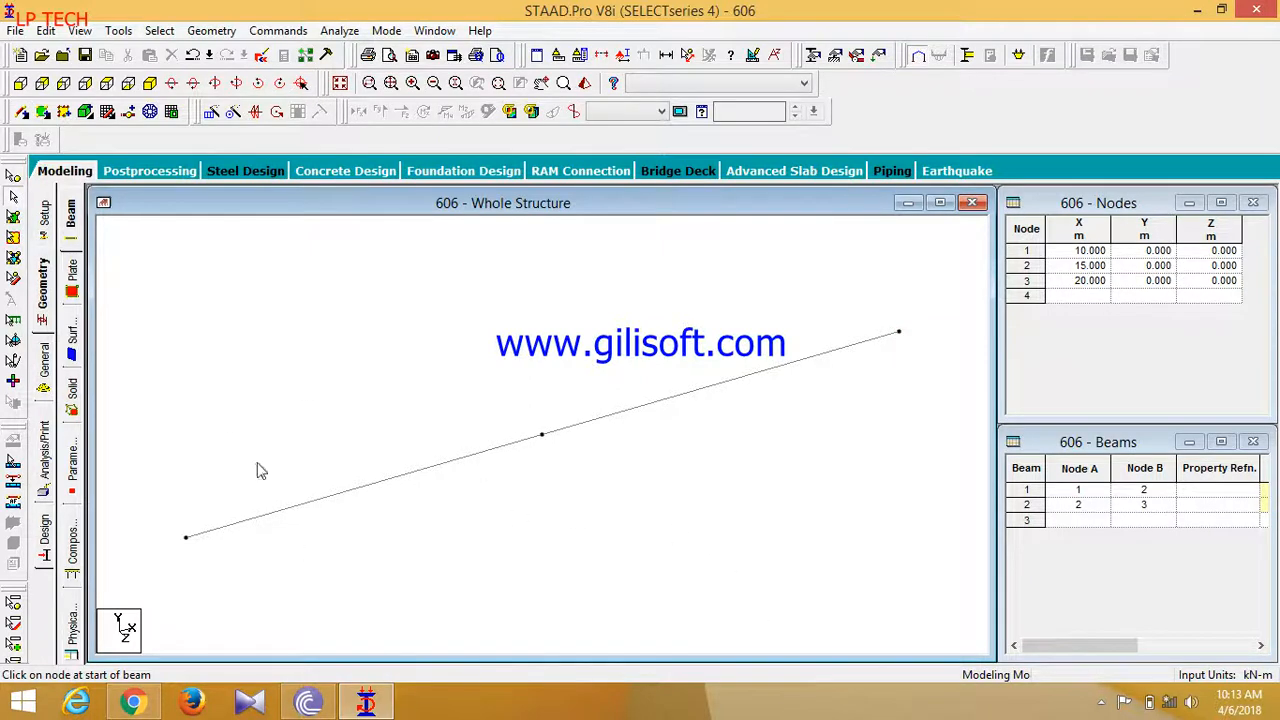
Define a rectangular CONCRETE section property with YD 0.2 m and ZD 0.3 m.
click(48, 390)
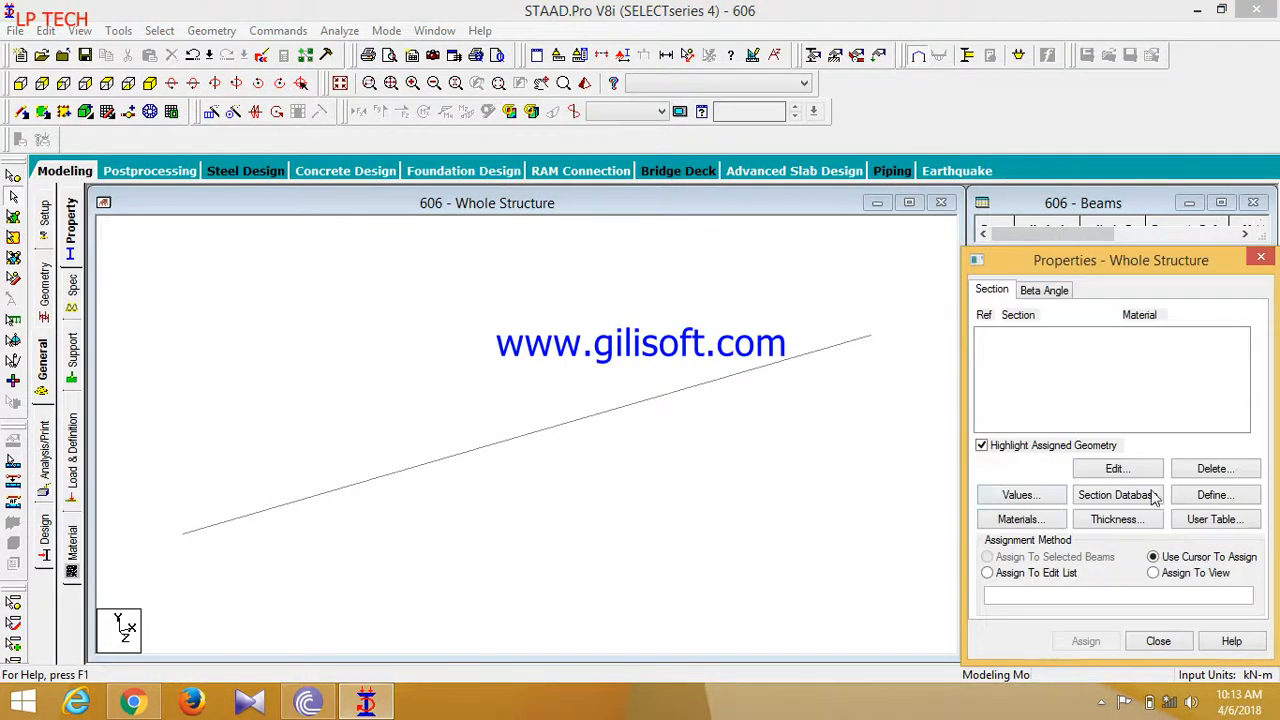
click(1213, 495)
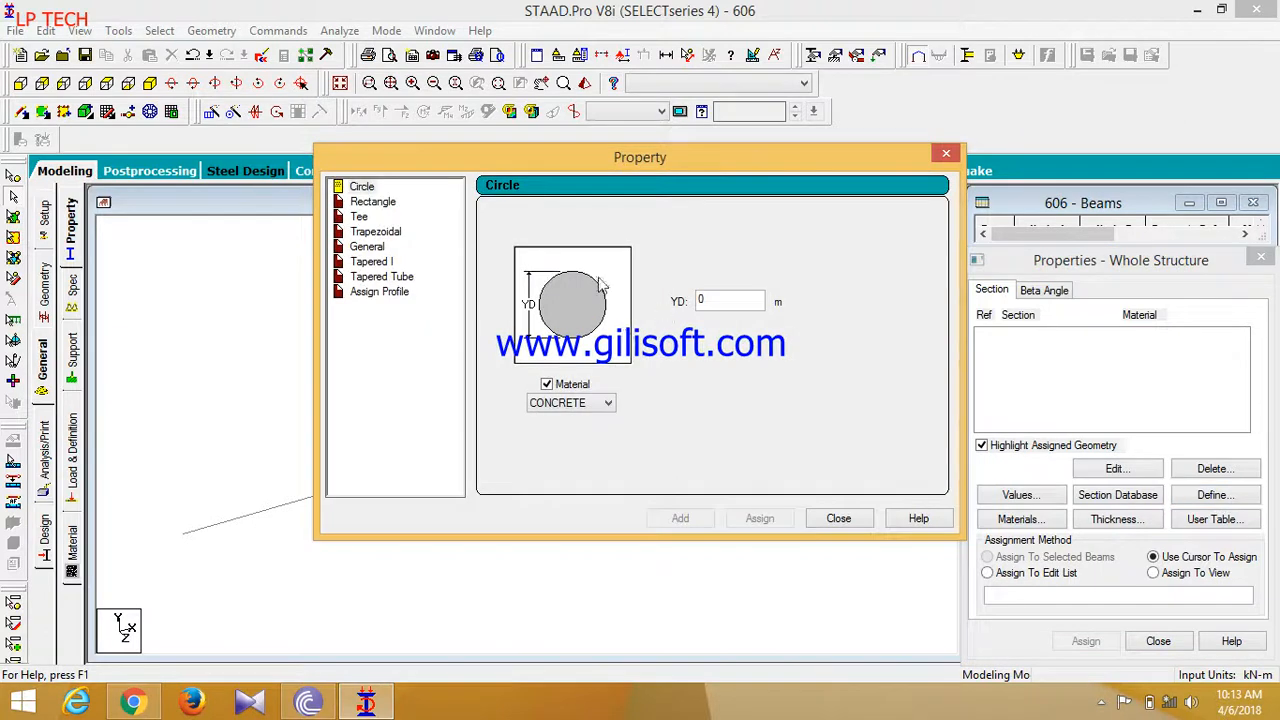
click(360, 187)
click(378, 203)
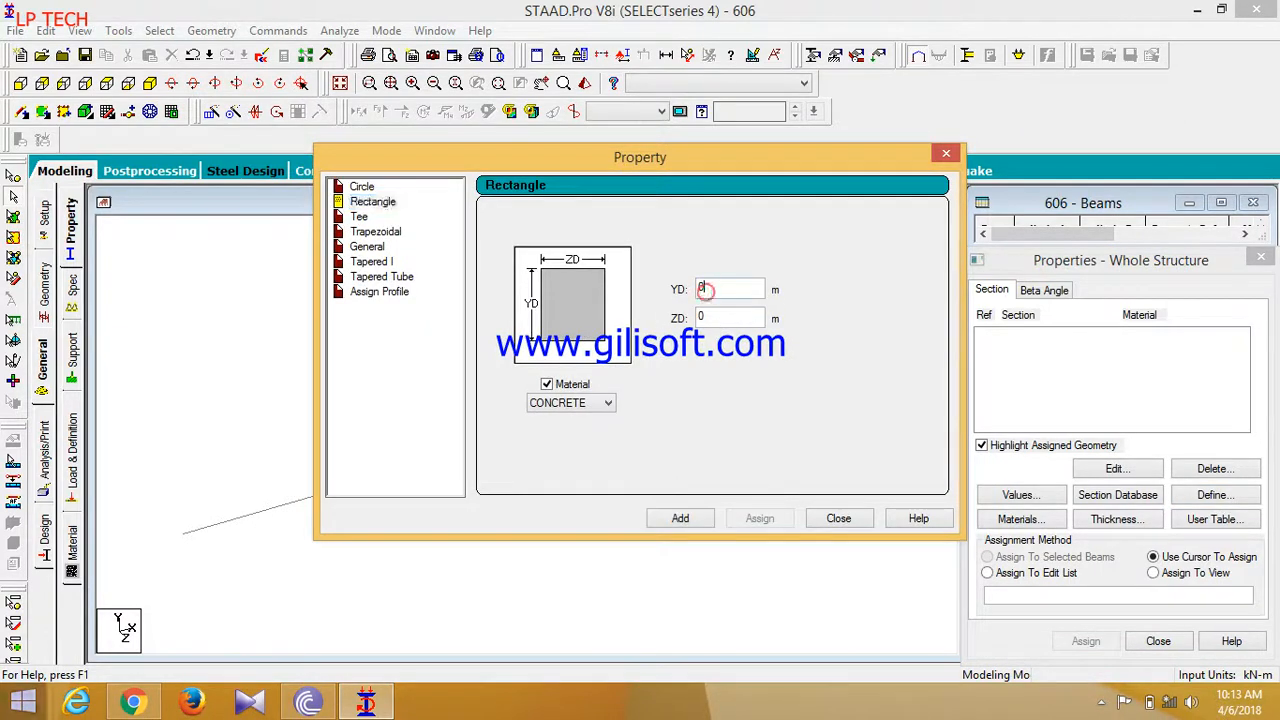
text(.2)
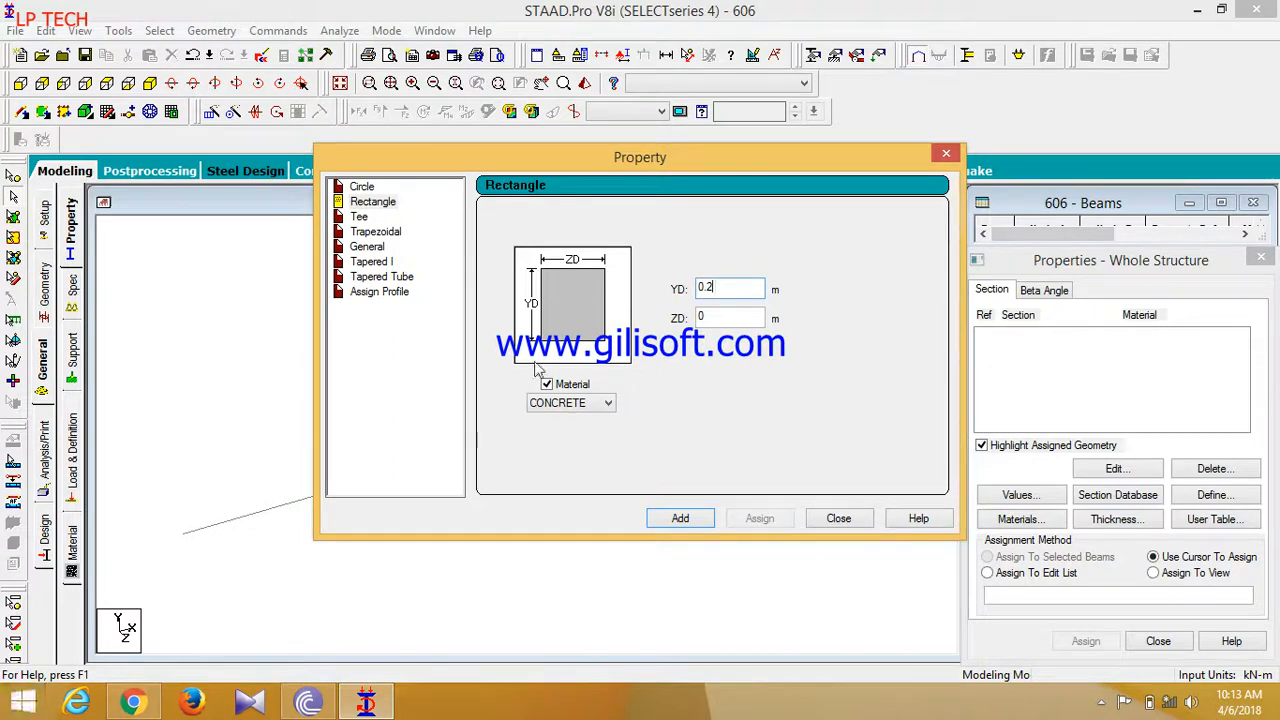
key(Tab)
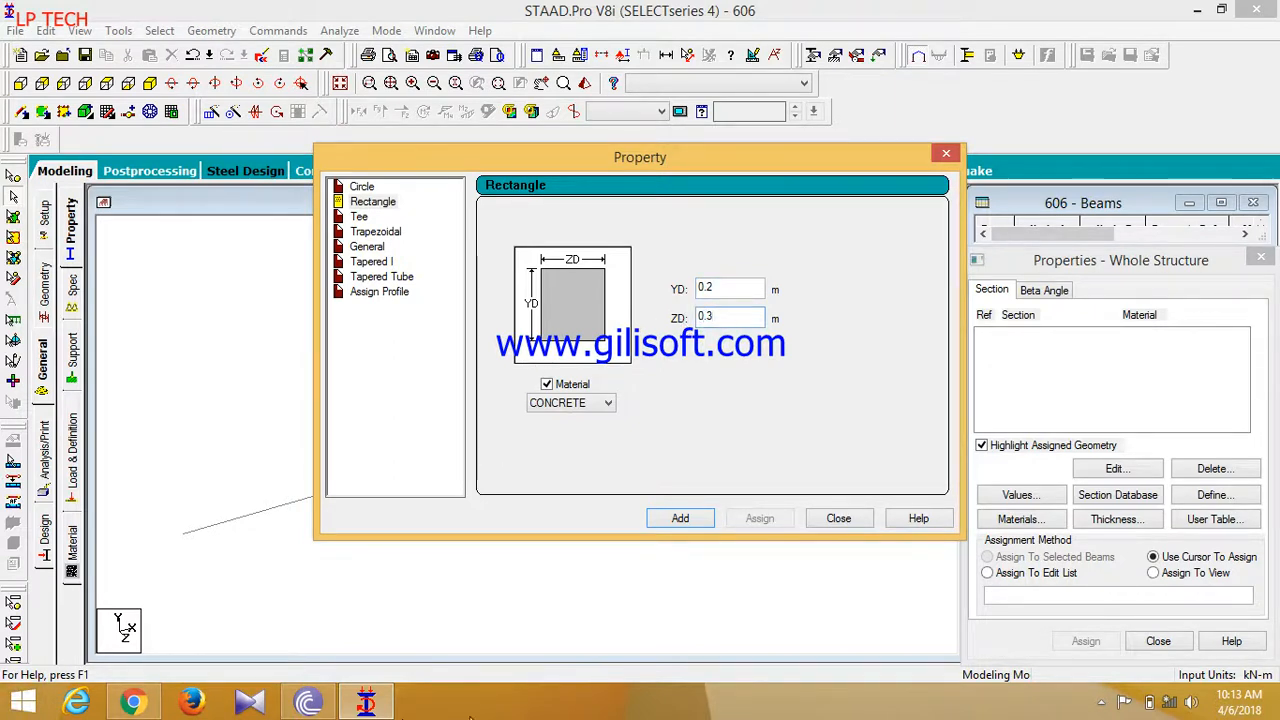
click(678, 518)
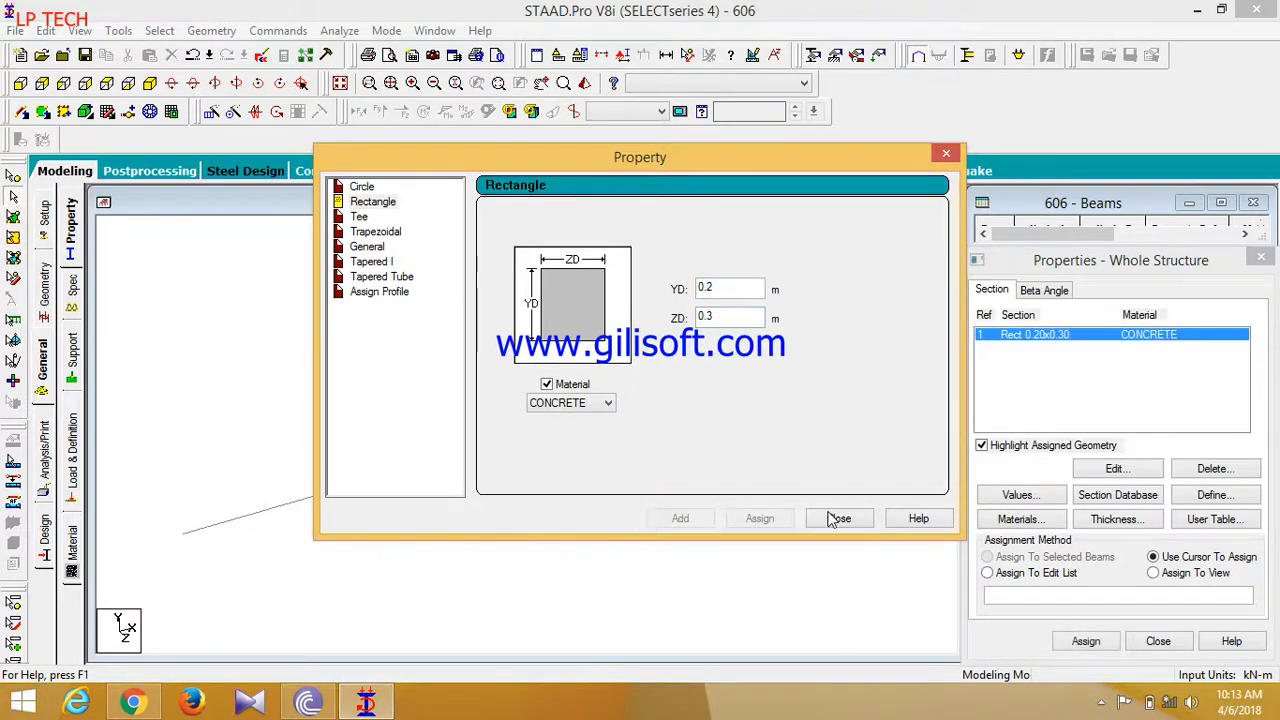
click(837, 518)
Assign the Rect 0.20x0.30 section to all beams in the view.
click(1160, 573)
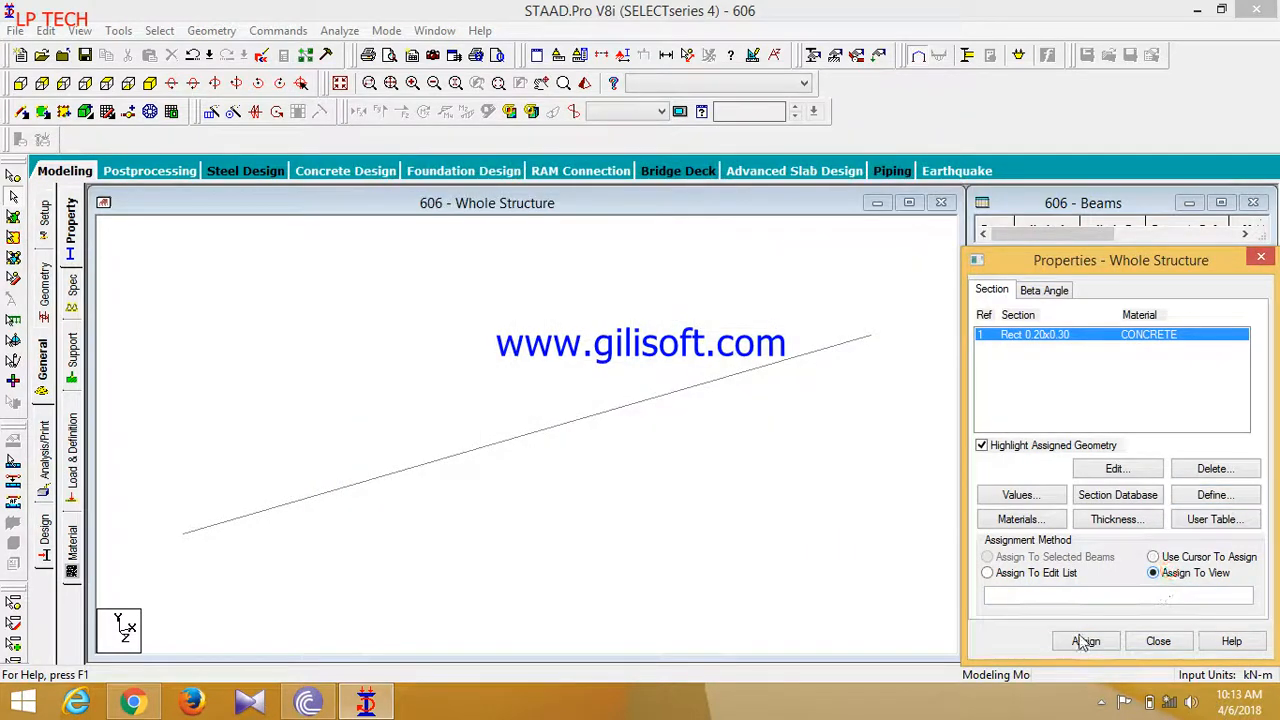
click(1085, 641)
click(1137, 507)
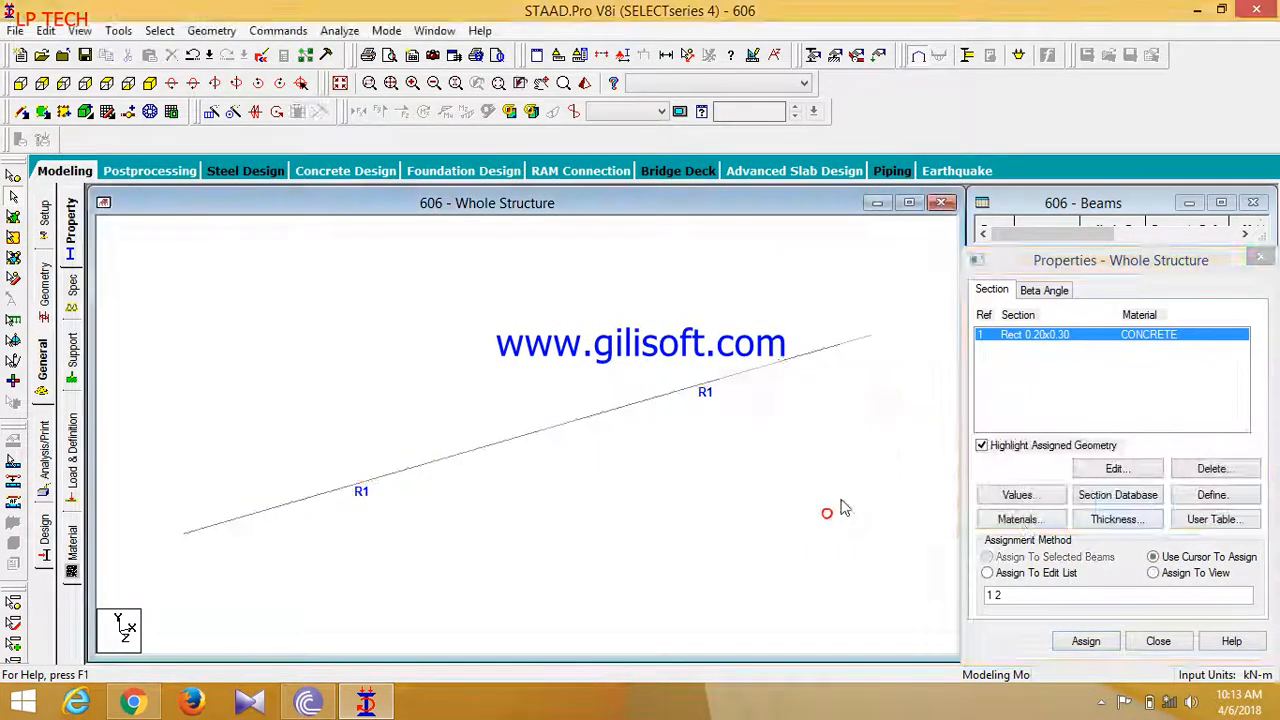
Create a Fixed support definition and select it in the supports list.
click(71, 355)
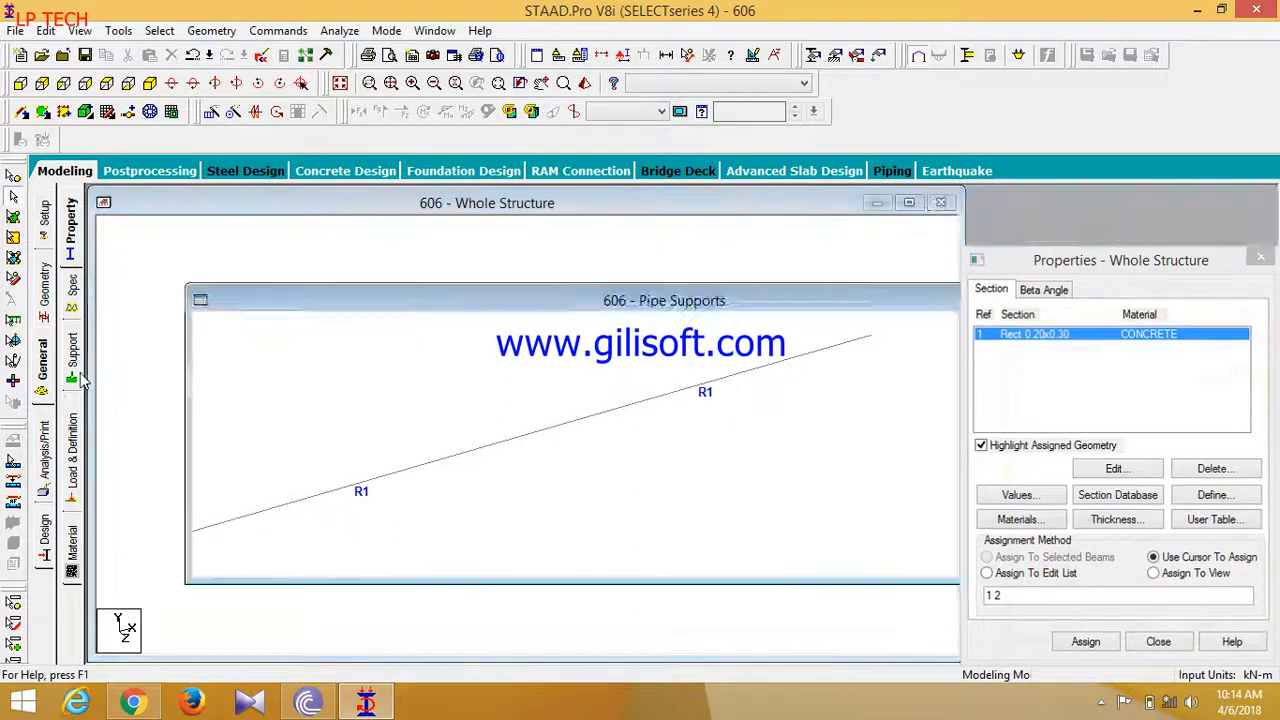
click(1134, 503)
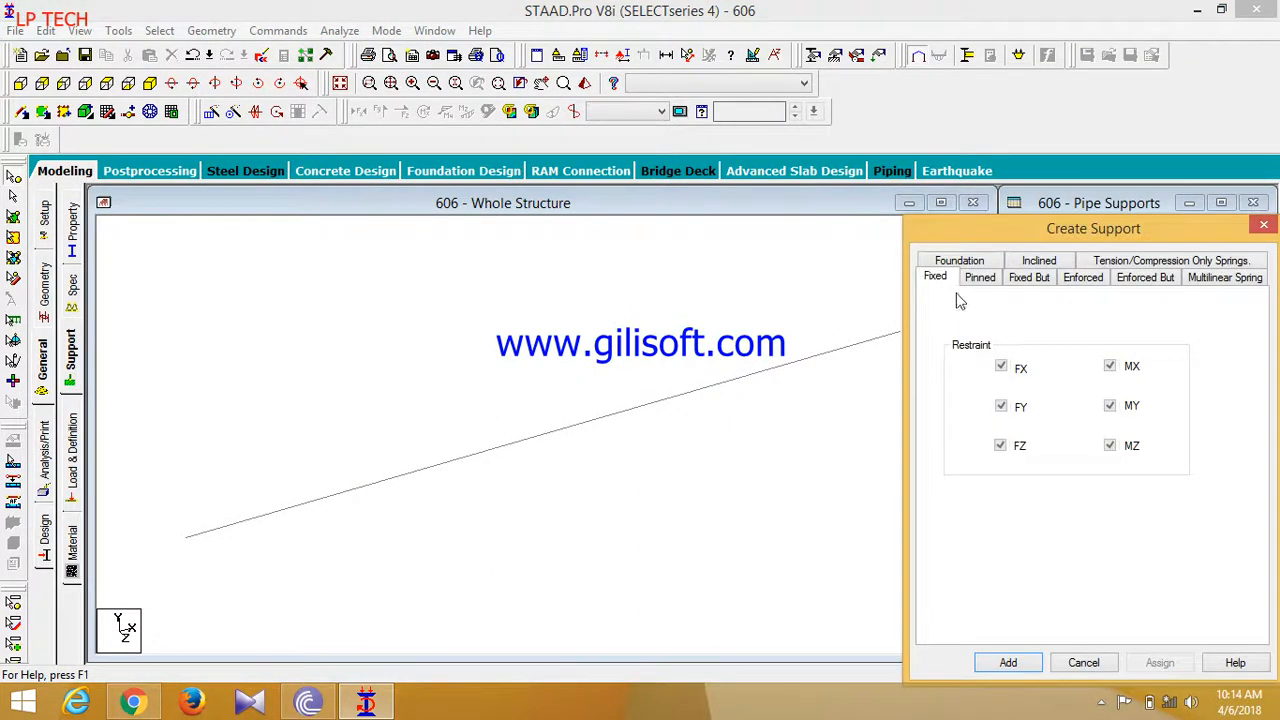
click(1010, 661)
click(1117, 395)
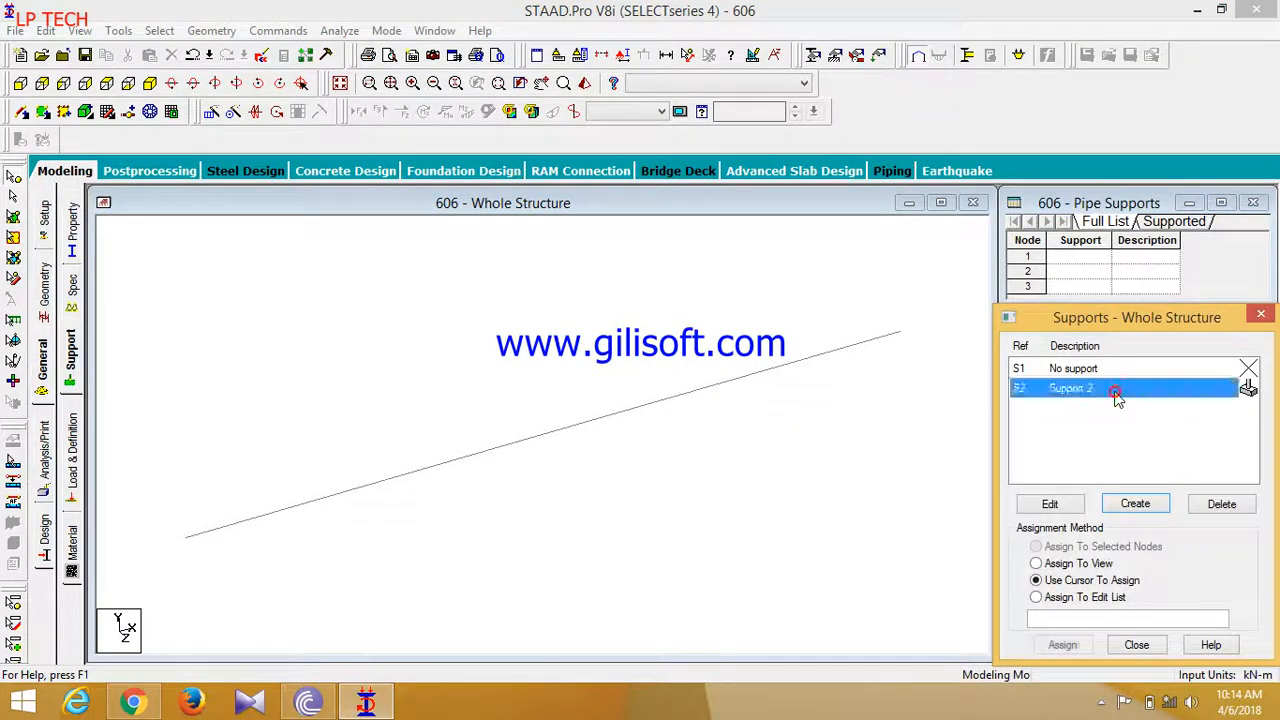
Create a Pinned support definition.
click(1146, 510)
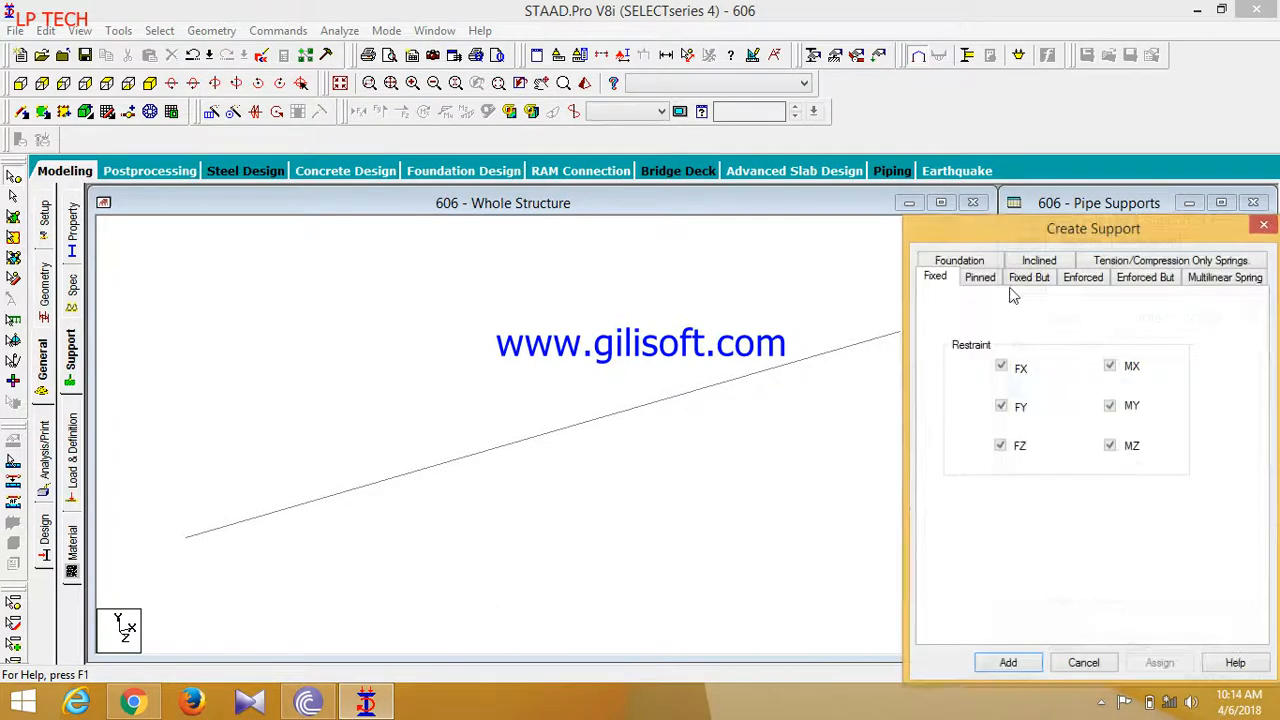
click(981, 279)
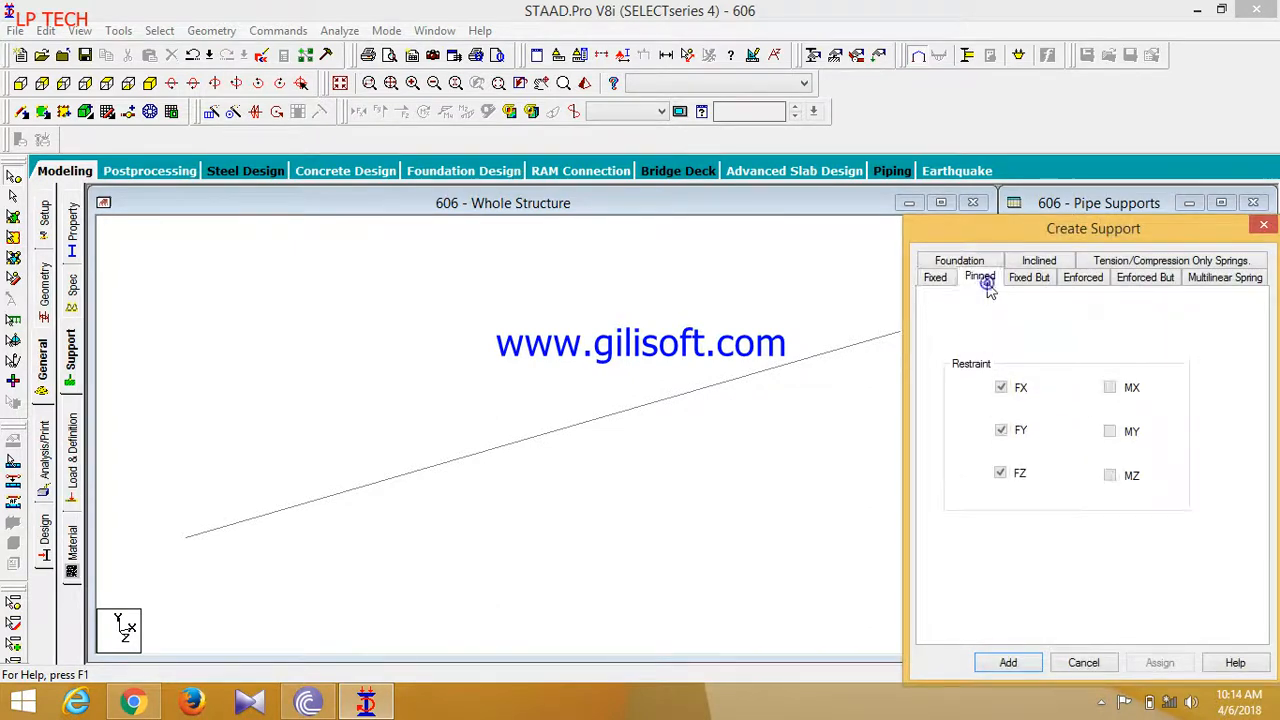
click(1032, 664)
Assign the fixed support, Support 2, to node 1 at the start of the beam.
click(840, 440)
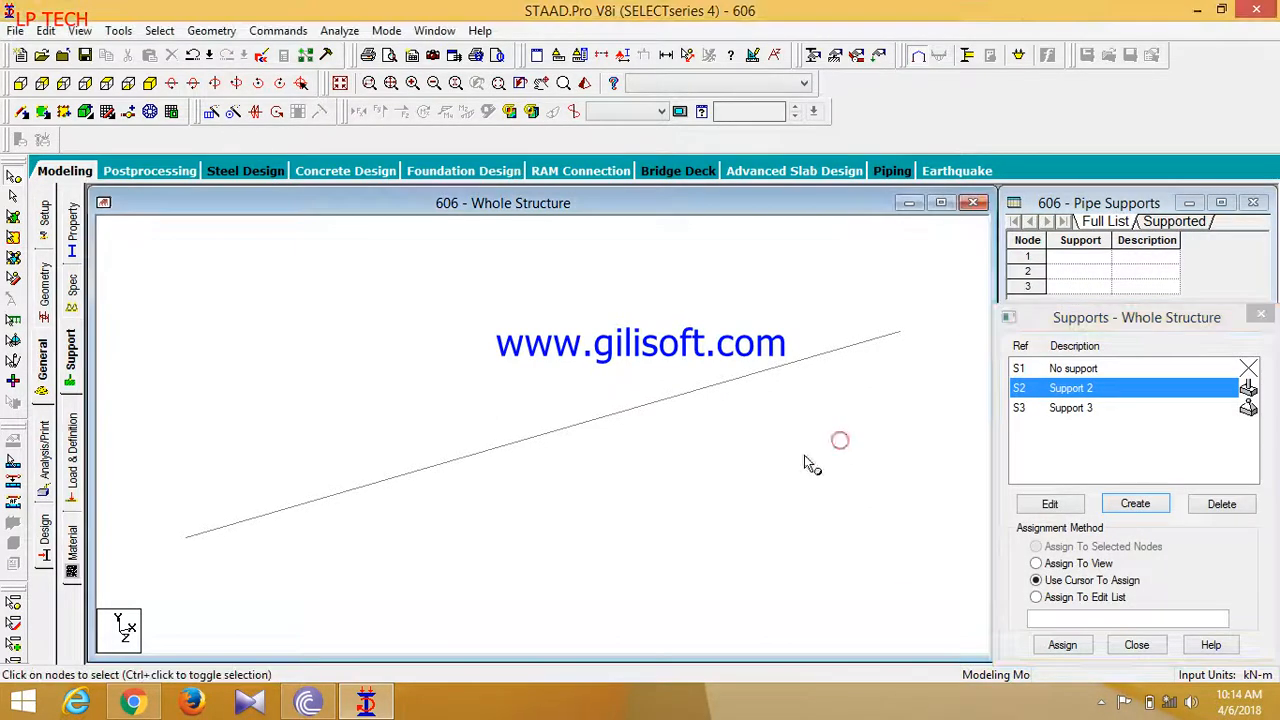
click(20, 83)
drag(263, 477, 114, 362)
click(1062, 645)
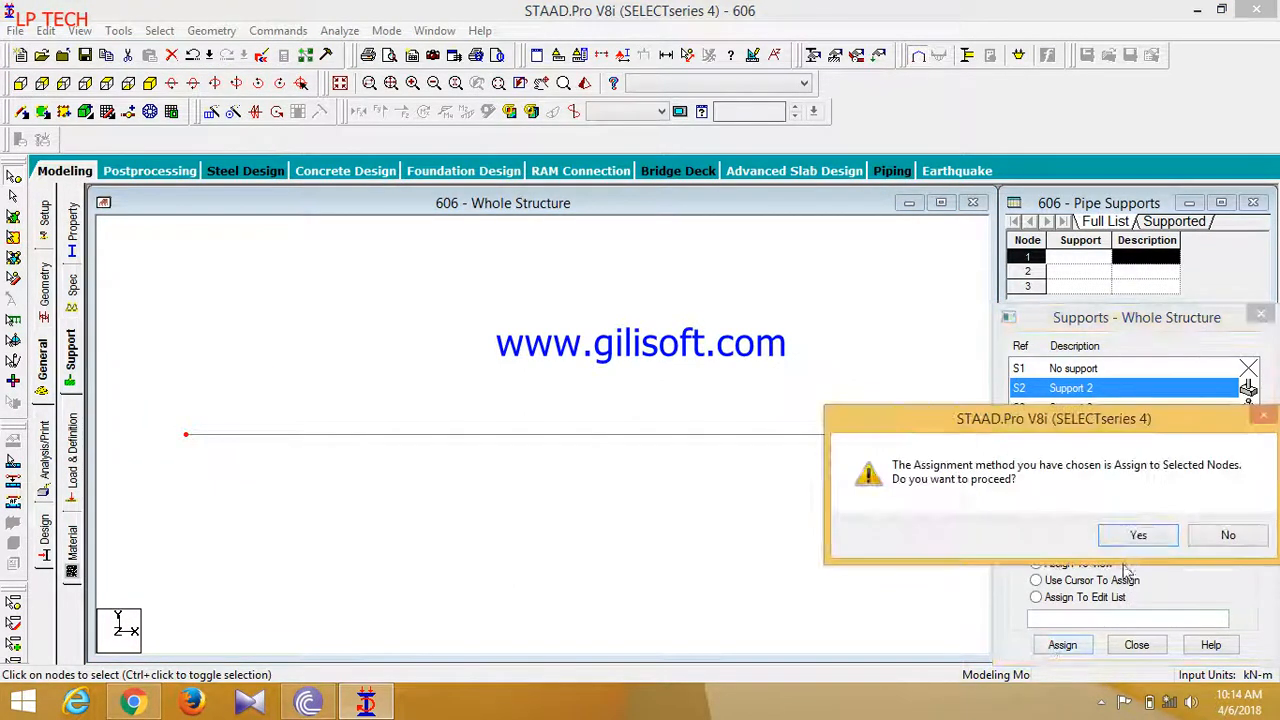
click(1057, 534)
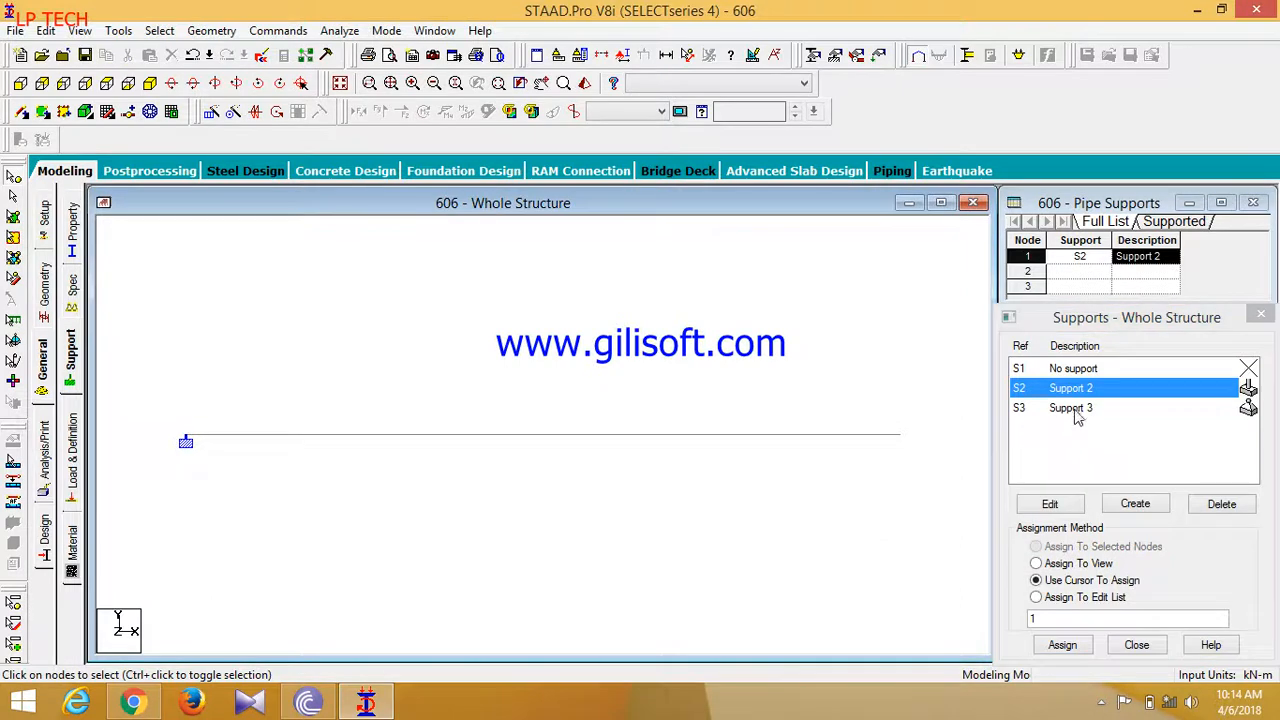
Assign the pinned support, Support 3, to node 3 at the far end of the beam.
click(1070, 408)
drag(960, 514, 857, 400)
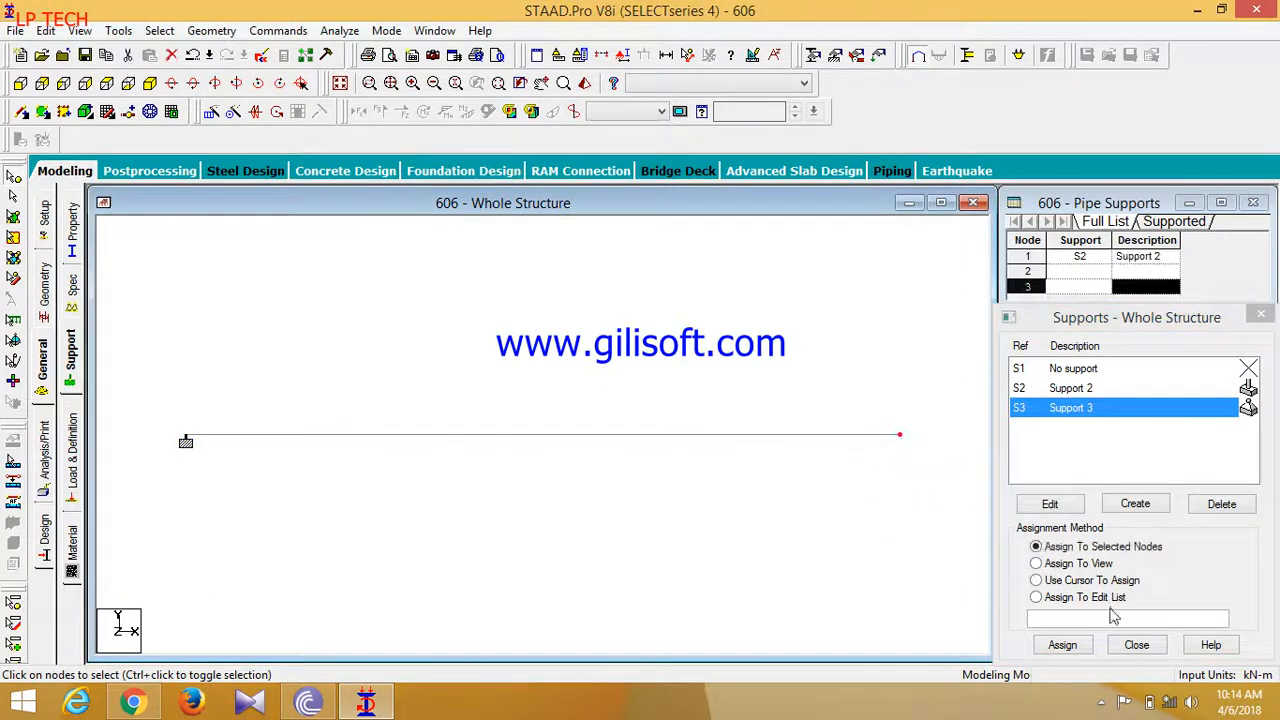
click(1062, 645)
click(1057, 534)
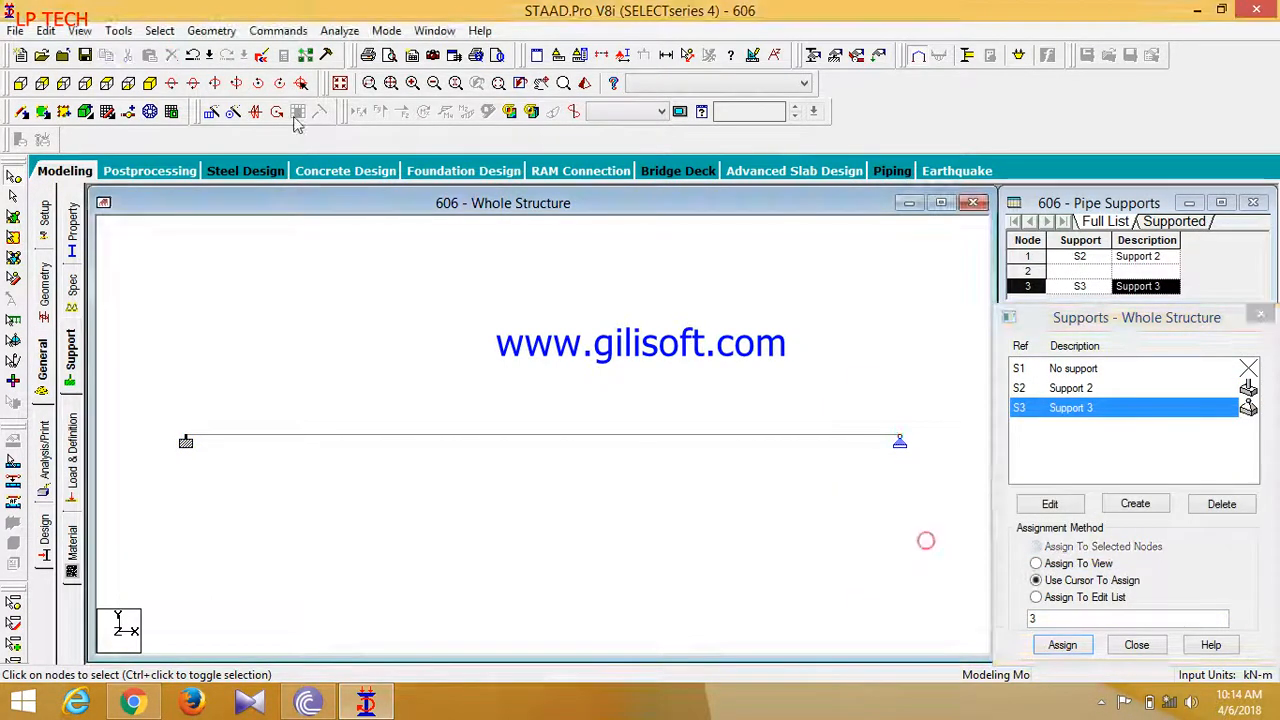
Add primary load case 1, titled LOAD CASE 1, with the Dead loading type.
click(149, 83)
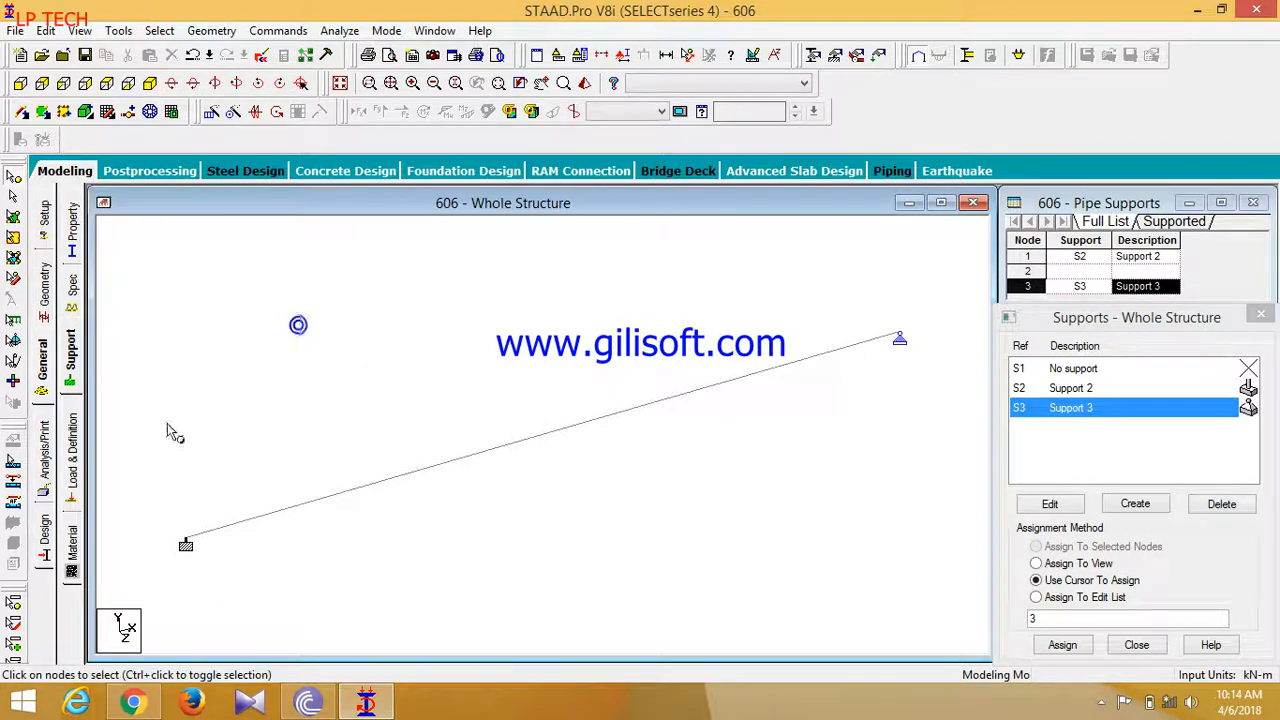
click(80, 440)
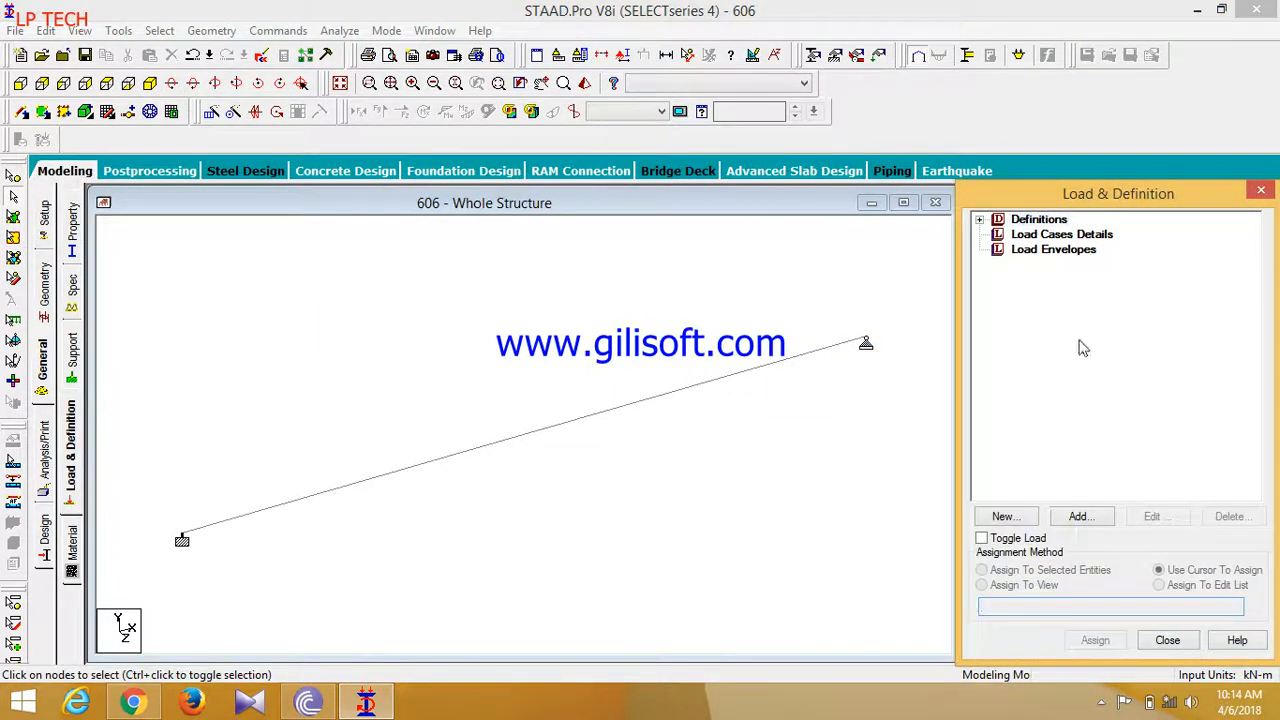
click(1077, 235)
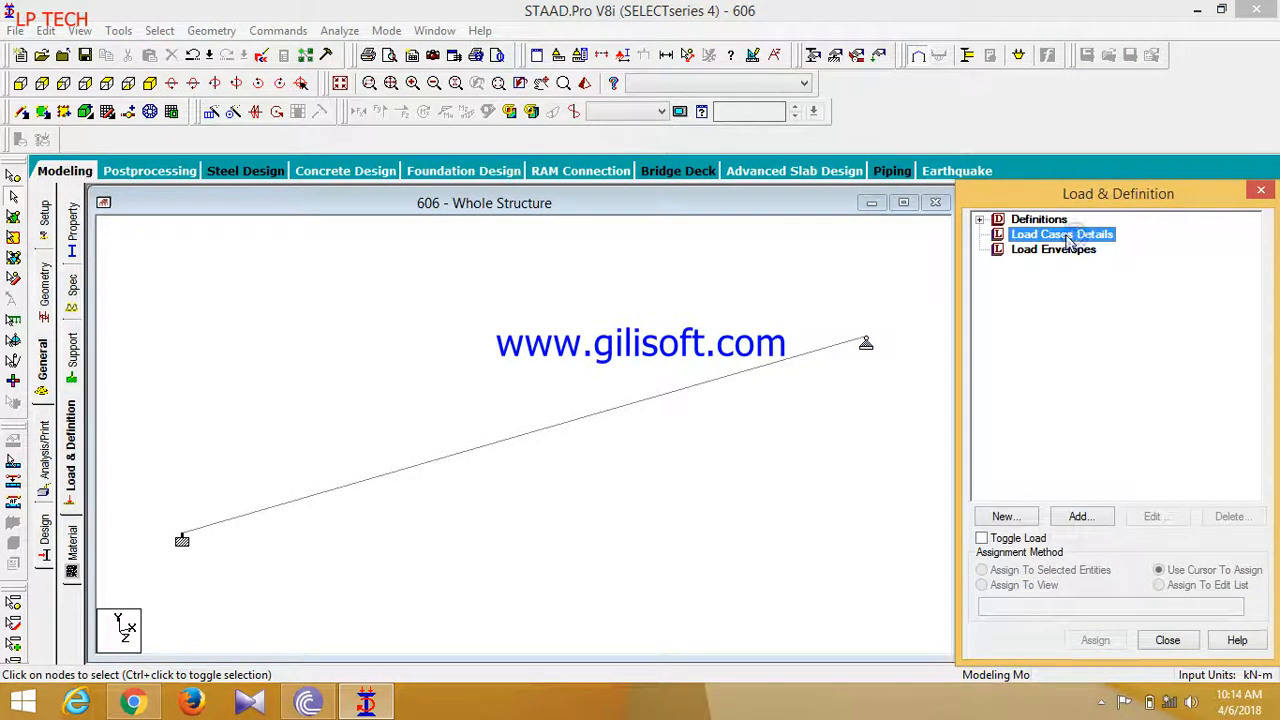
click(1093, 519)
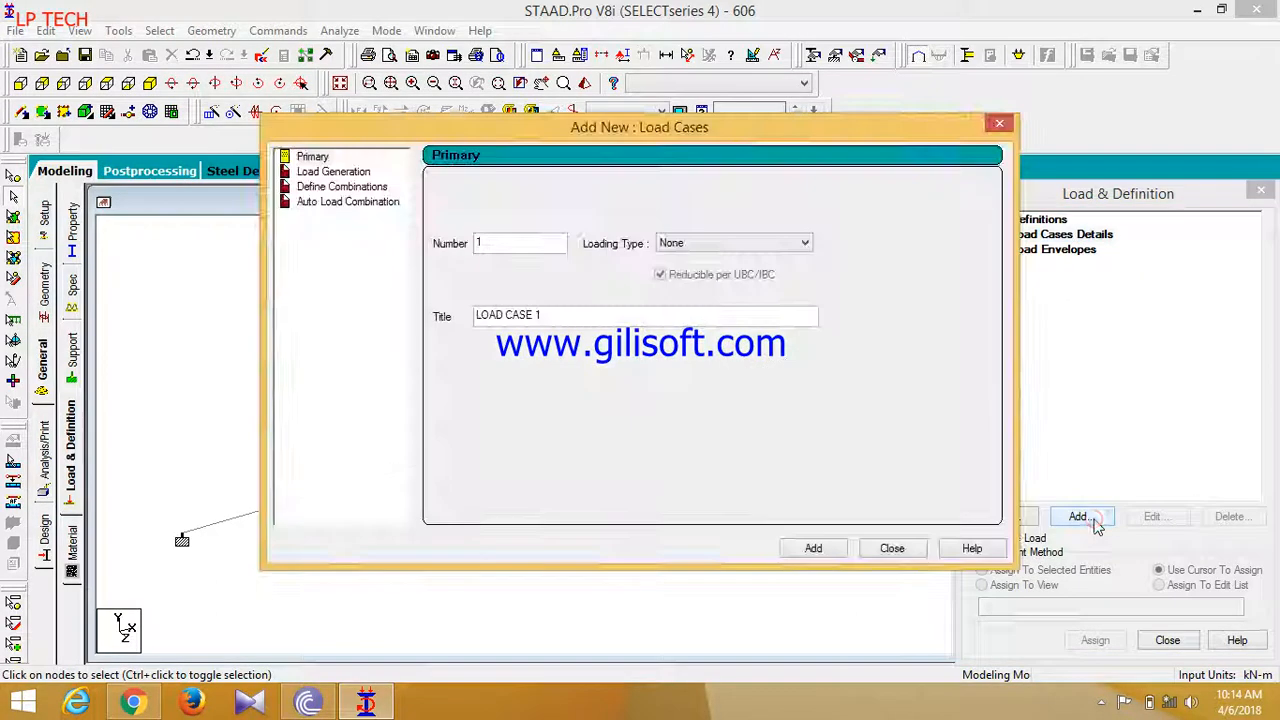
click(715, 245)
click(714, 258)
click(812, 548)
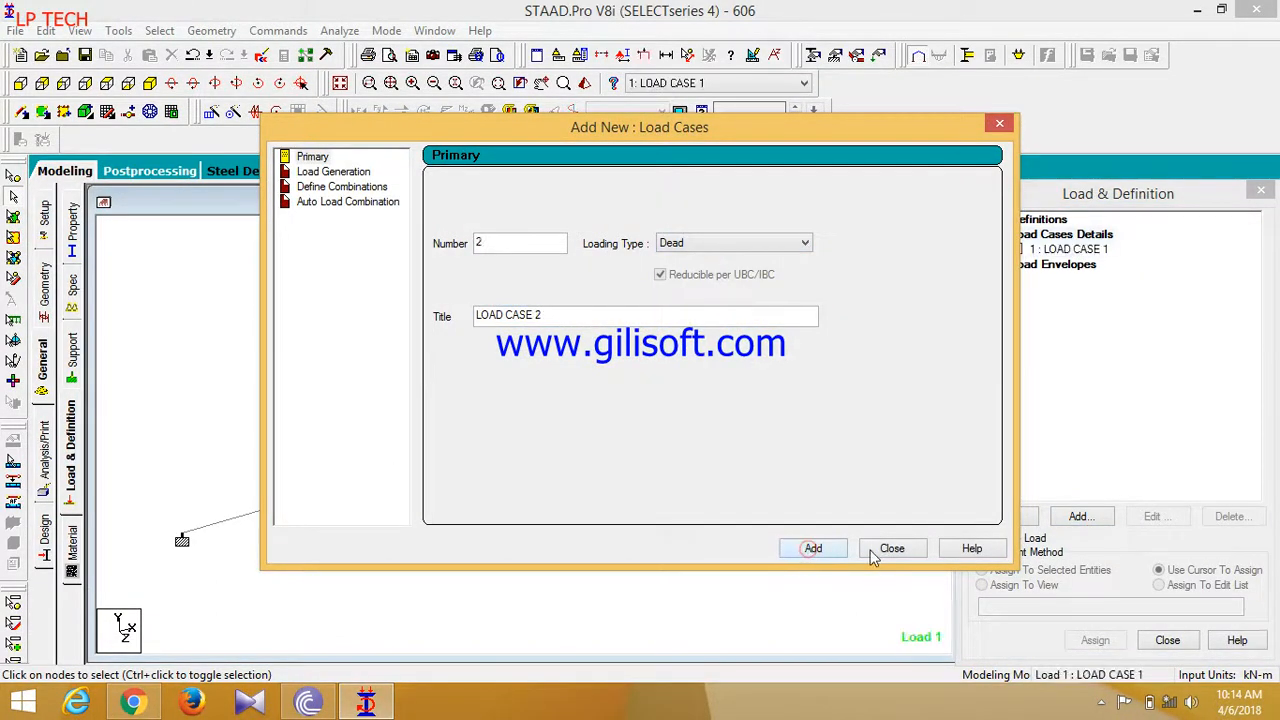
Add primary load case 2, titled LOAD CASE 2, with the Live loading type.
click(745, 247)
click(740, 272)
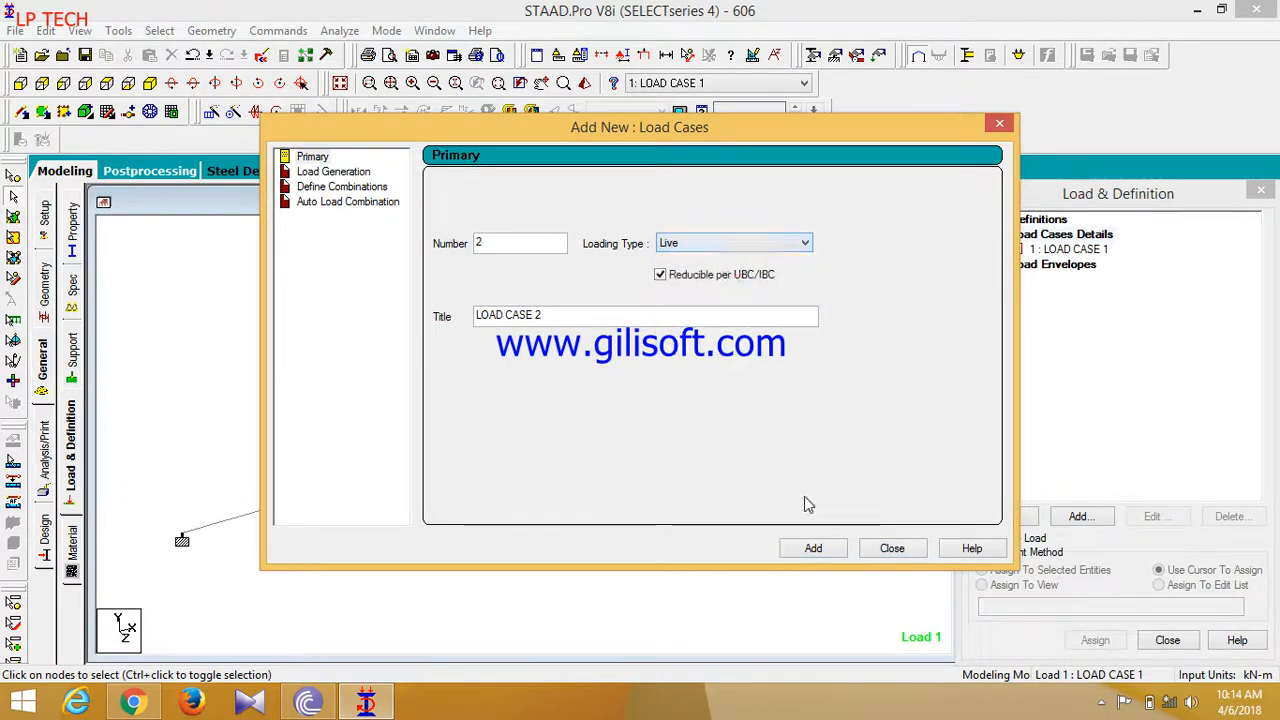
click(813, 548)
click(893, 550)
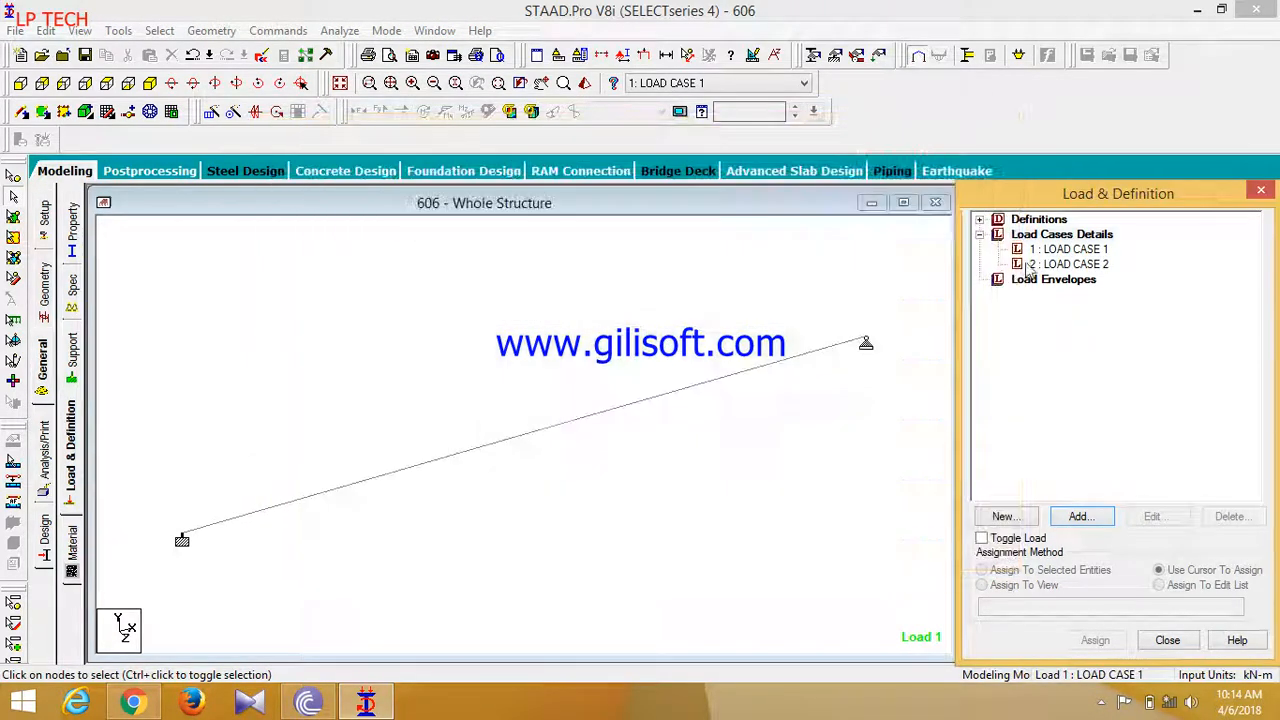
Add a selfweight load in the Y direction with factor -1 to LOAD CASE 1.
click(1068, 254)
click(1078, 516)
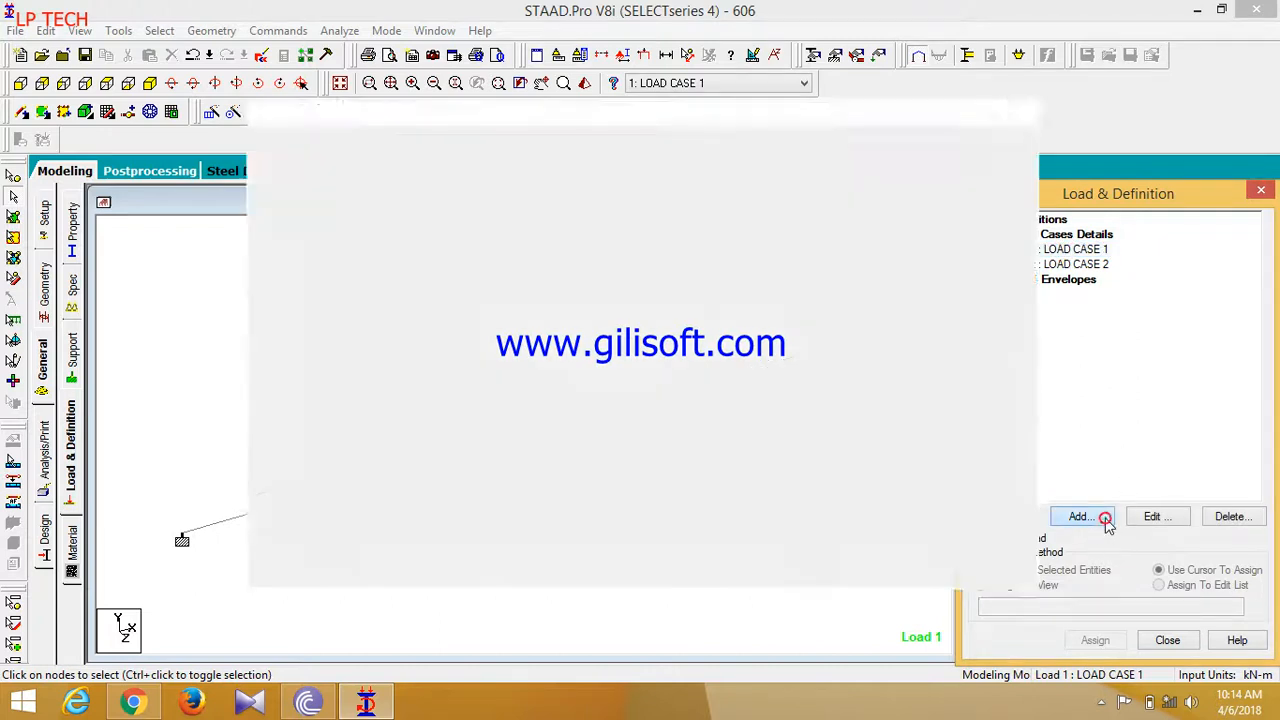
click(903, 631)
Add a uniform member force to LOAD CASE 1 with W1 of -4 kN/m in GY and distance d1 of 4 m.
click(268, 123)
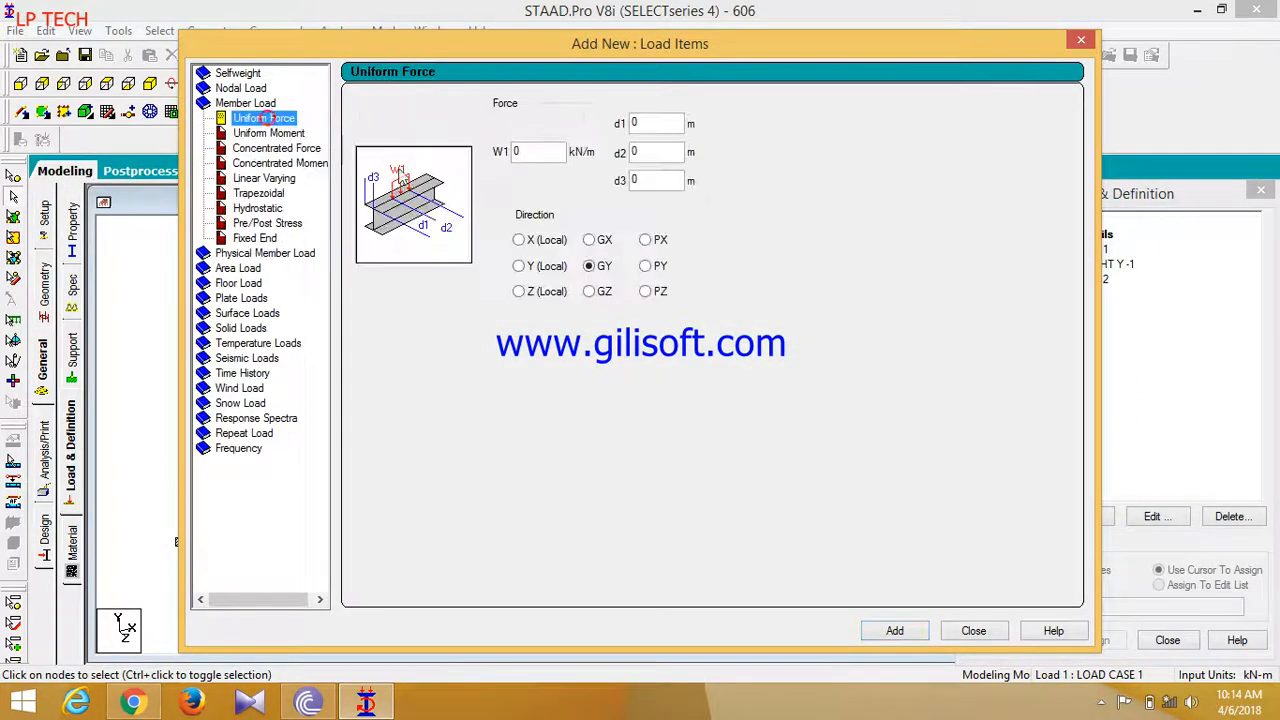
double_click(540, 152)
text(-4)
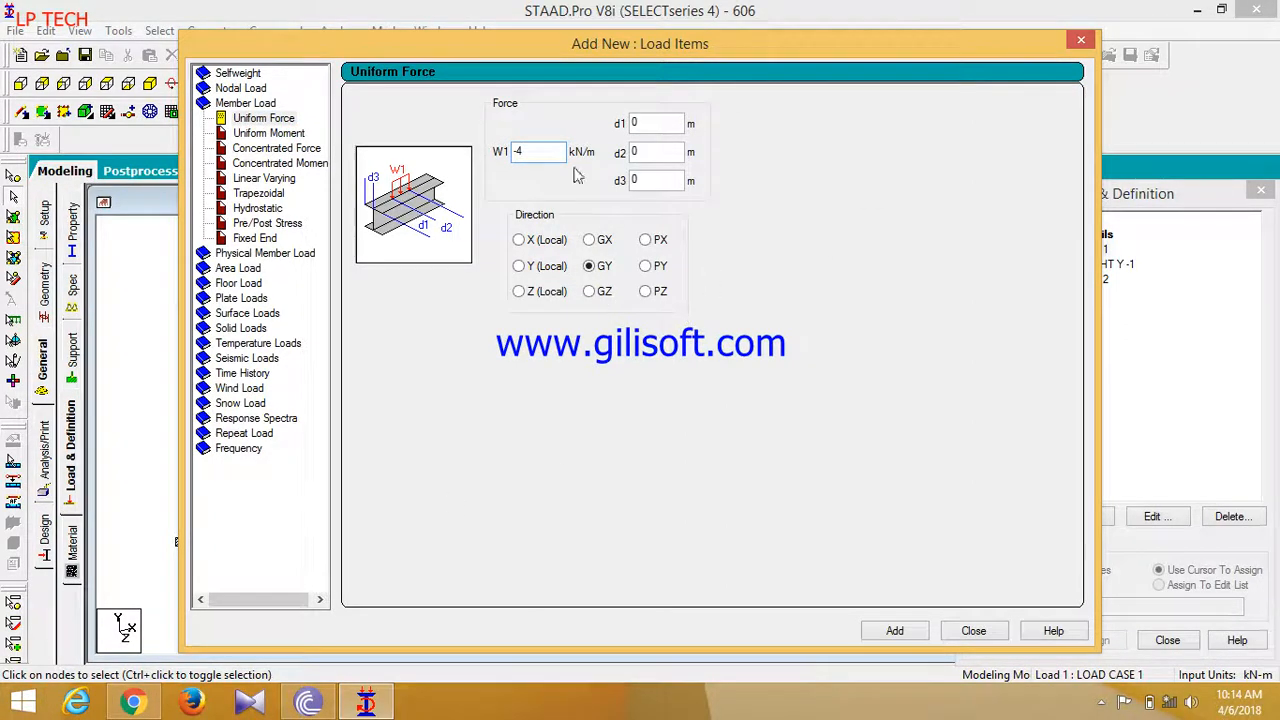
double_click(636, 123)
click(910, 638)
click(972, 632)
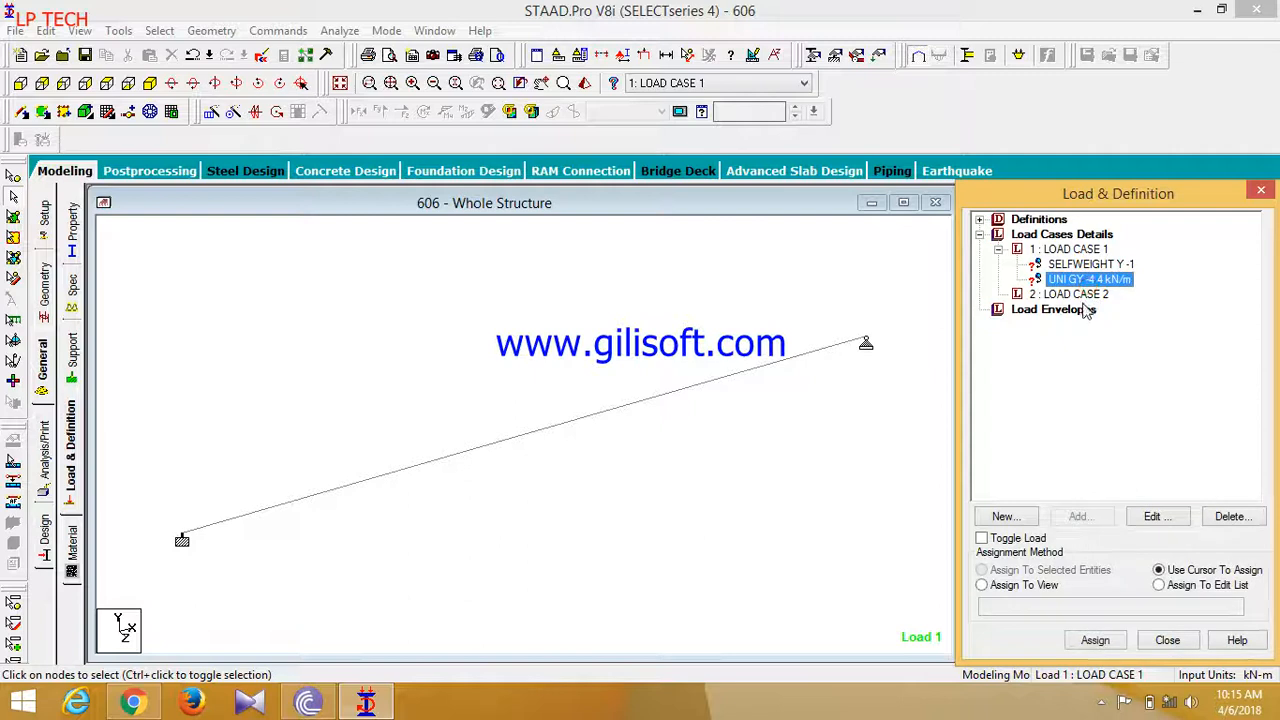
Add a nodal load with Fy of -4 kN to LOAD CASE 2.
click(1085, 294)
click(1078, 516)
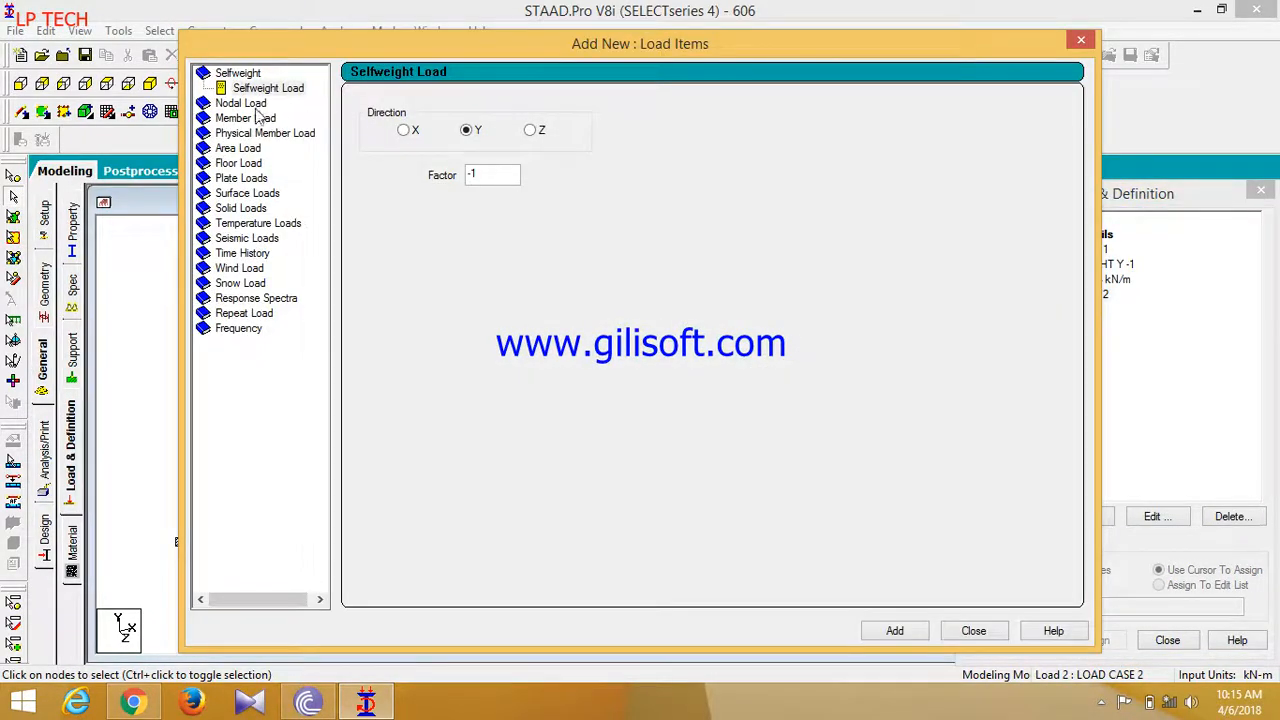
click(248, 104)
click(408, 201)
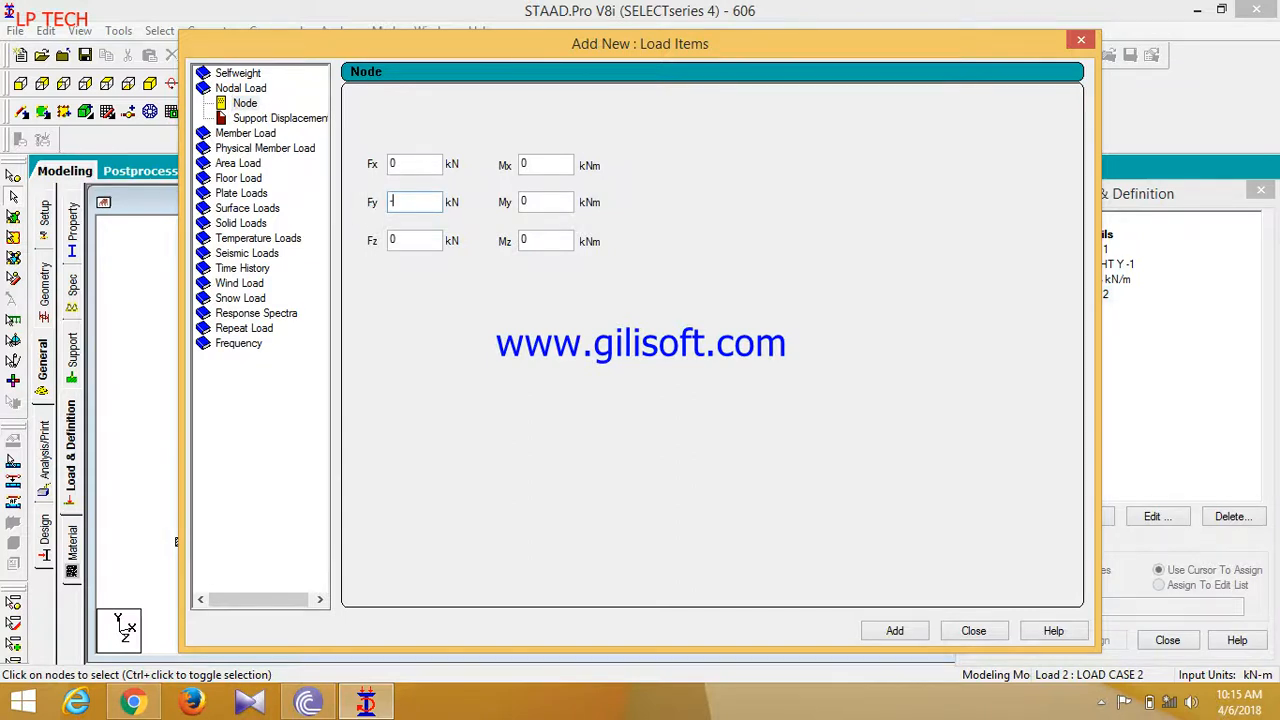
text(-4)
click(912, 632)
Add a uniform member force to LOAD CASE 2 with W1 of -2 kN/m in GY and distance d1 of 3 m.
click(242, 133)
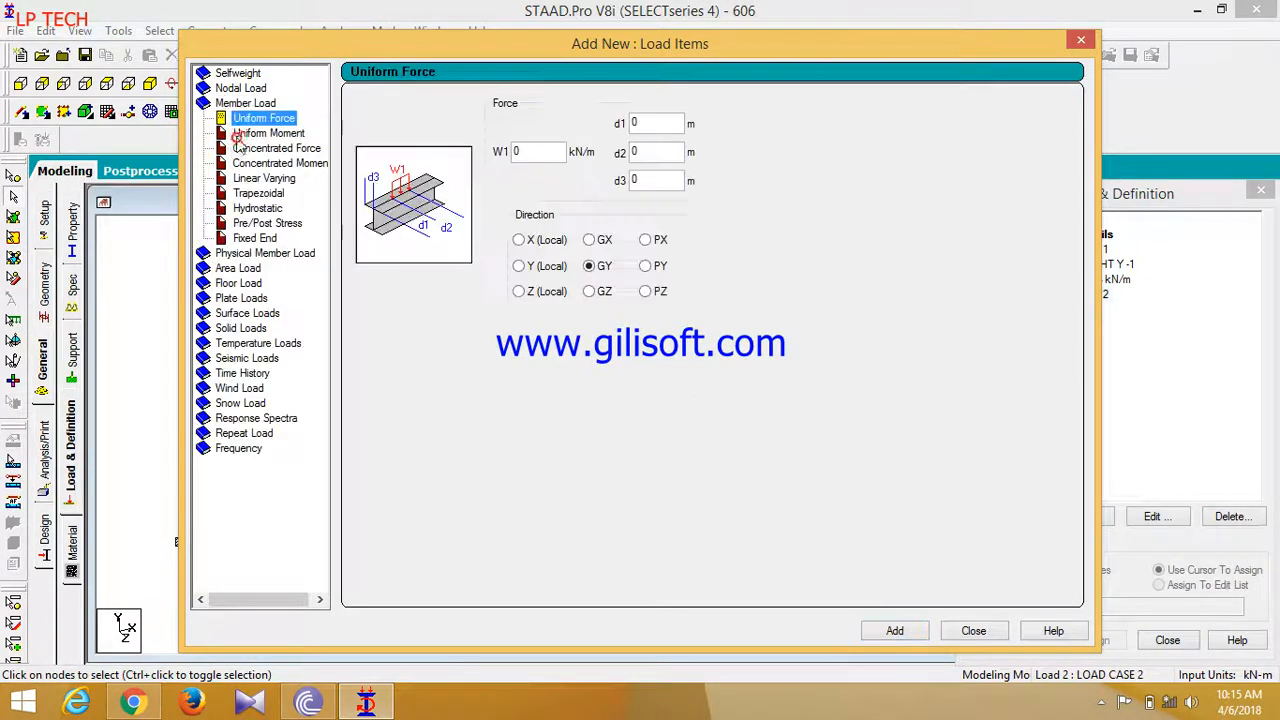
click(540, 152)
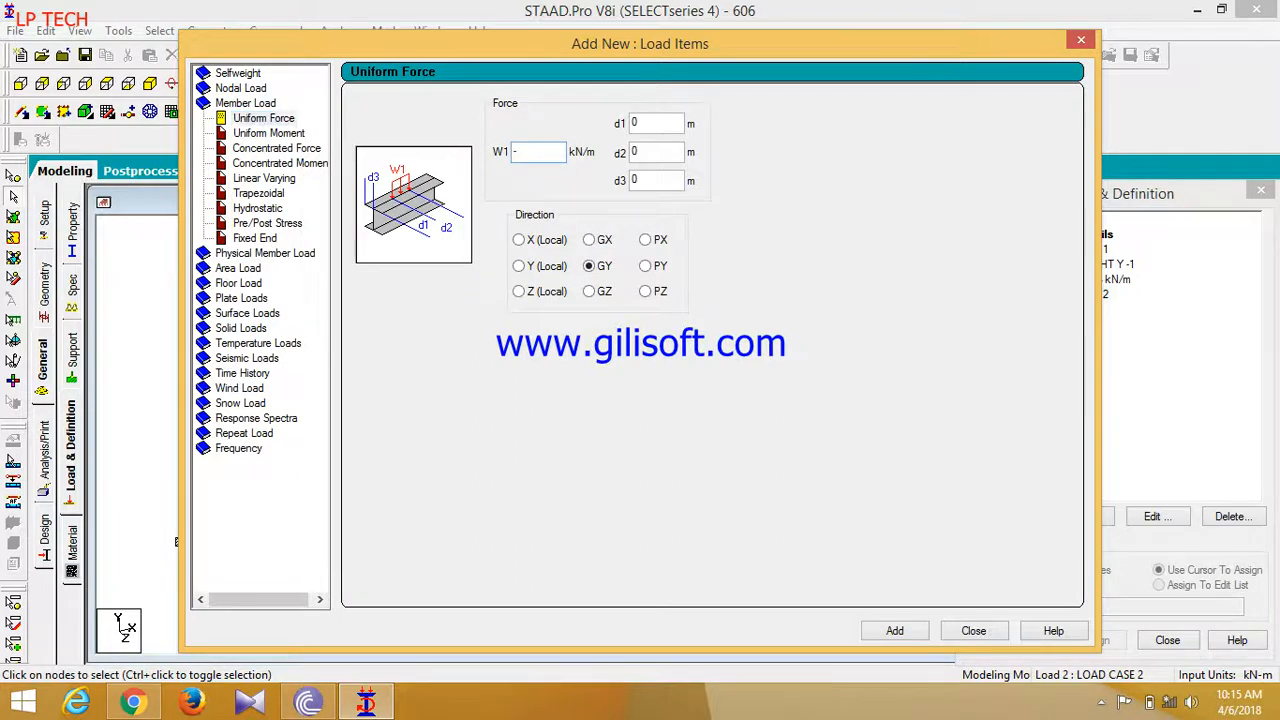
click(645, 122)
click(909, 635)
click(955, 634)
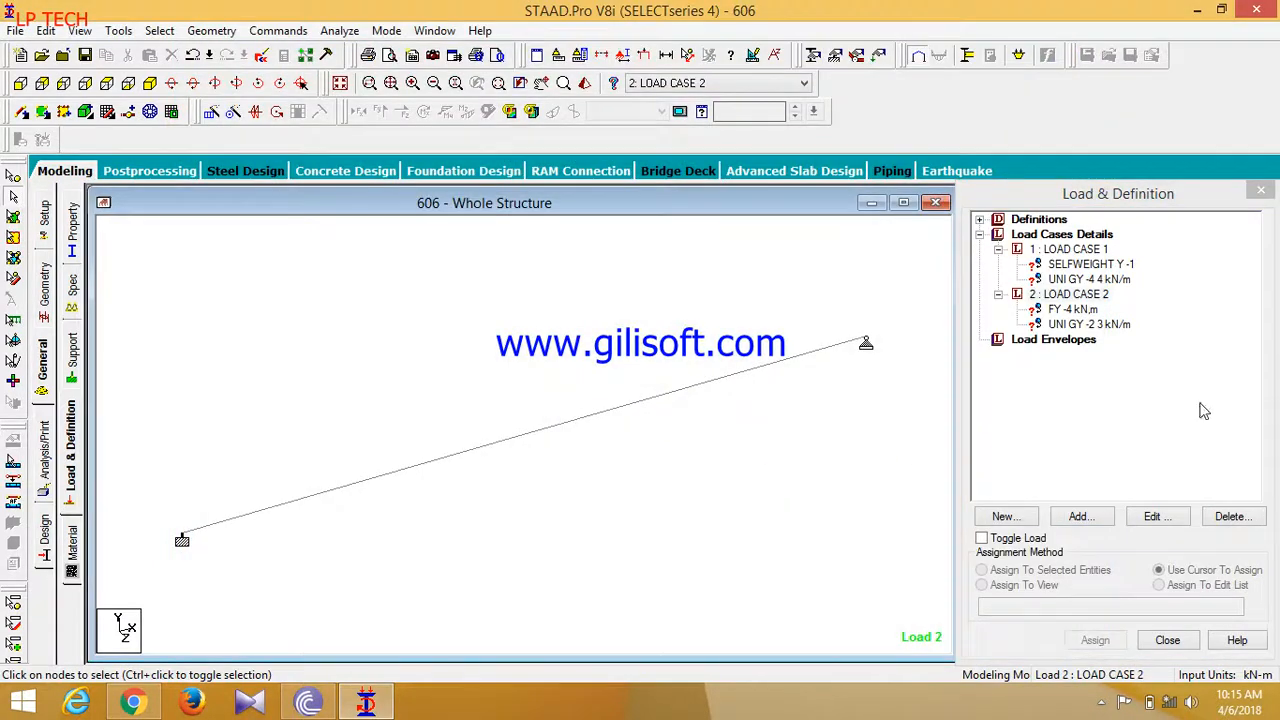
Assign the selfweight load of LOAD CASE 1 to the whole view.
click(1090, 265)
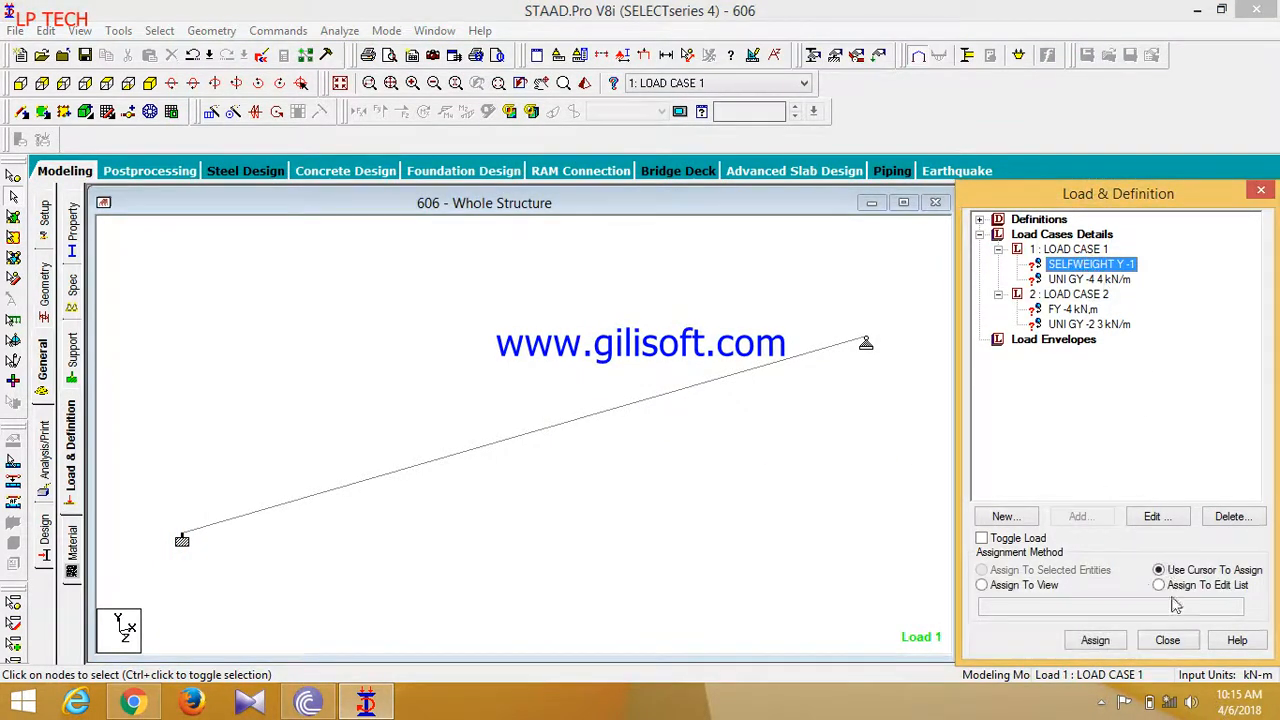
click(1045, 588)
click(1100, 641)
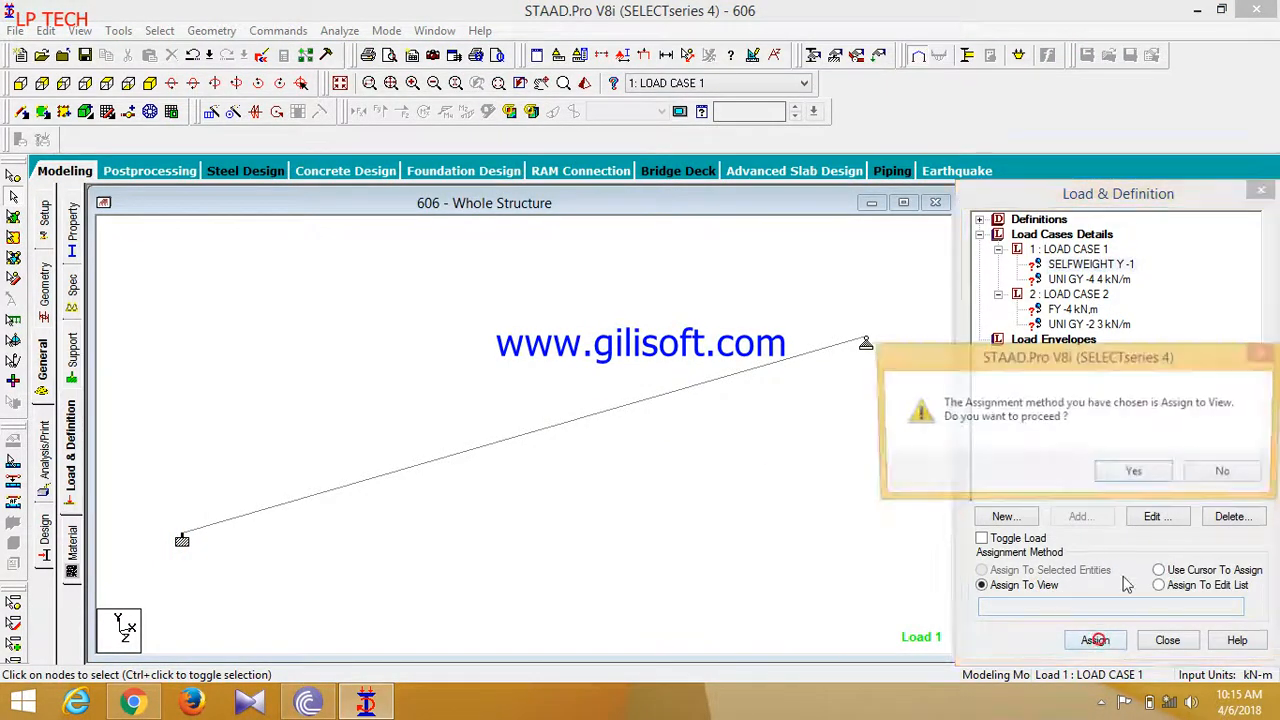
click(1136, 476)
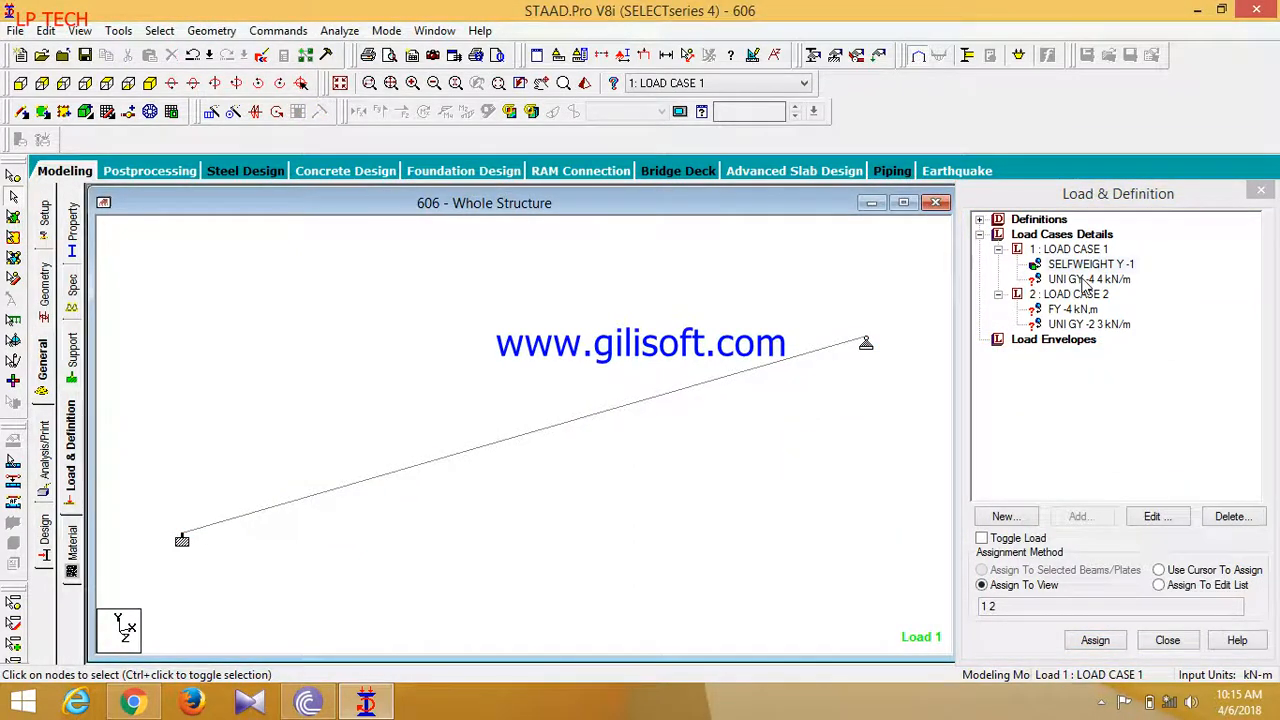
Assign the uniform GY -4 kN/m load of LOAD CASE 1 to the beam segment at the fixed end.
click(1088, 279)
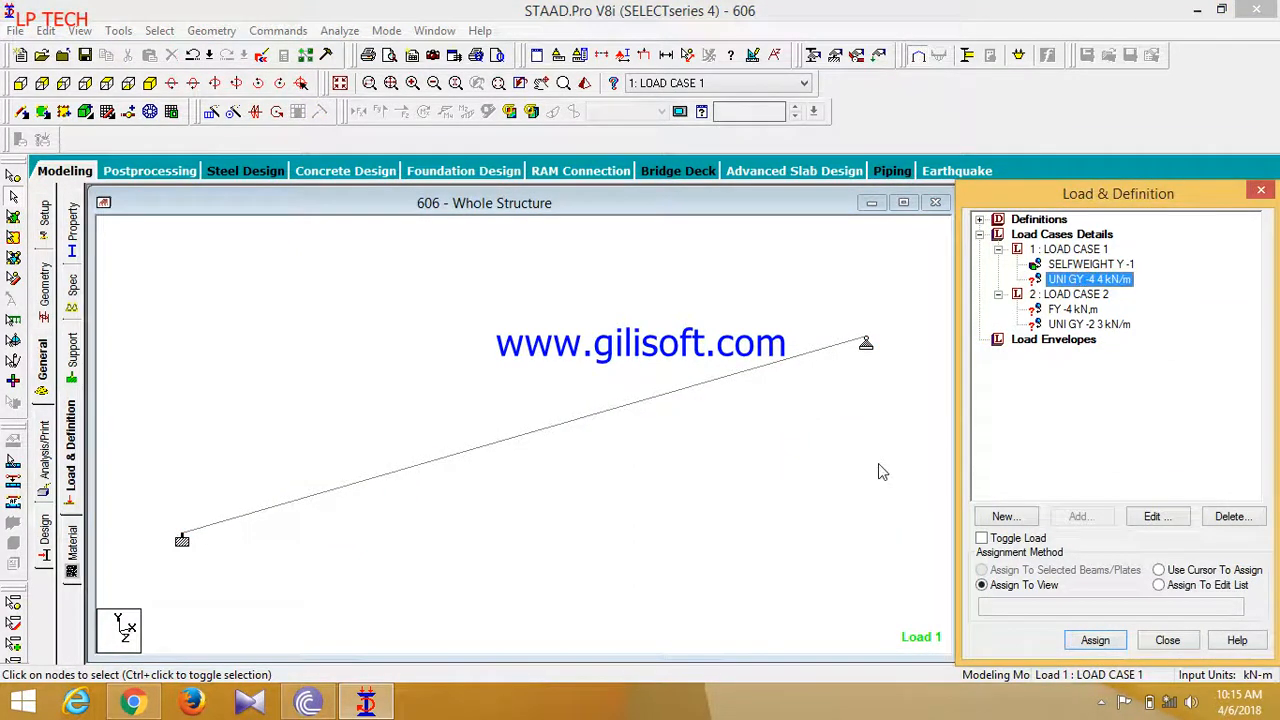
click(417, 466)
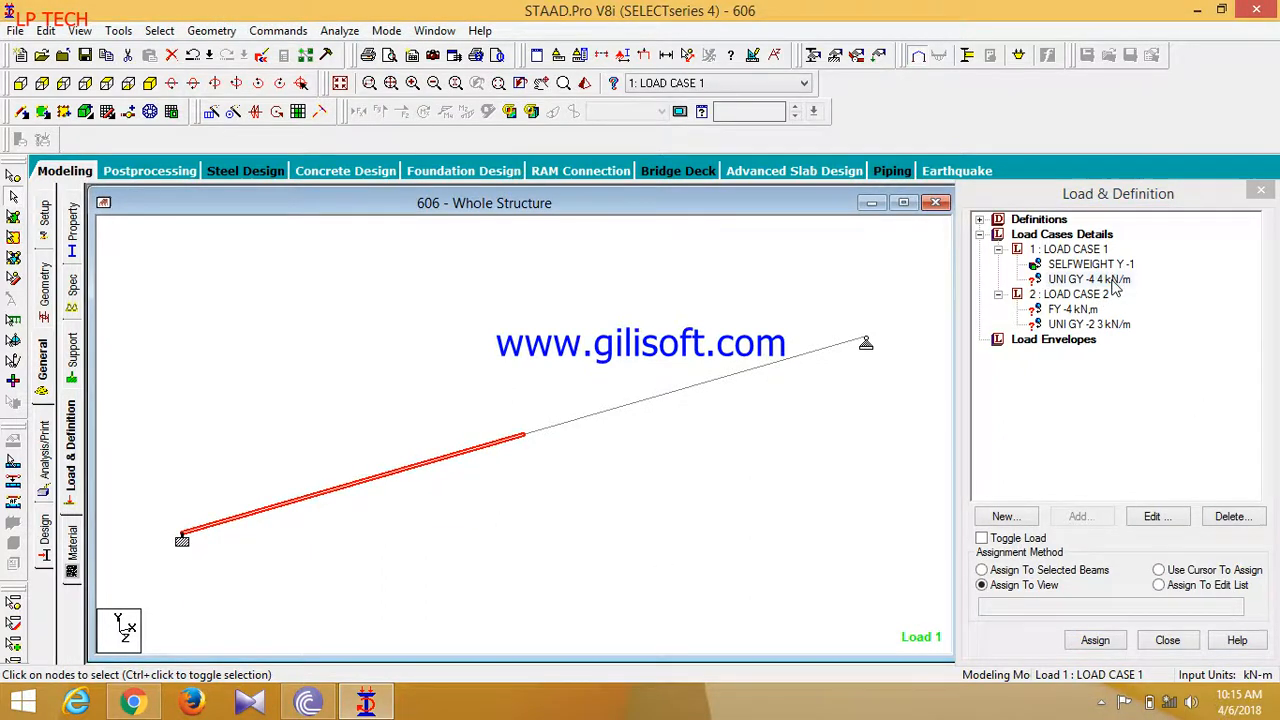
click(1113, 281)
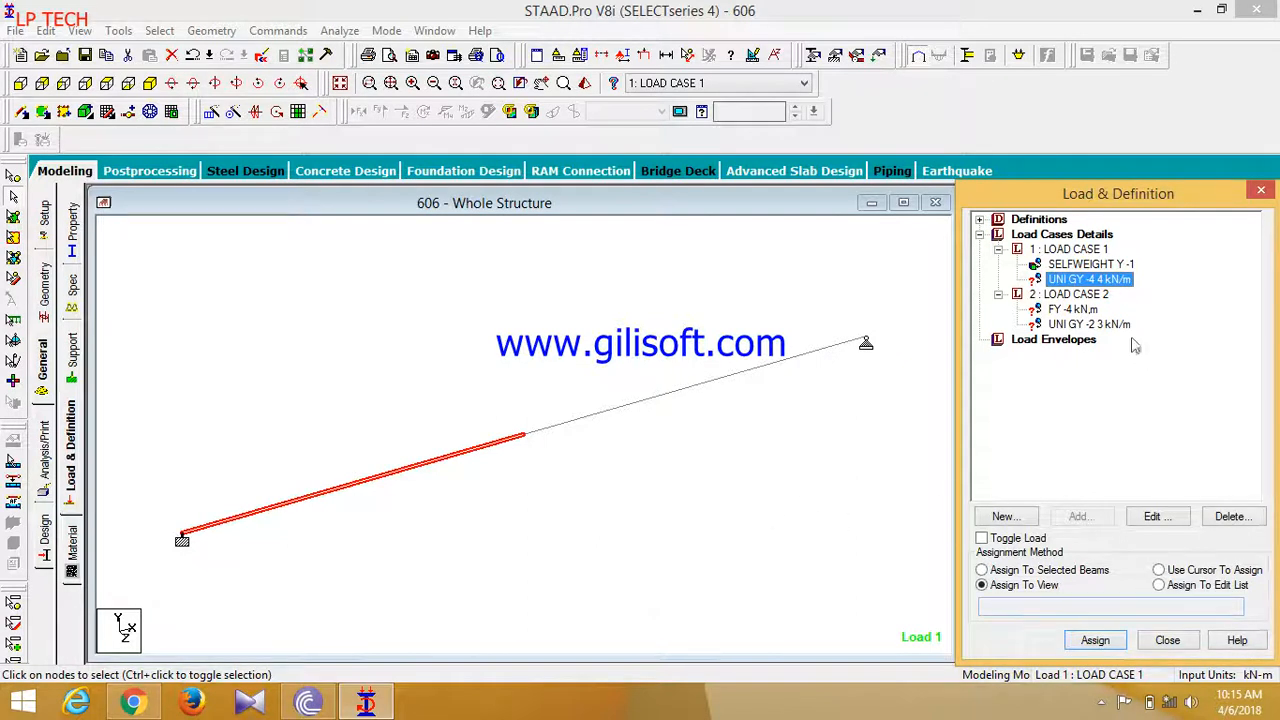
click(1076, 571)
click(1108, 638)
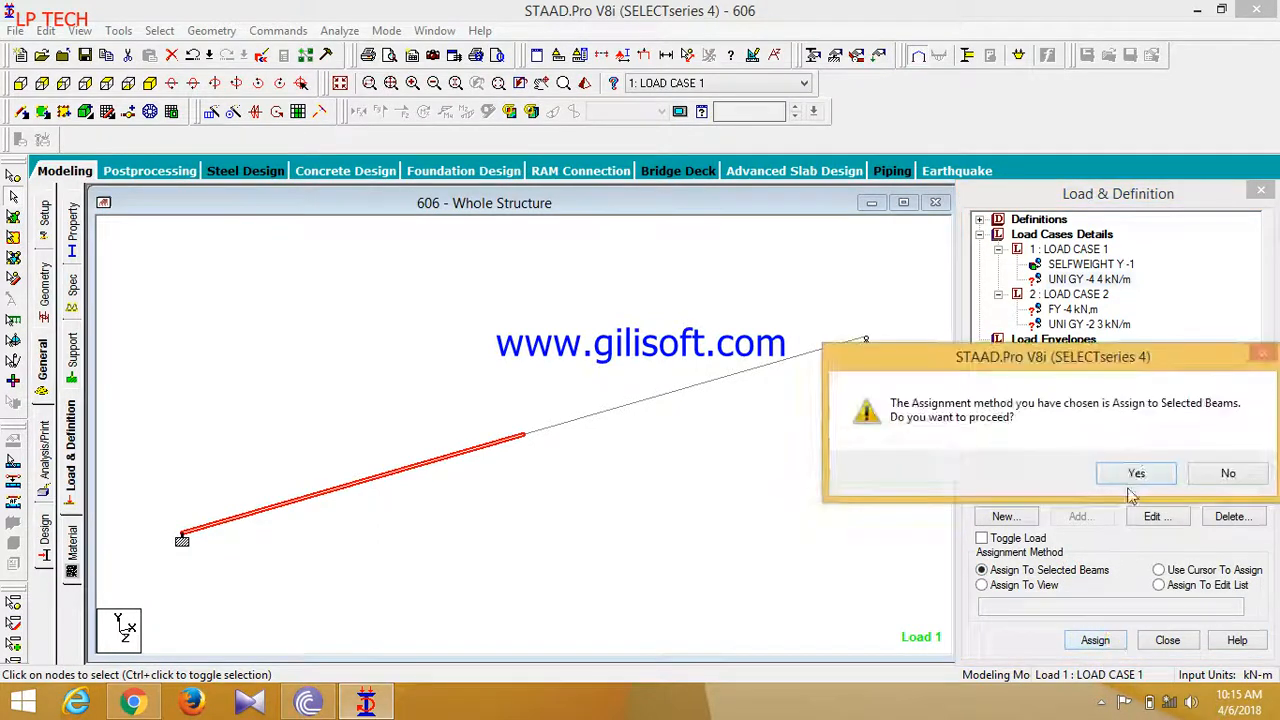
click(1137, 475)
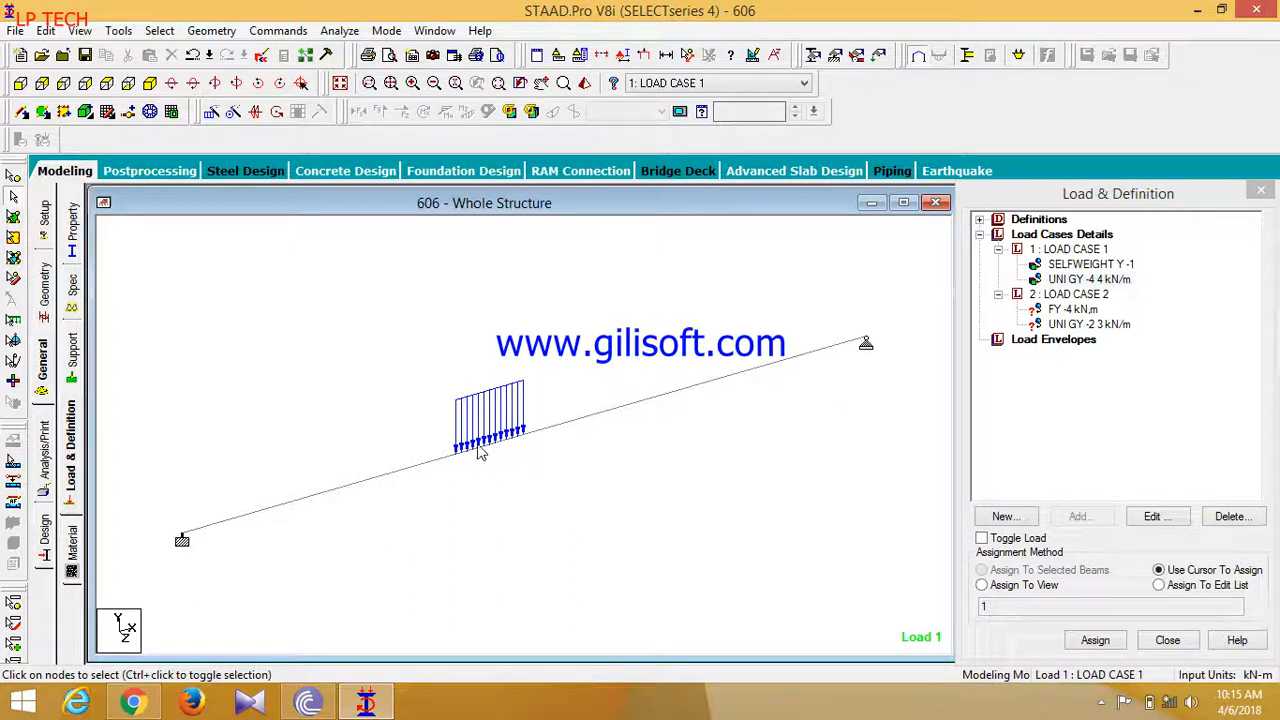
Assign the FY -4 kN nodal load of LOAD CASE 2 to the two supported end nodes and shorten the displayed load arrows.
click(1073, 309)
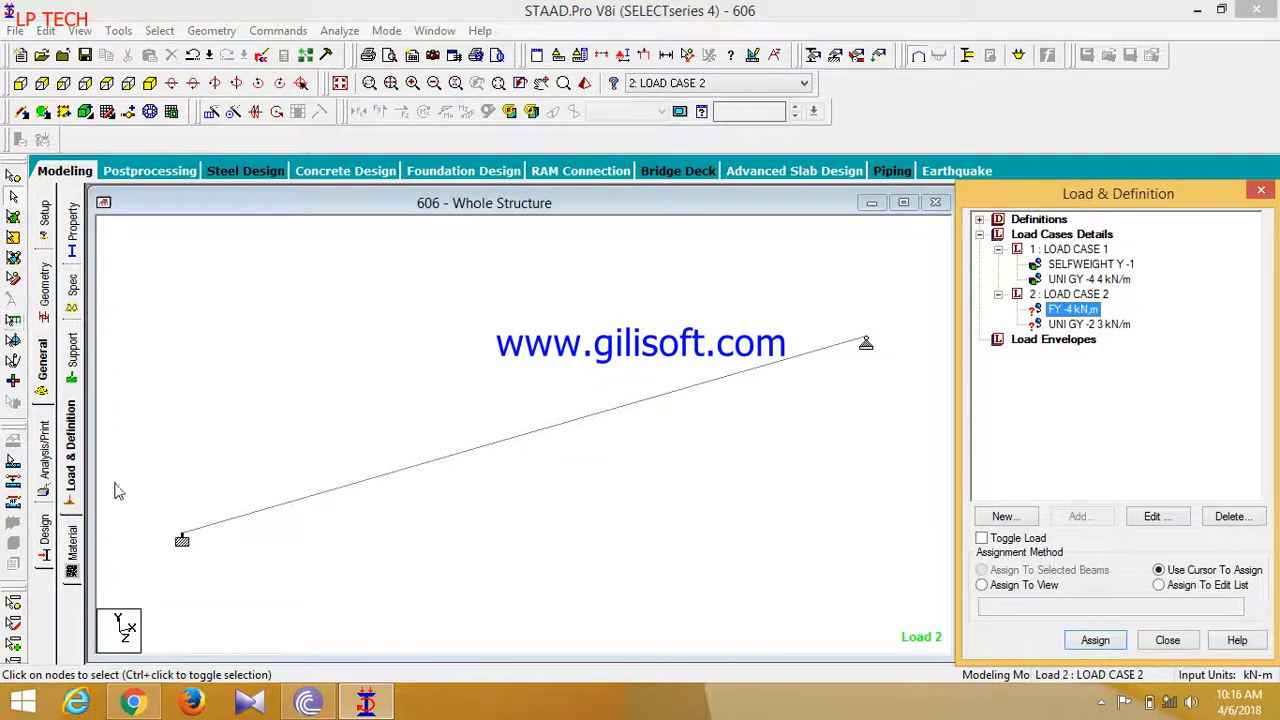
drag(260, 620, 134, 420)
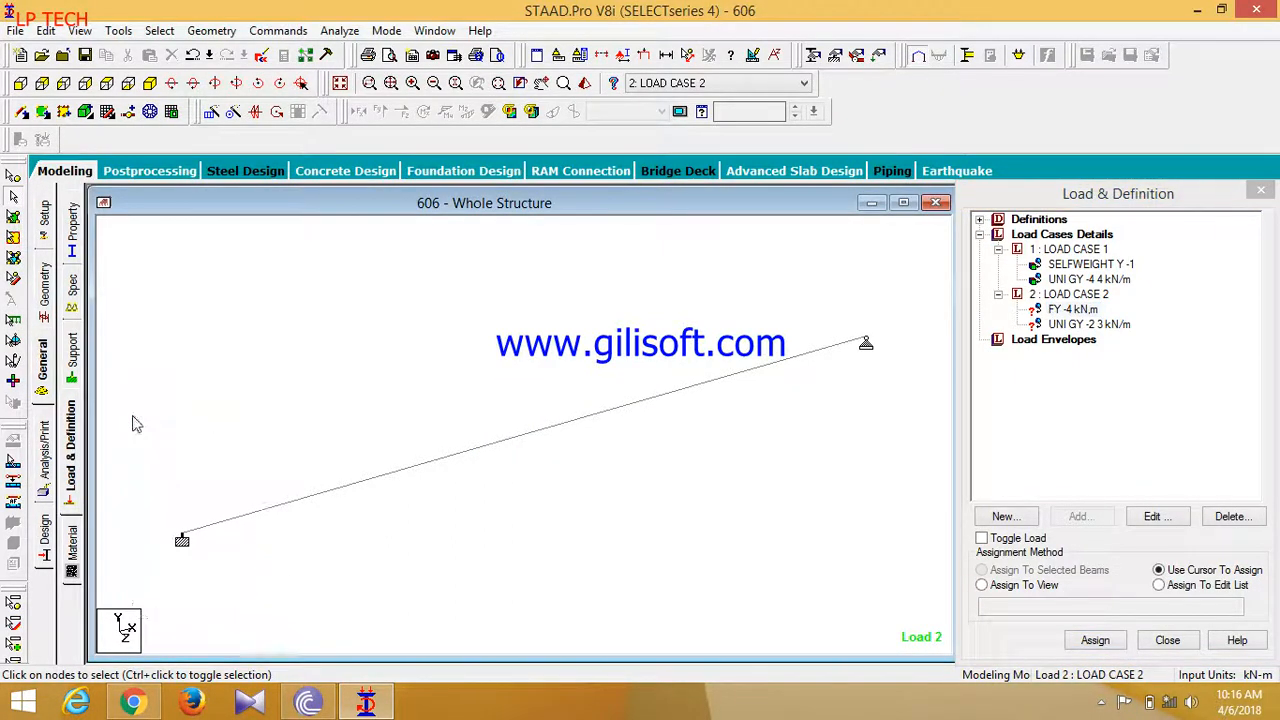
drag(252, 606, 166, 478)
drag(224, 572, 110, 438)
drag(891, 510, 853, 266)
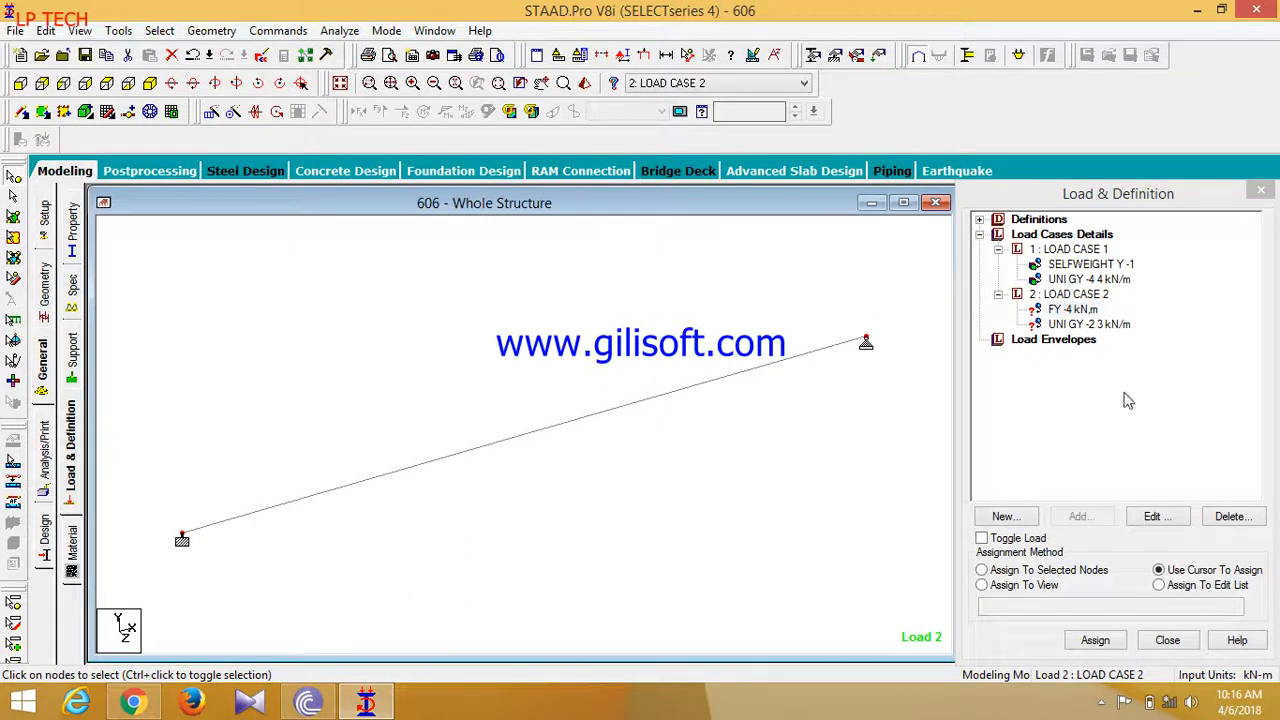
click(1055, 570)
click(1094, 640)
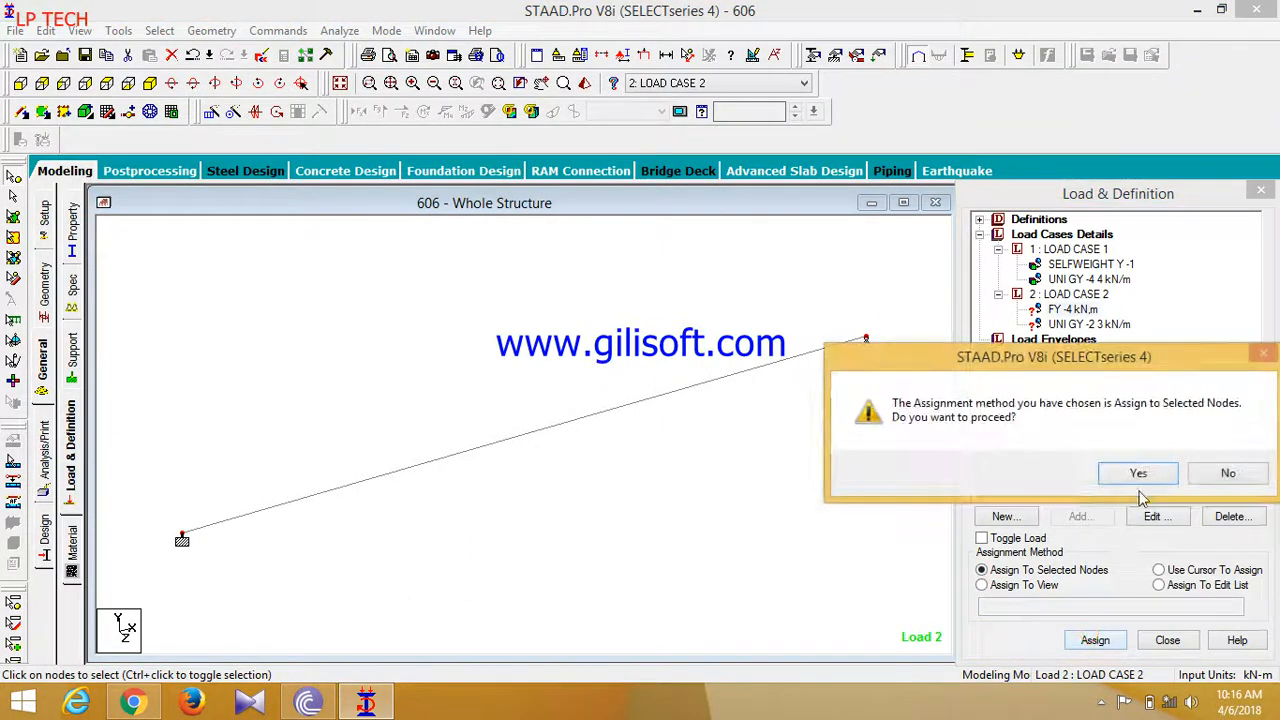
click(1148, 474)
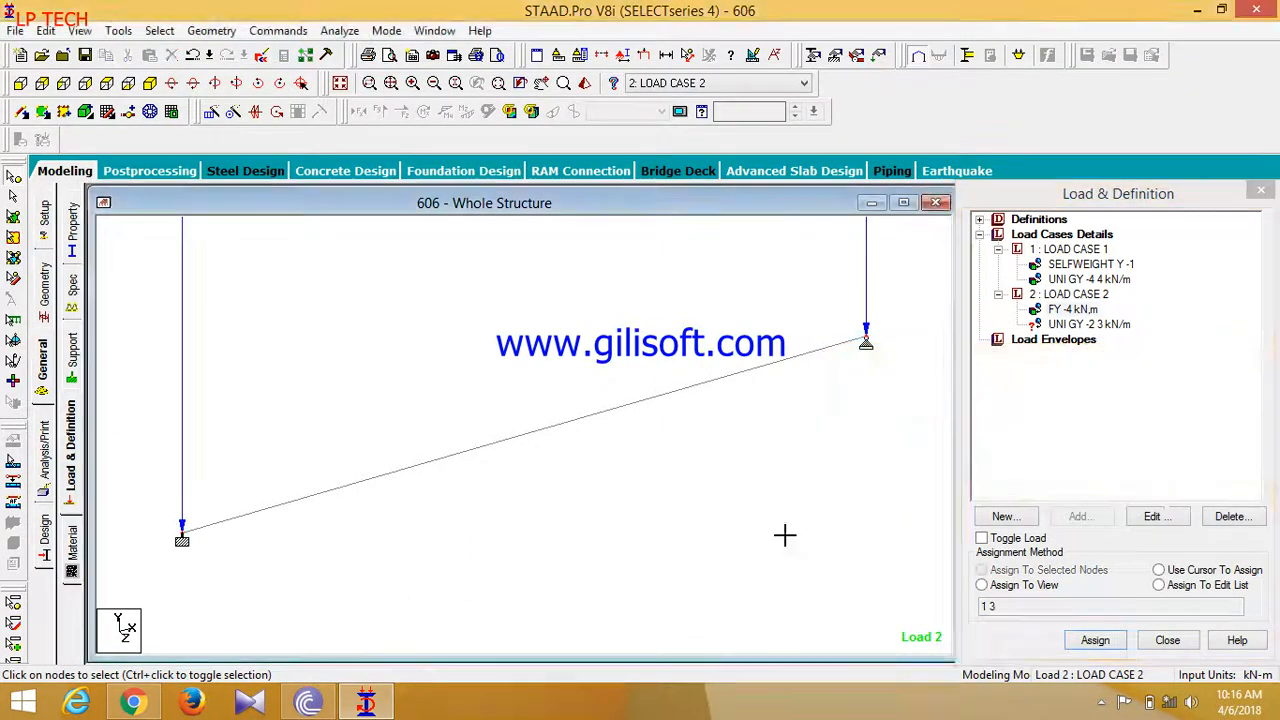
click(644, 55)
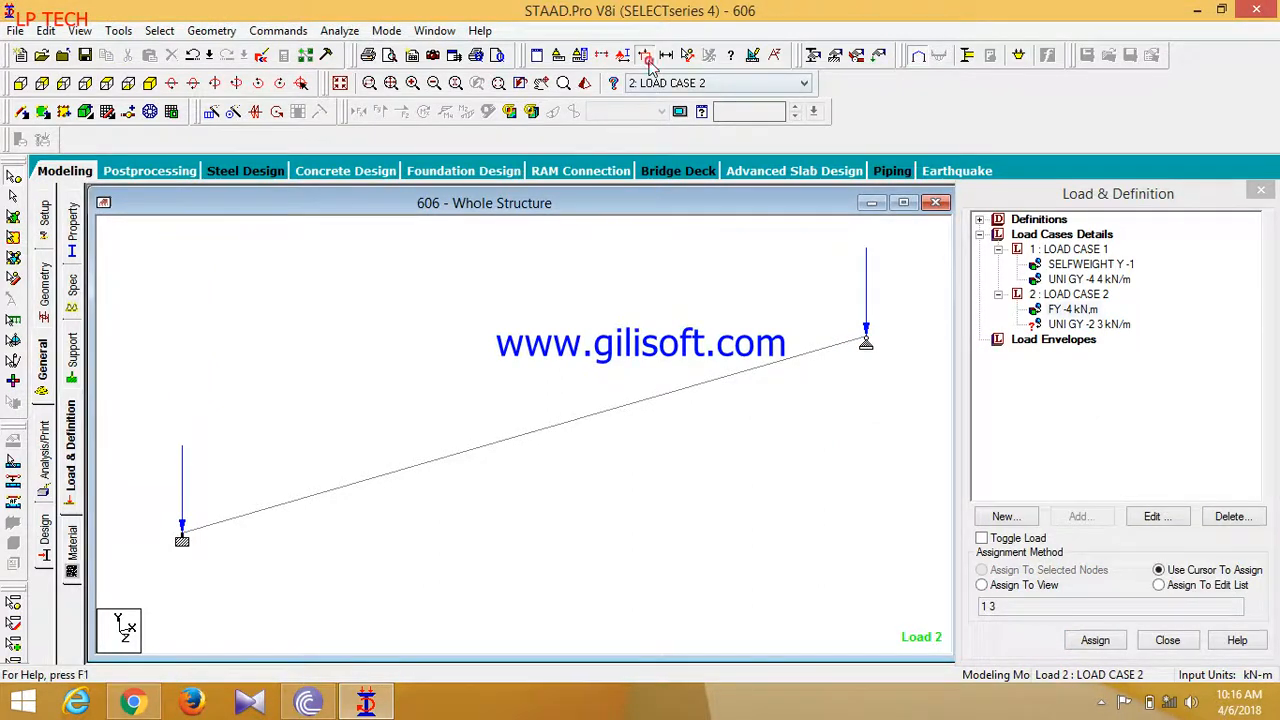
Assign the uniform GY -2 kN/m load of LOAD CASE 2 to the beam segment at the pinned end.
click(1088, 324)
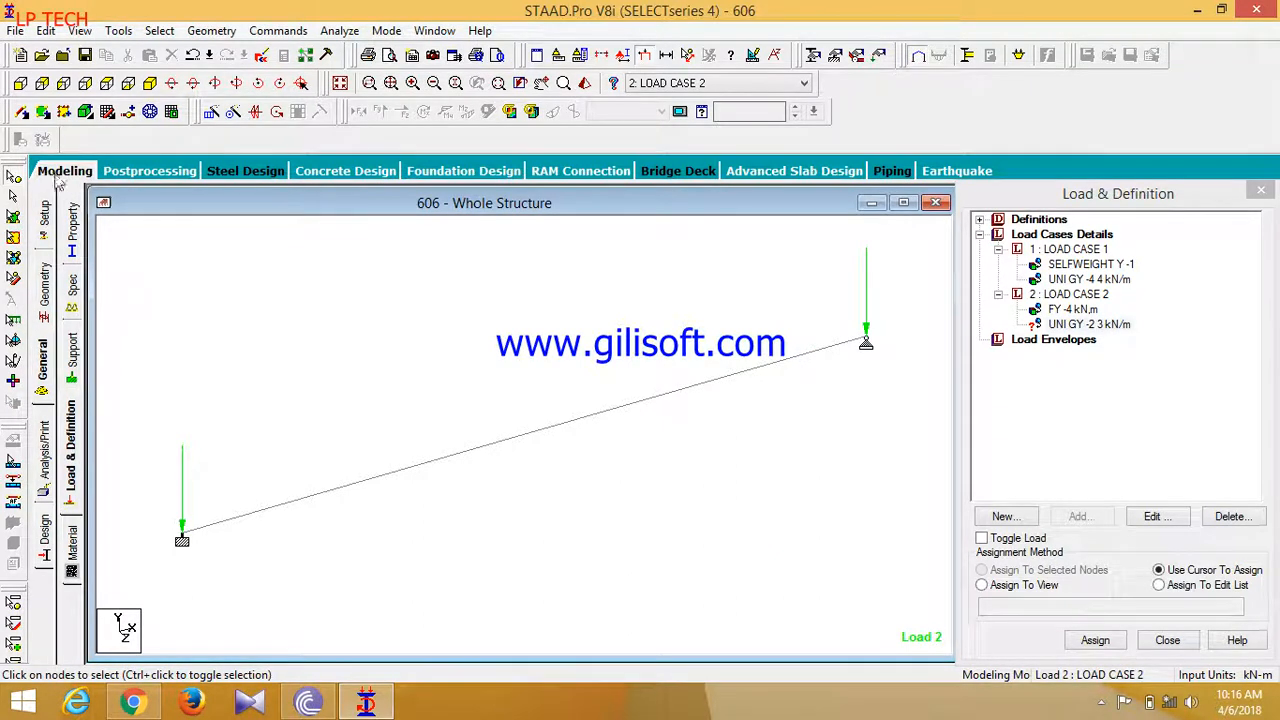
click(712, 388)
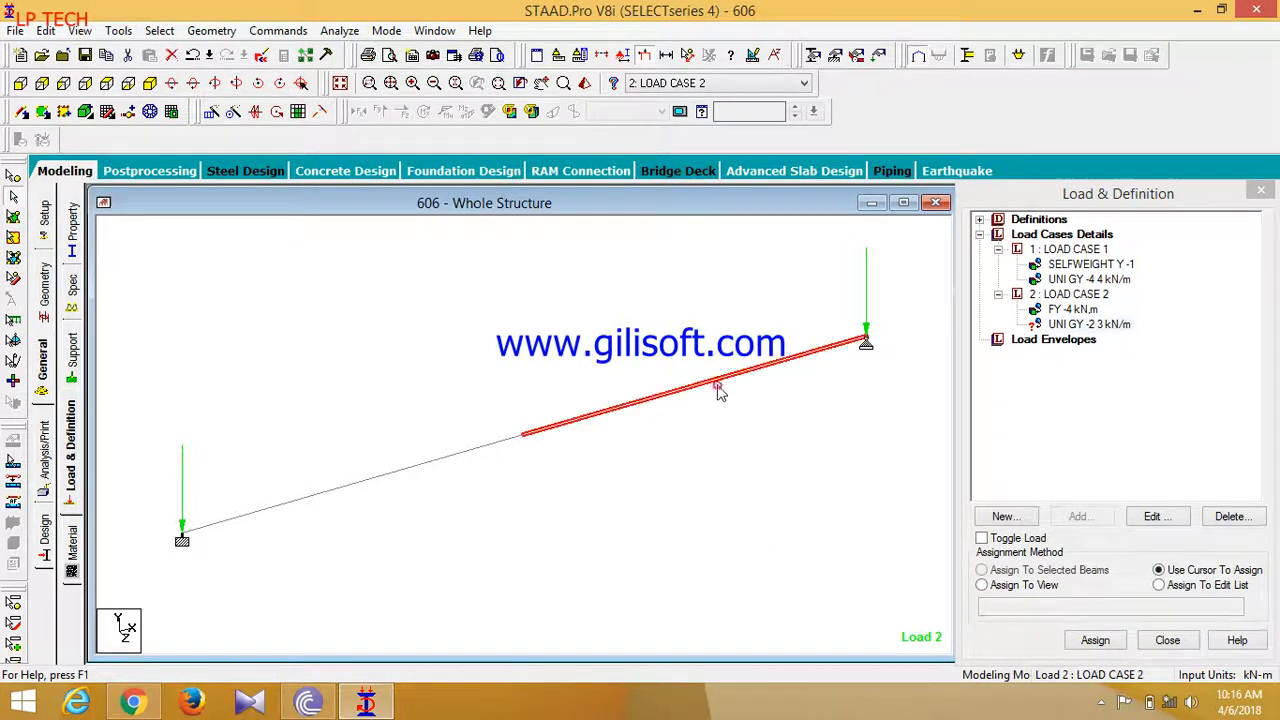
click(1116, 328)
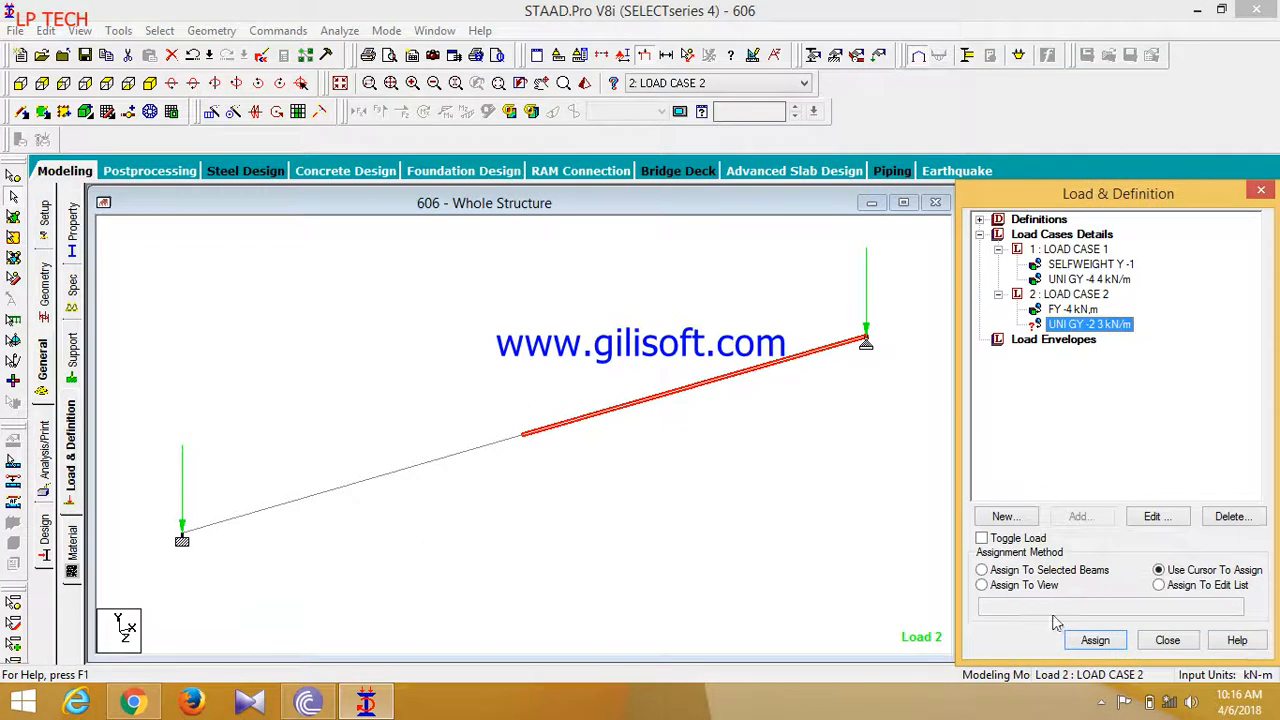
click(1065, 574)
click(1095, 640)
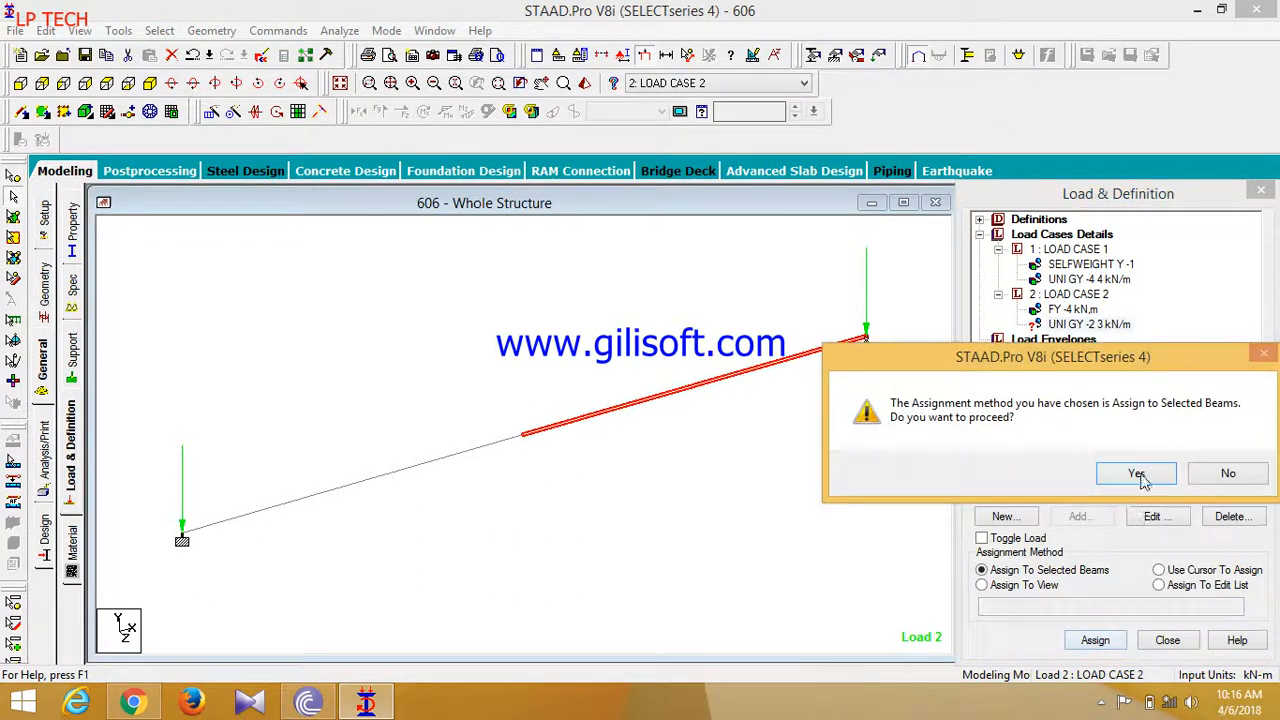
click(1060, 471)
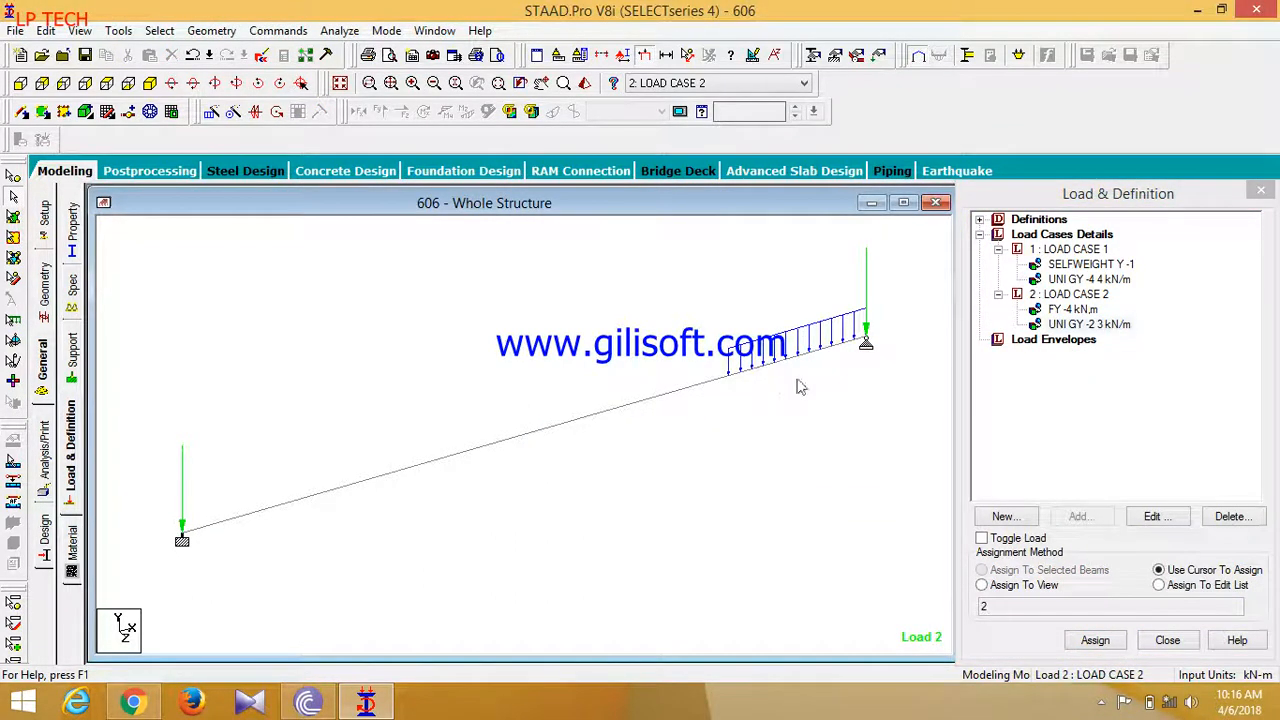
Compare how the UNI GY loads of LOAD CASE 1 and LOAD CASE 2 are placed on the beam.
click(1088, 279)
click(1086, 324)
click(1088, 280)
click(1088, 324)
click(1089, 279)
click(1094, 324)
click(1094, 279)
click(1094, 324)
click(1094, 280)
click(1106, 324)
click(1104, 281)
click(1100, 325)
click(1100, 280)
click(1097, 325)
click(1106, 282)
click(1092, 340)
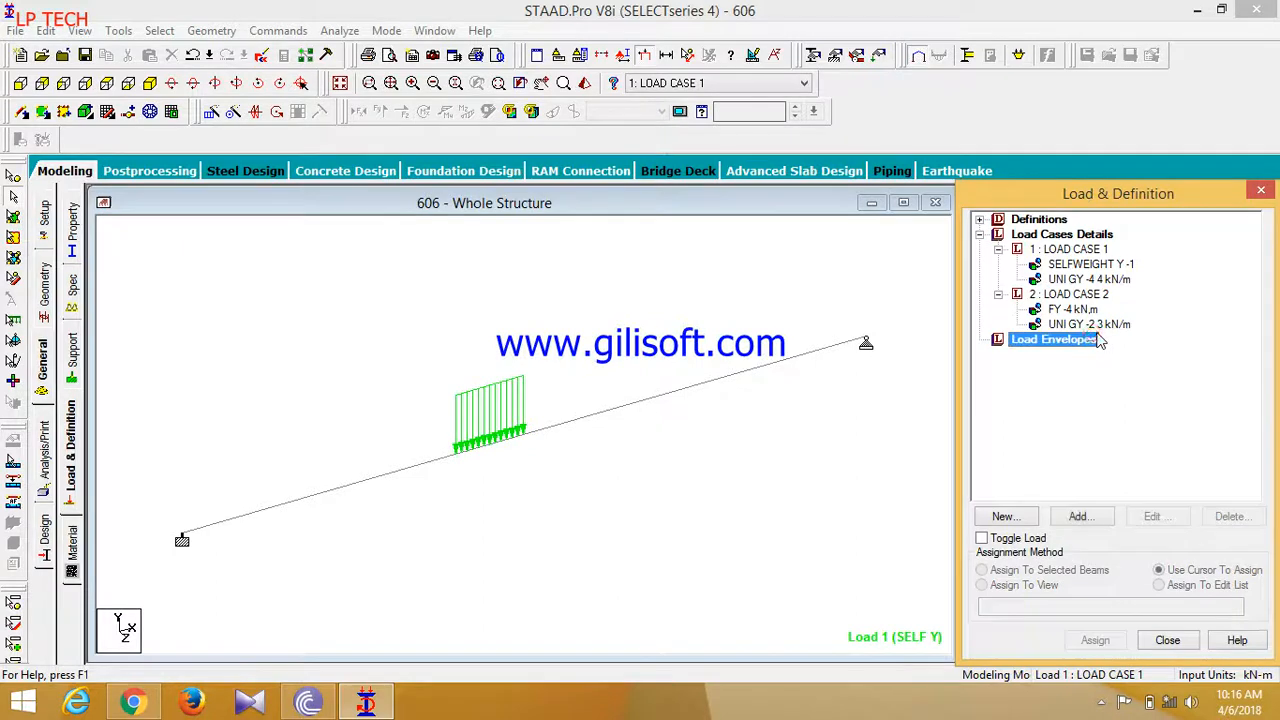
click(1100, 325)
click(1095, 640)
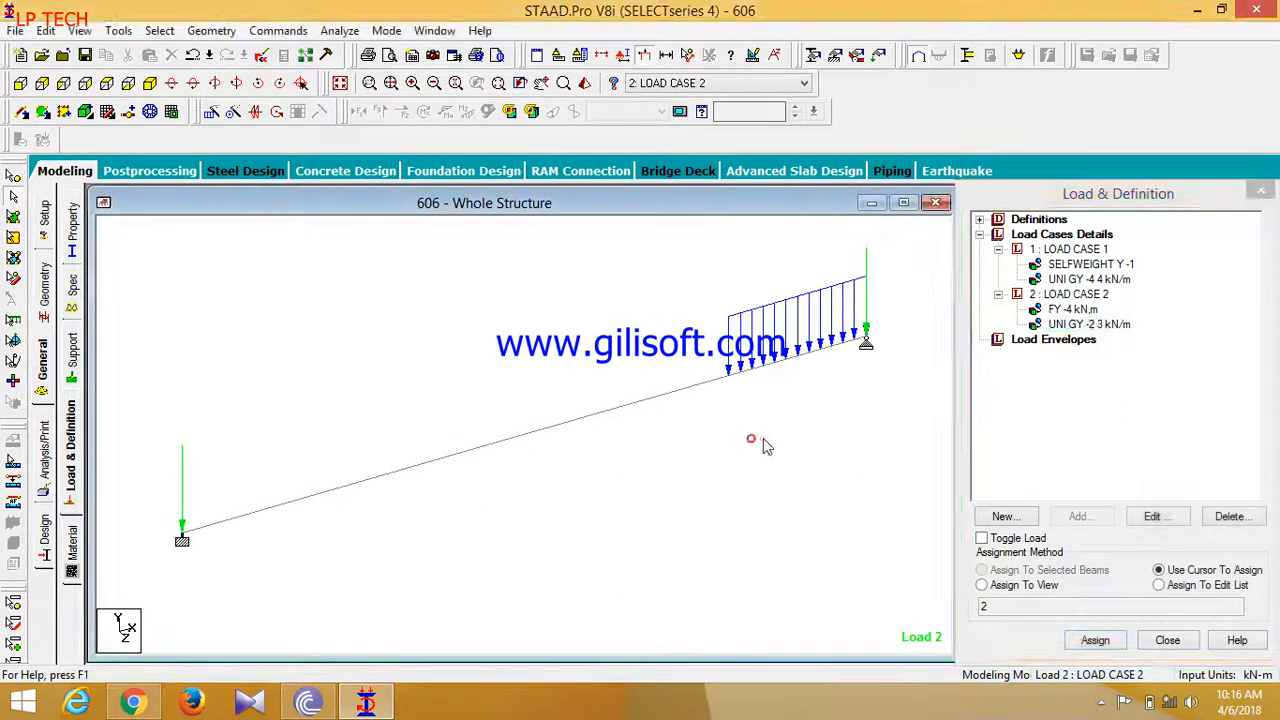
Save the changes to the beam model 606.std before starting a new structure.
click(15, 30)
click(14, 51)
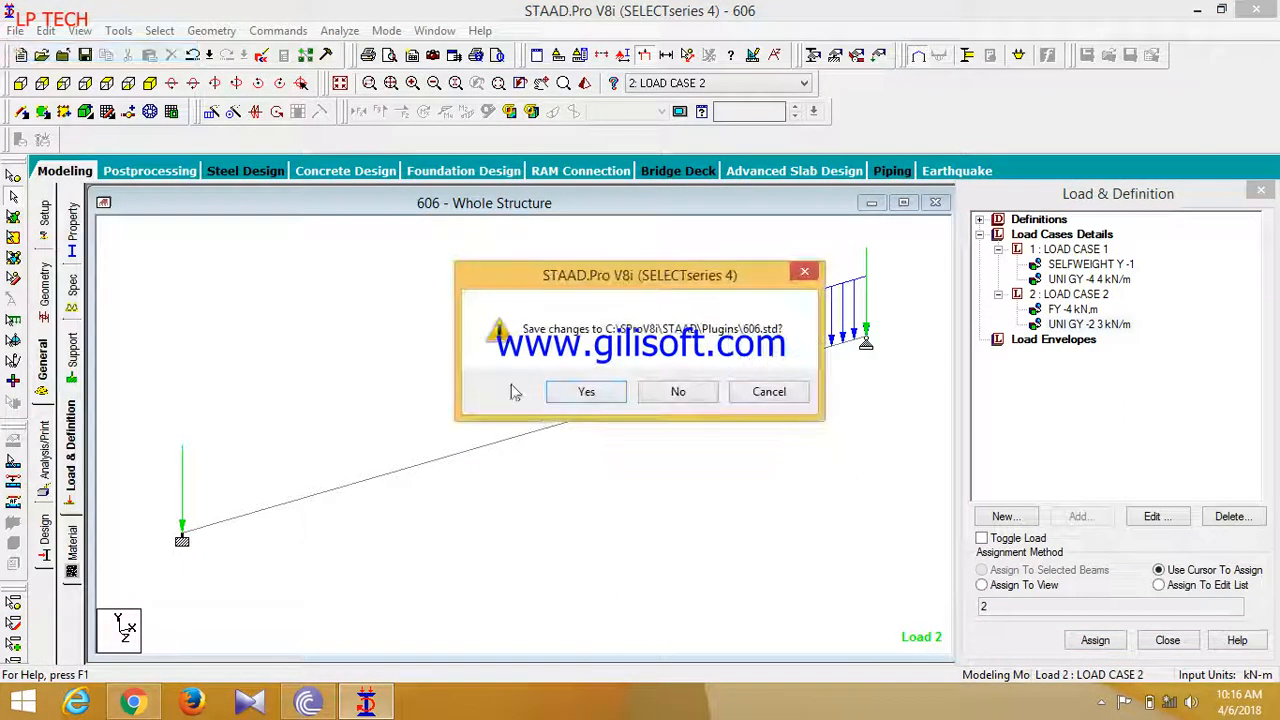
click(576, 400)
click(445, 202)
double_click(755, 230)
text(604)
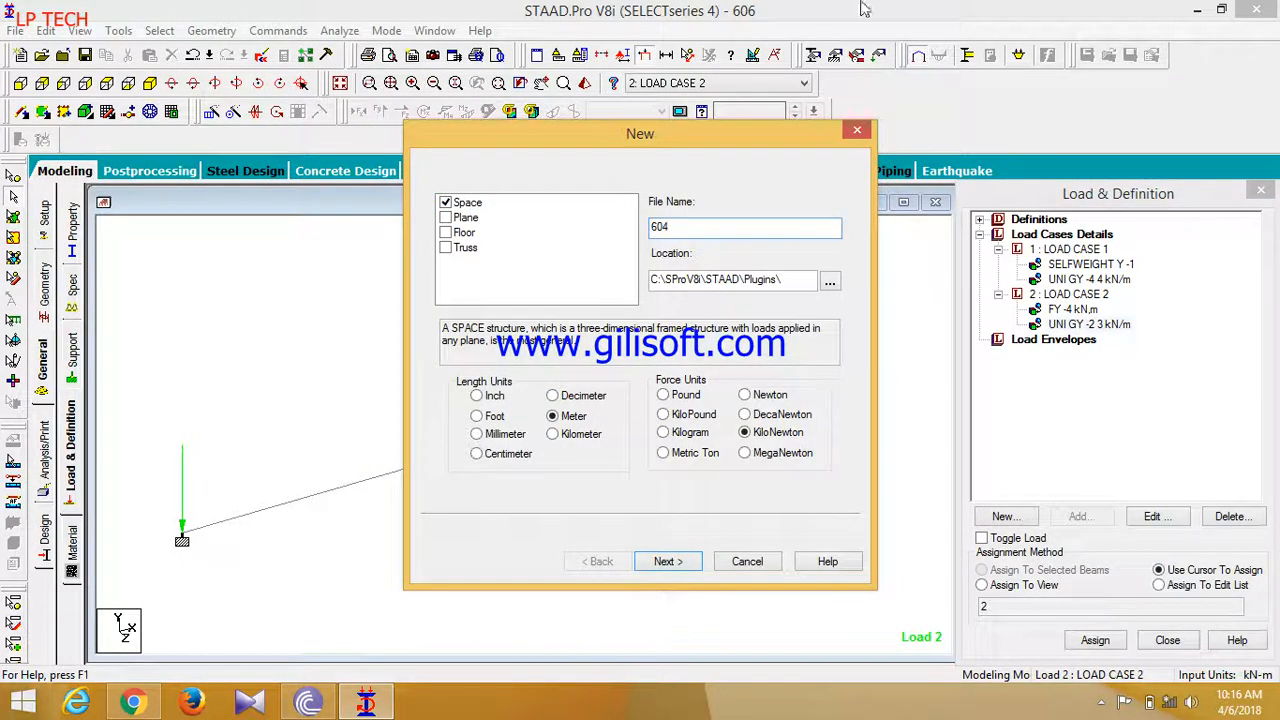
click(690, 561)
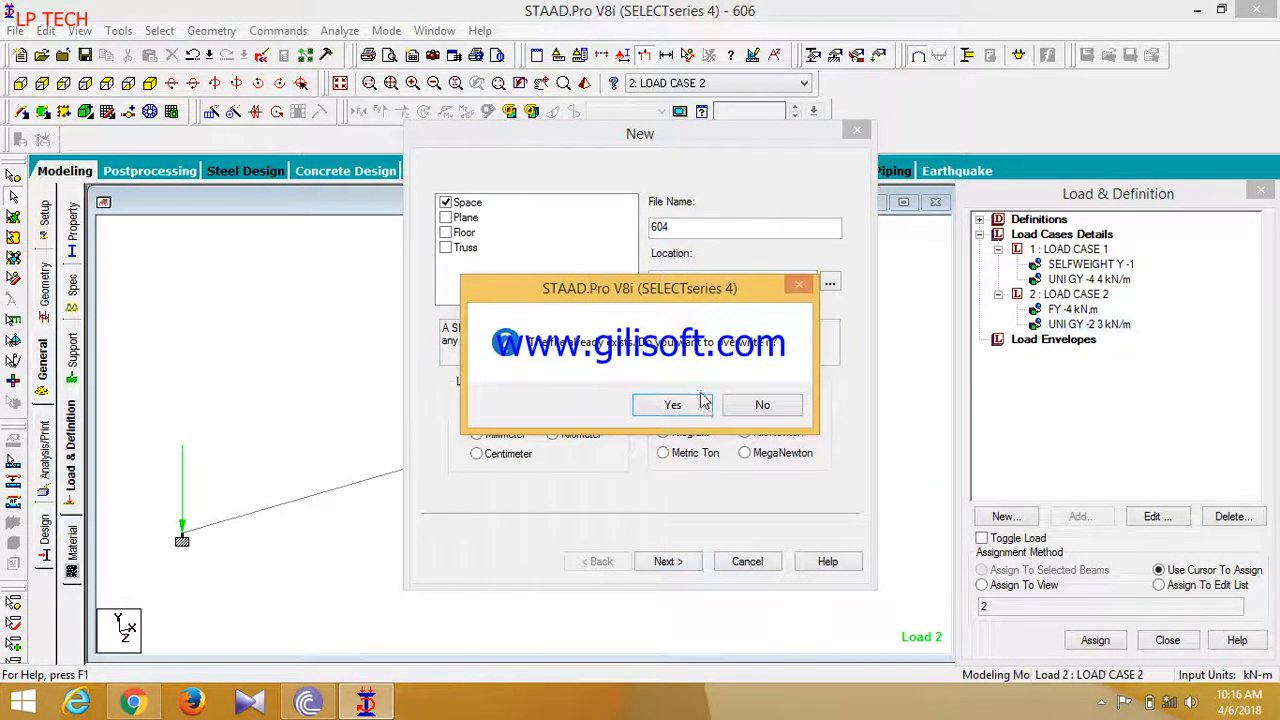
click(675, 404)
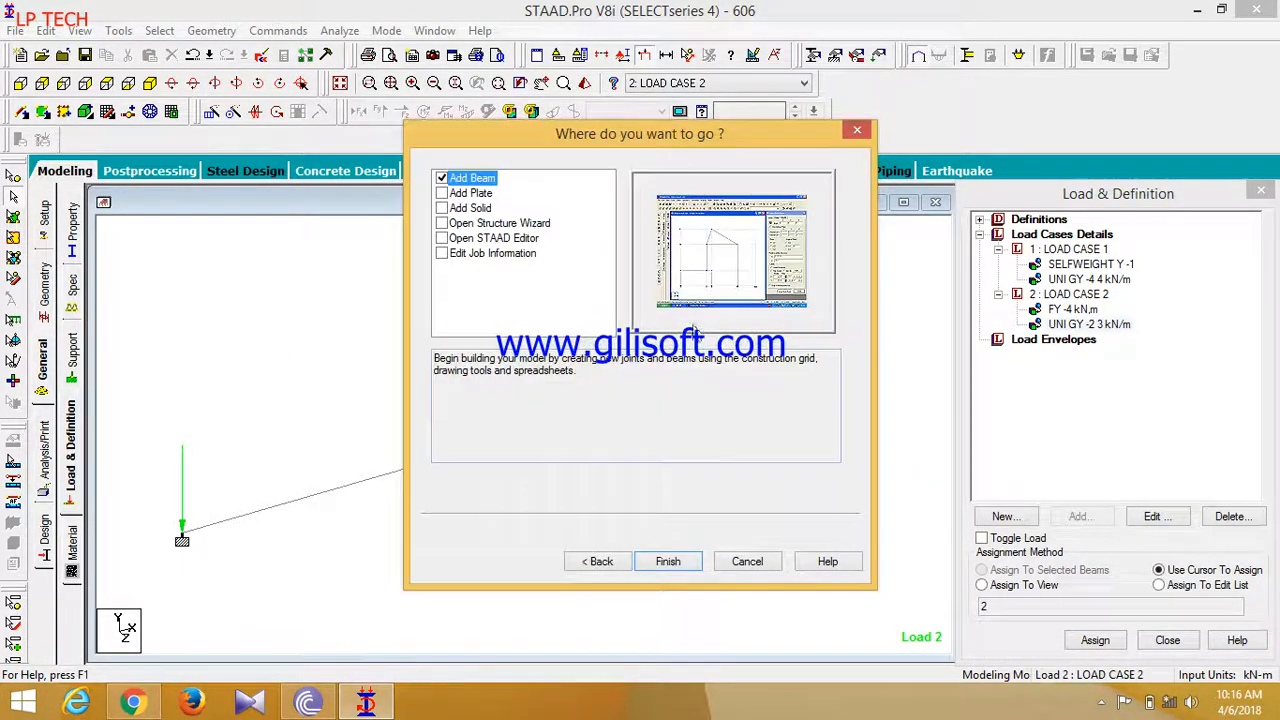
click(763, 566)
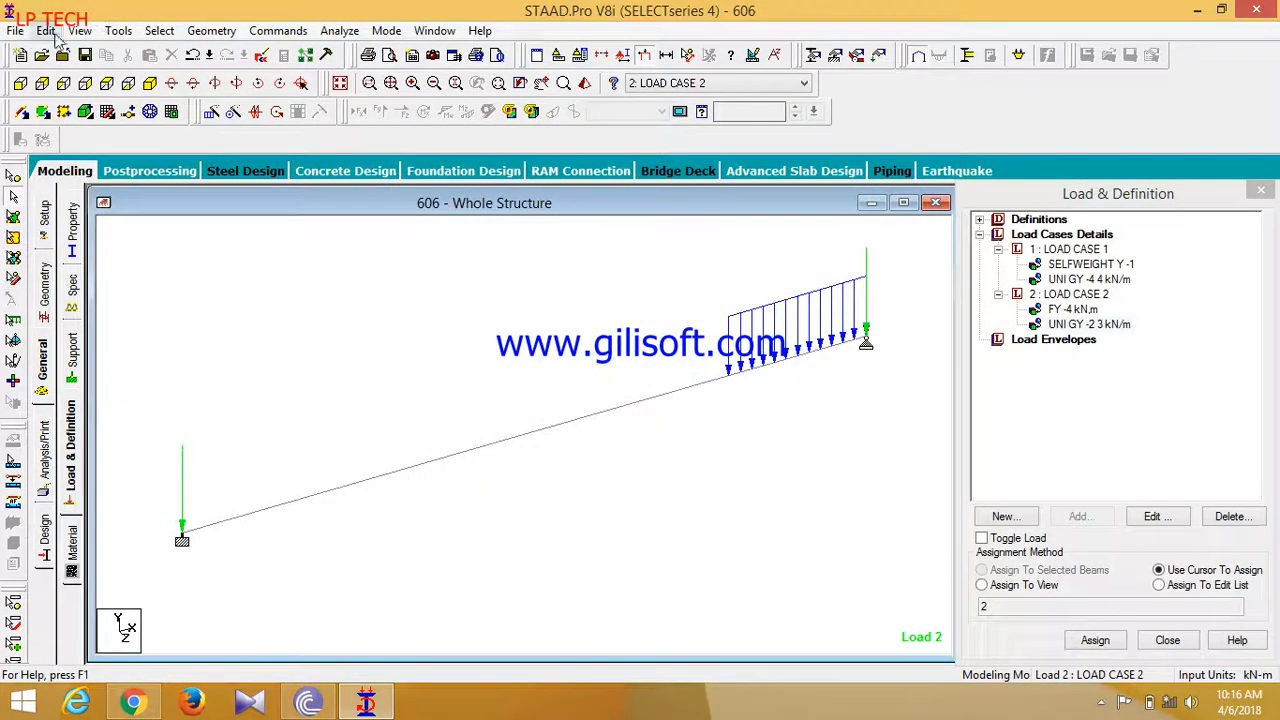
Create a new structure file named 609 with length in meters and force in kilonewtons.
click(15, 30)
click(40, 46)
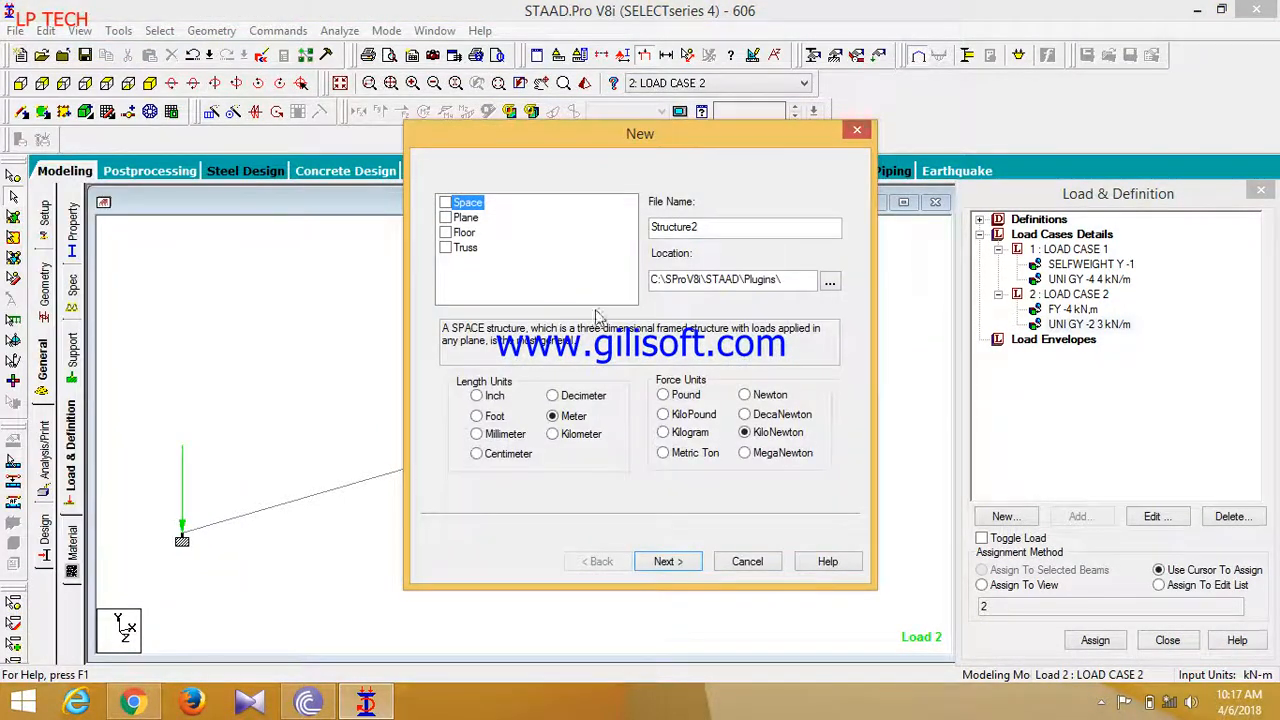
double_click(727, 228)
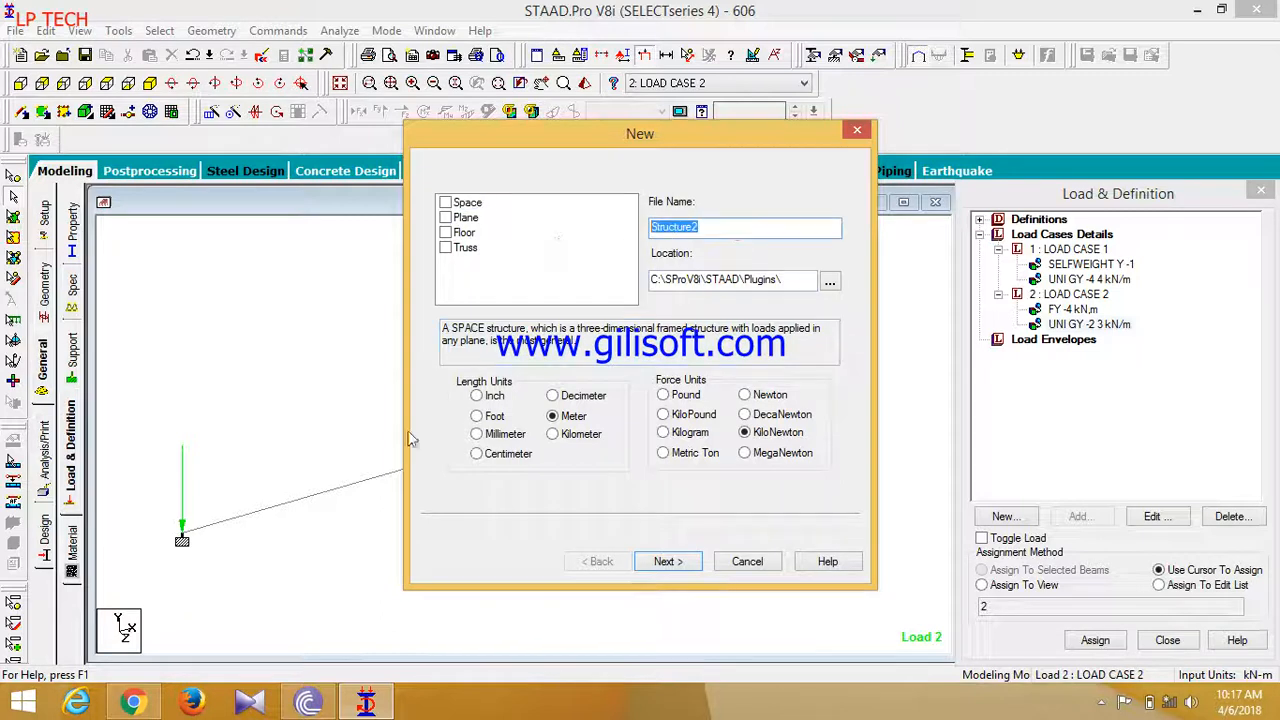
text(609)
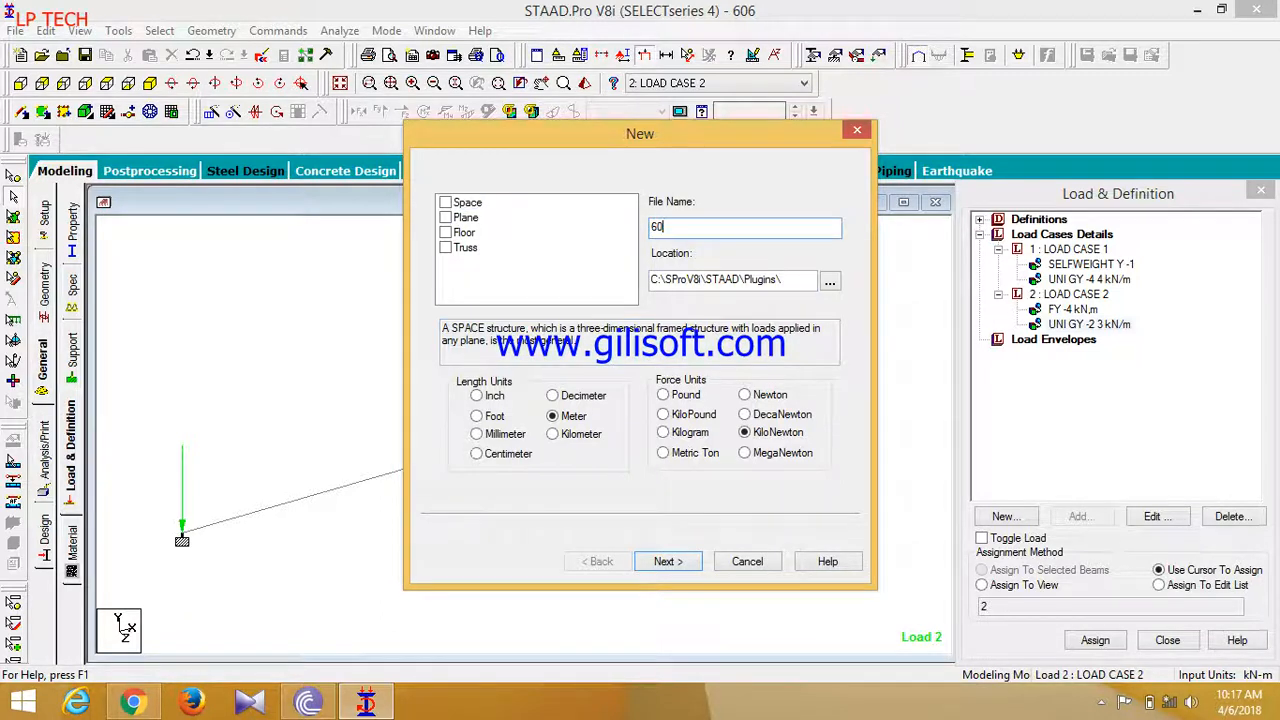
click(664, 564)
click(668, 561)
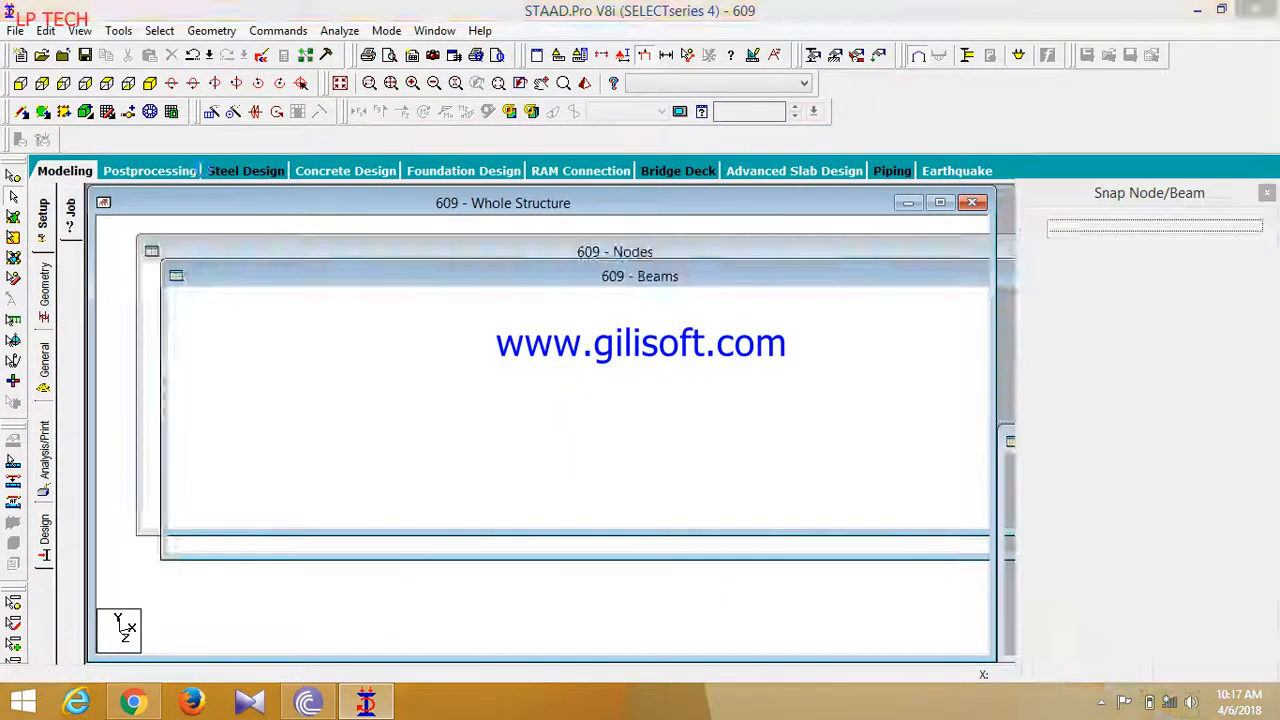
Run the Structure Wizard and set its prototype model type to Frame Models.
click(211, 30)
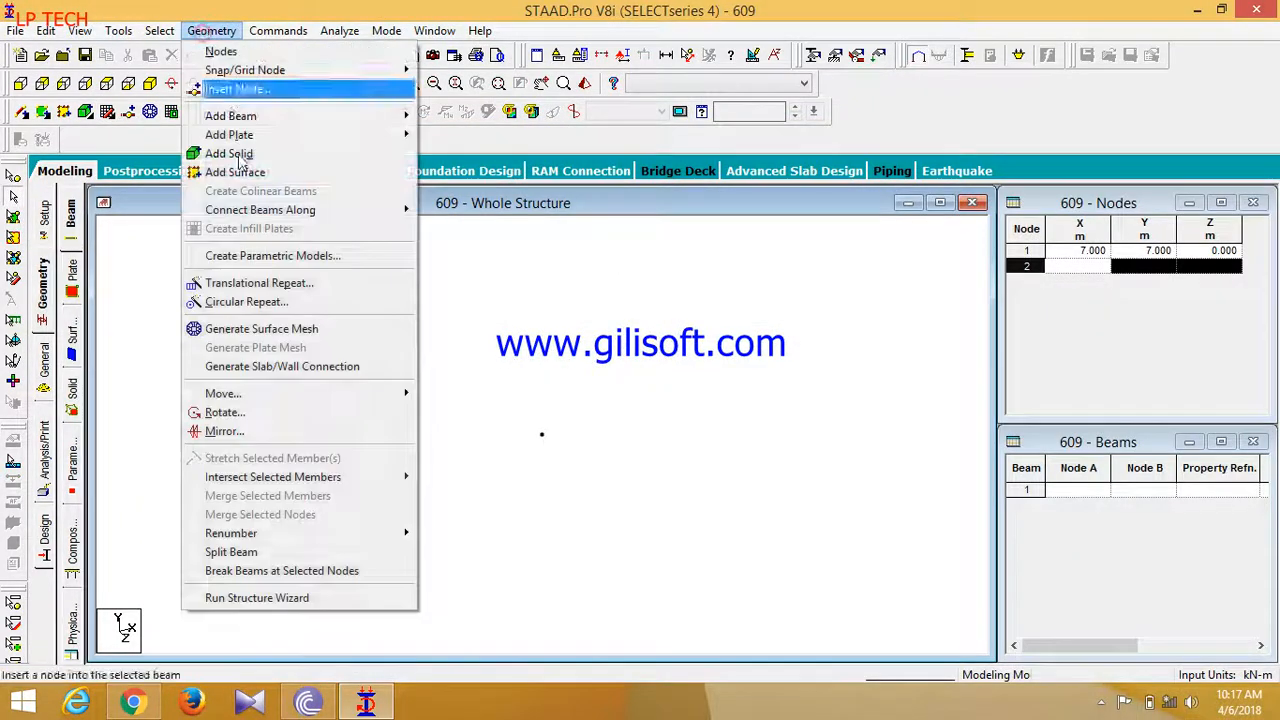
click(320, 597)
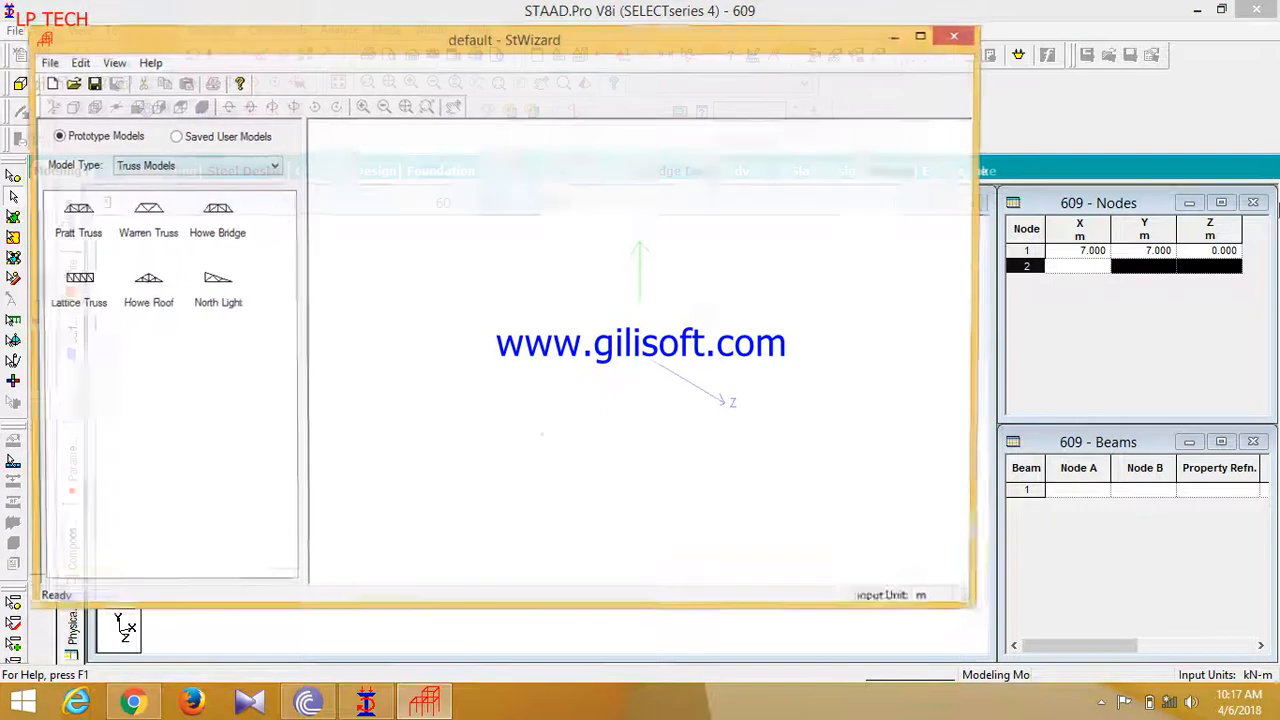
click(176, 168)
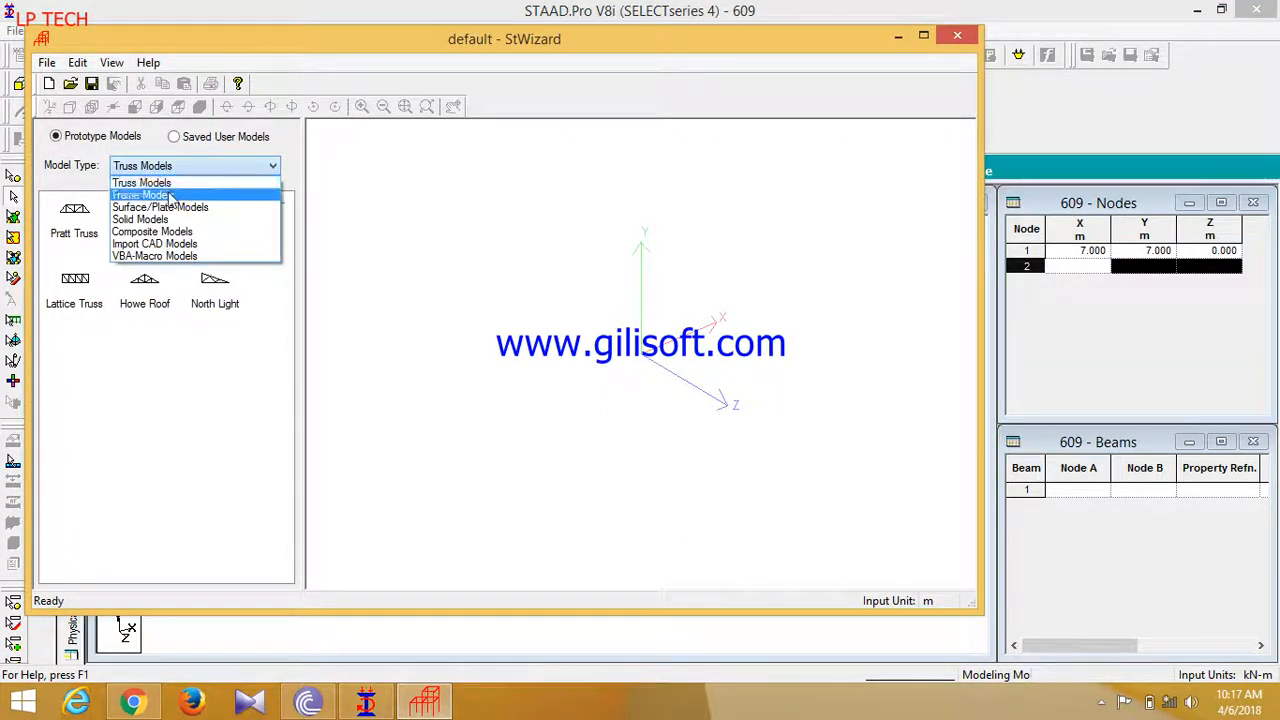
click(166, 195)
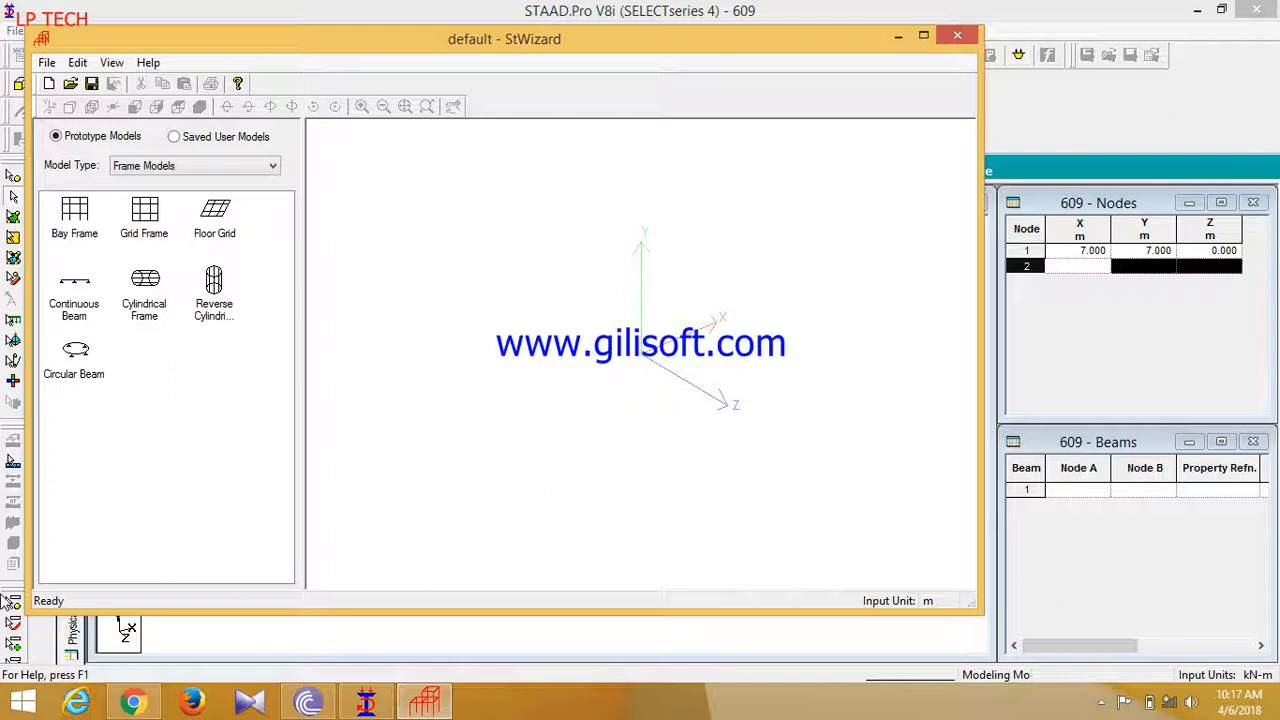
Generate a Bay Frame 10 m long, 10 m high and 10 m wide with three bays along length, height and width.
double_click(75, 215)
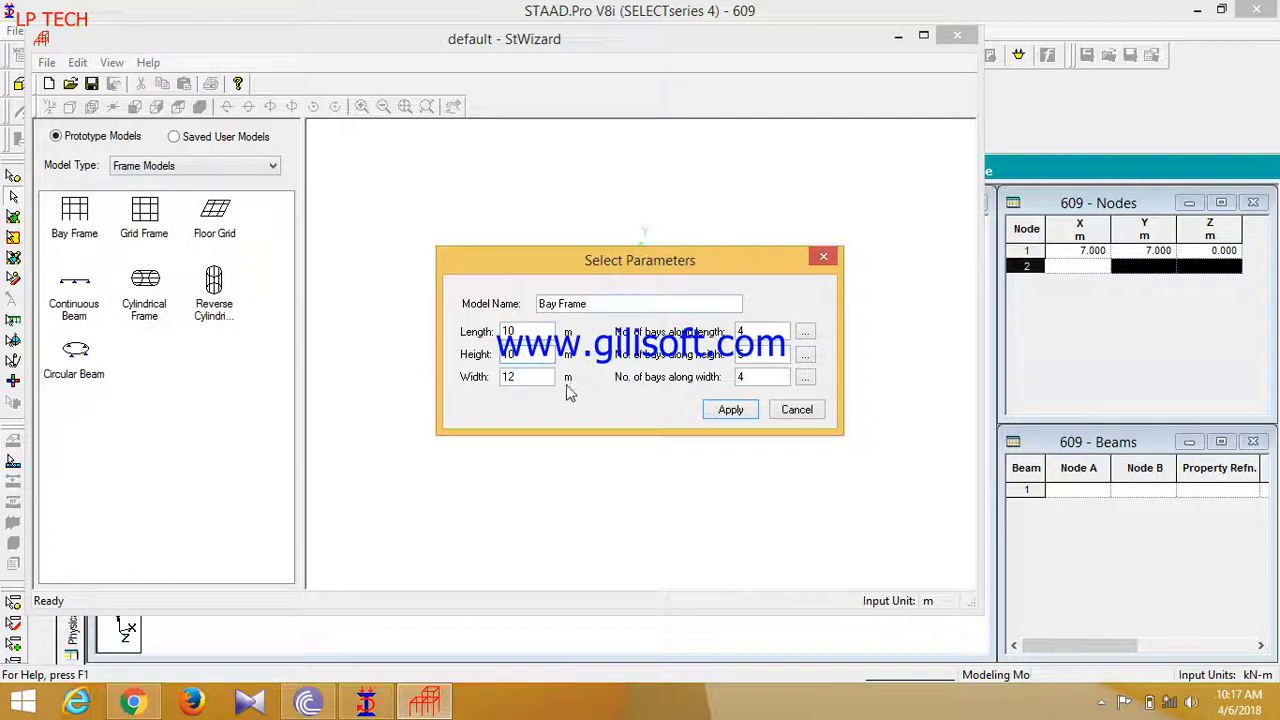
key(BackSpace)
click(744, 331)
key(BackSpace)
text(3)
drag(749, 356, 723, 361)
drag(752, 377, 737, 377)
text(3)
click(731, 410)
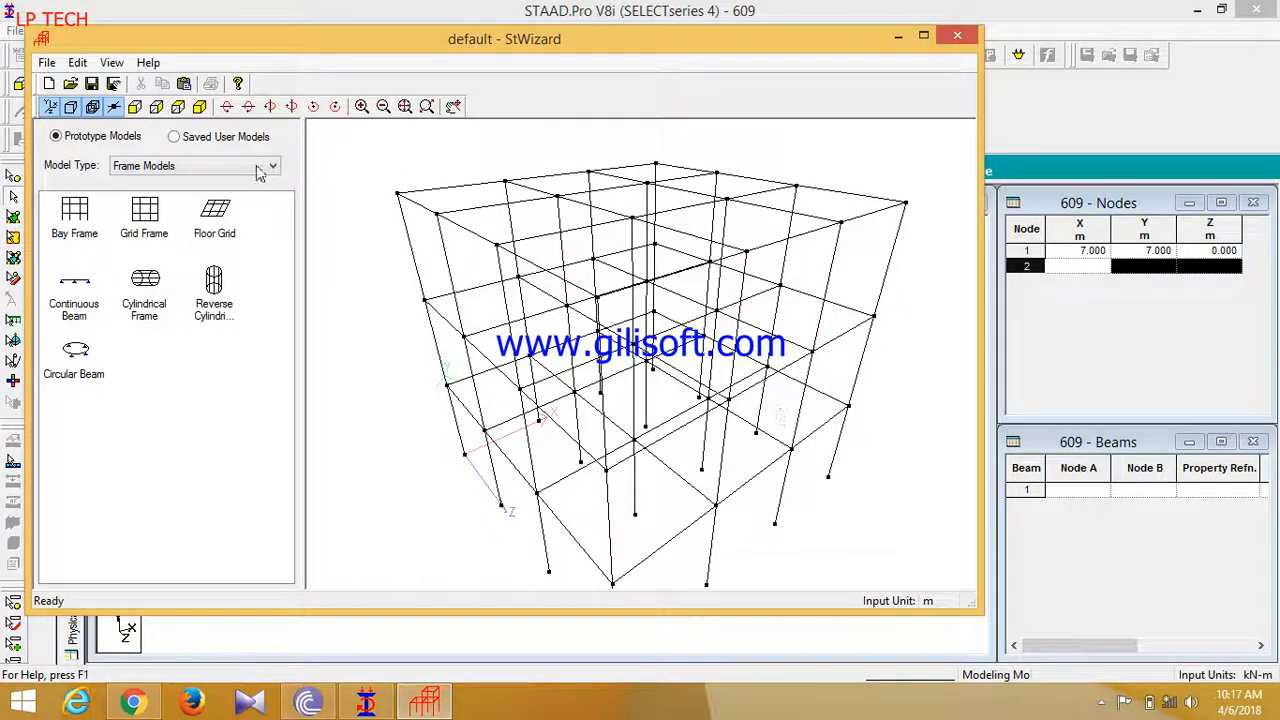
Transfer the bay frame prototype from the wizard and merge it into the 609 model.
click(184, 84)
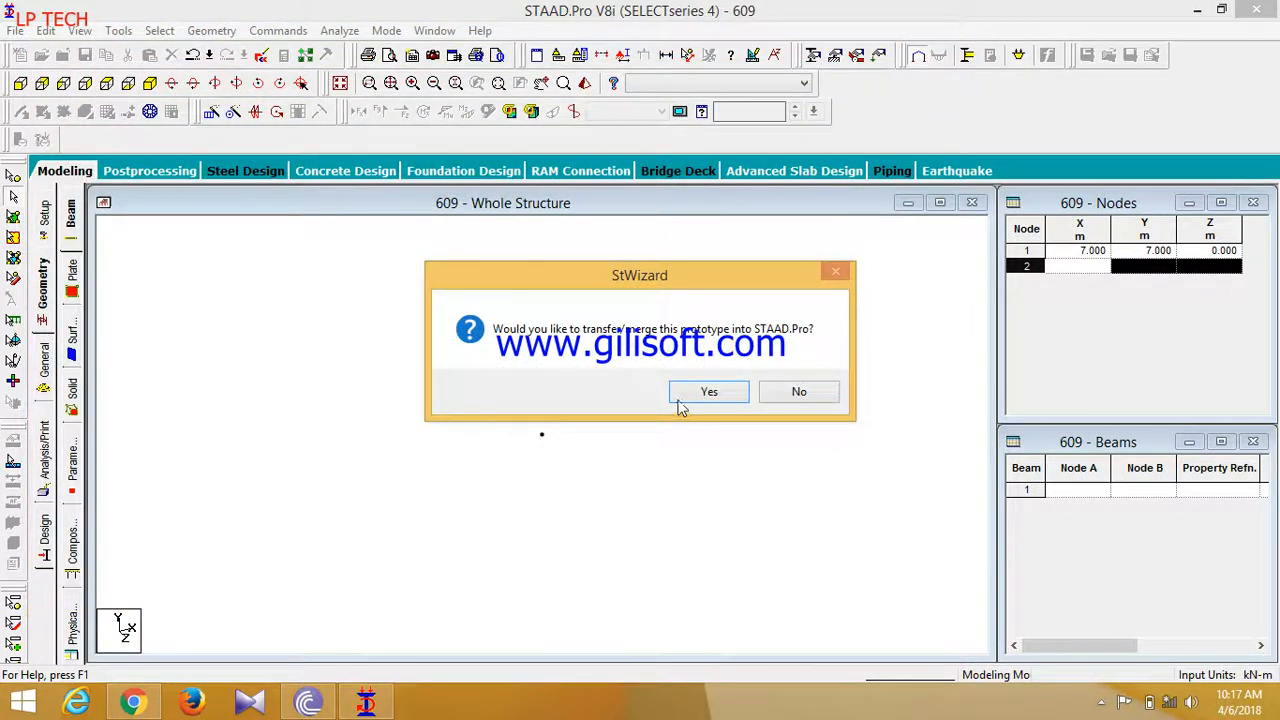
click(709, 393)
click(764, 274)
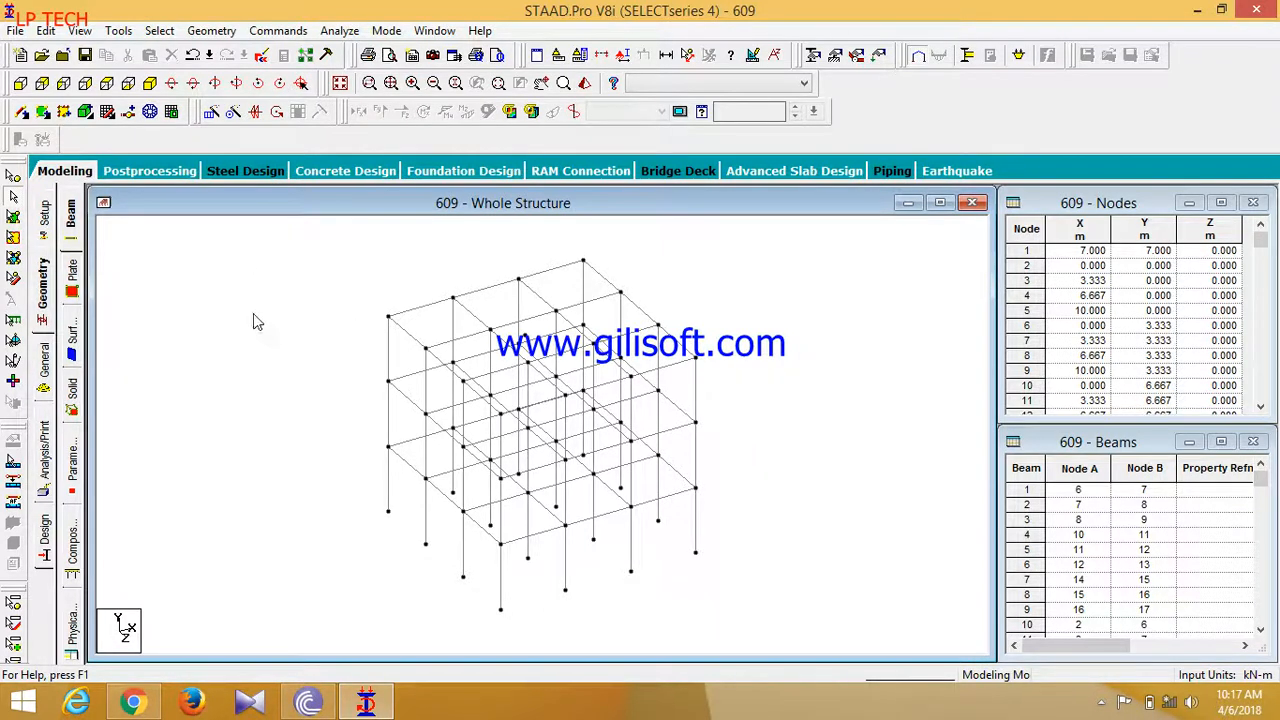
Delete the stray unconnected node at X 7, Y 7, Z 0 m from the frame model.
click(520, 325)
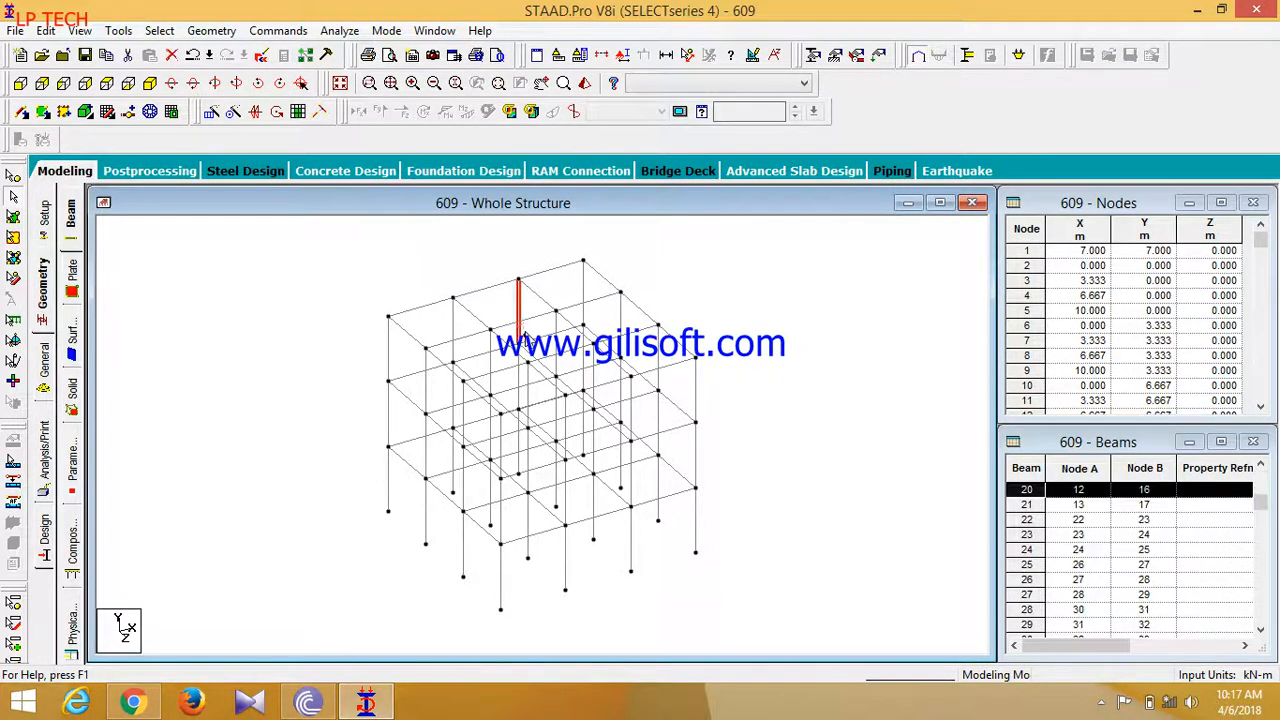
click(225, 342)
click(519, 320)
click(13, 175)
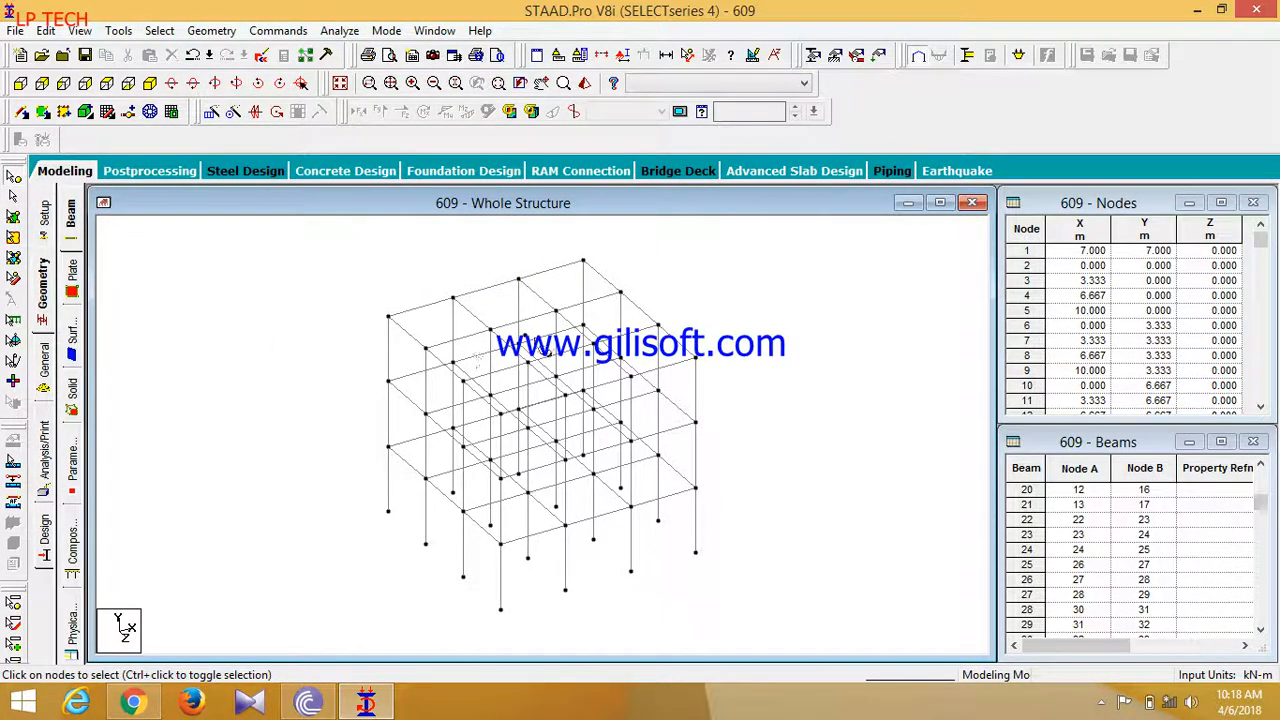
click(523, 337)
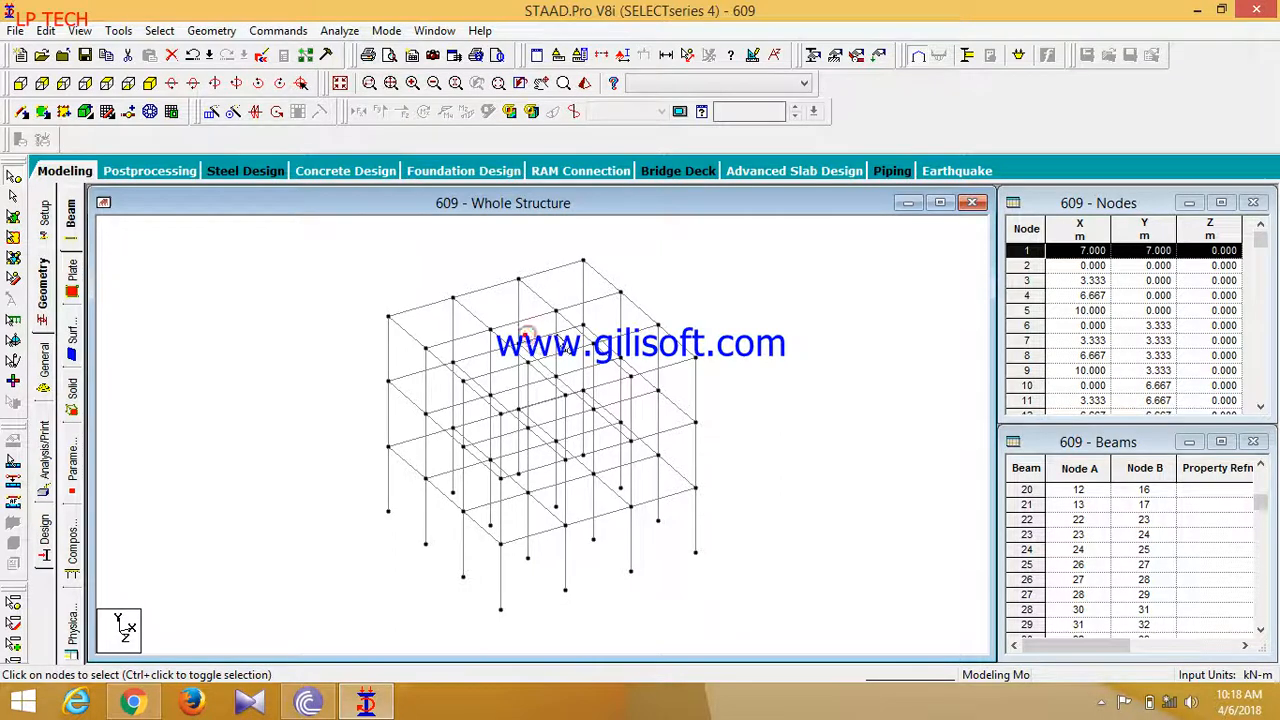
key(Delete)
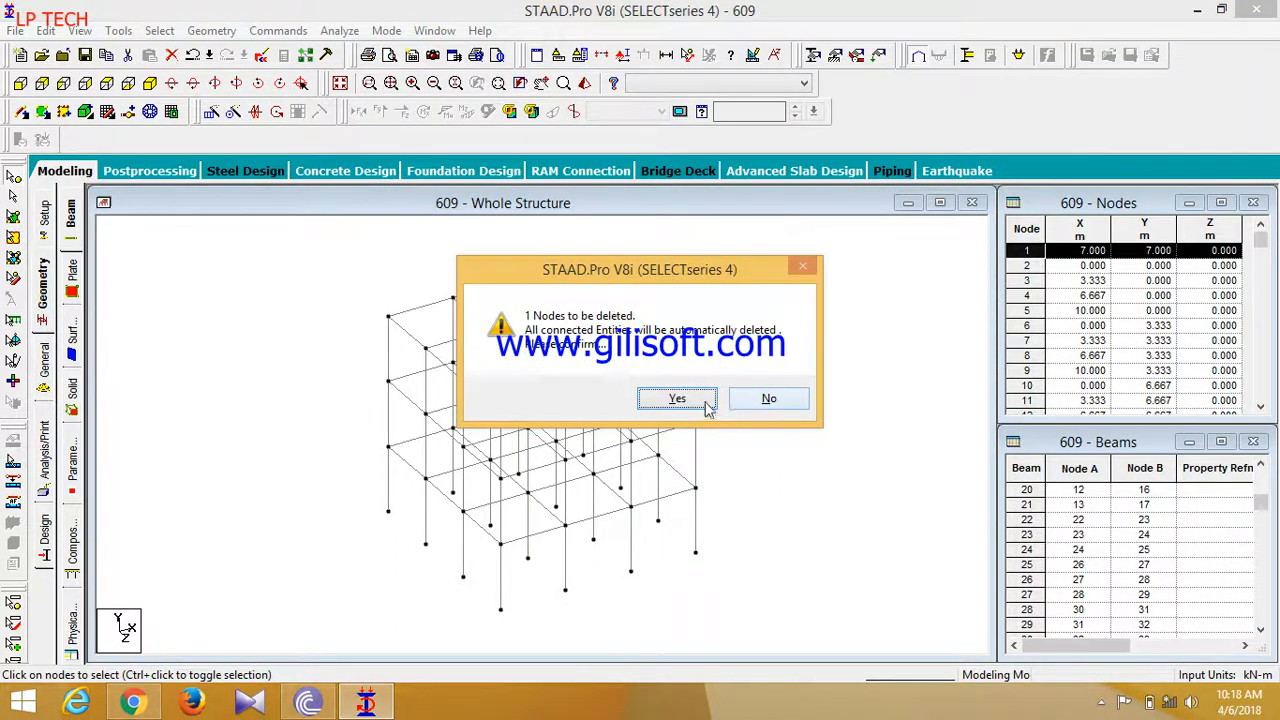
click(703, 400)
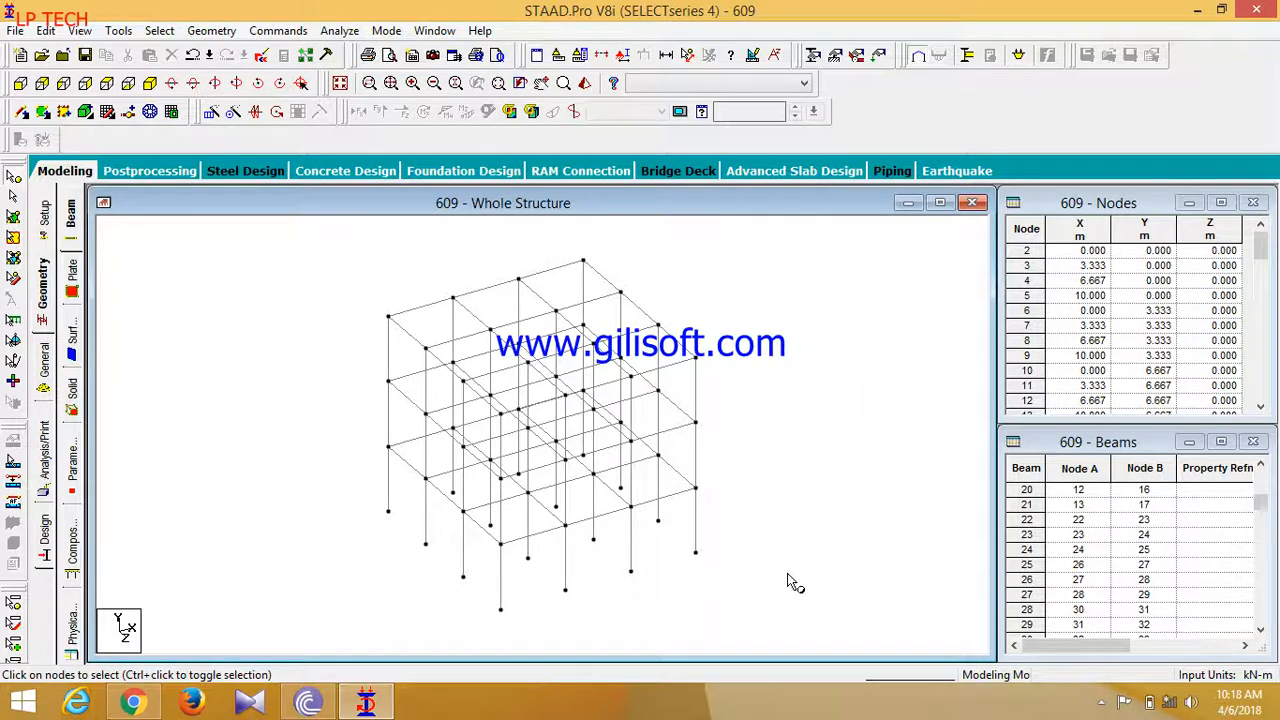
Delete the beams of the two-by-two-bay block at the frame's low-X, high-Z corner with their orphaned nodes, leaving an L-shaped plan.
click(30, 84)
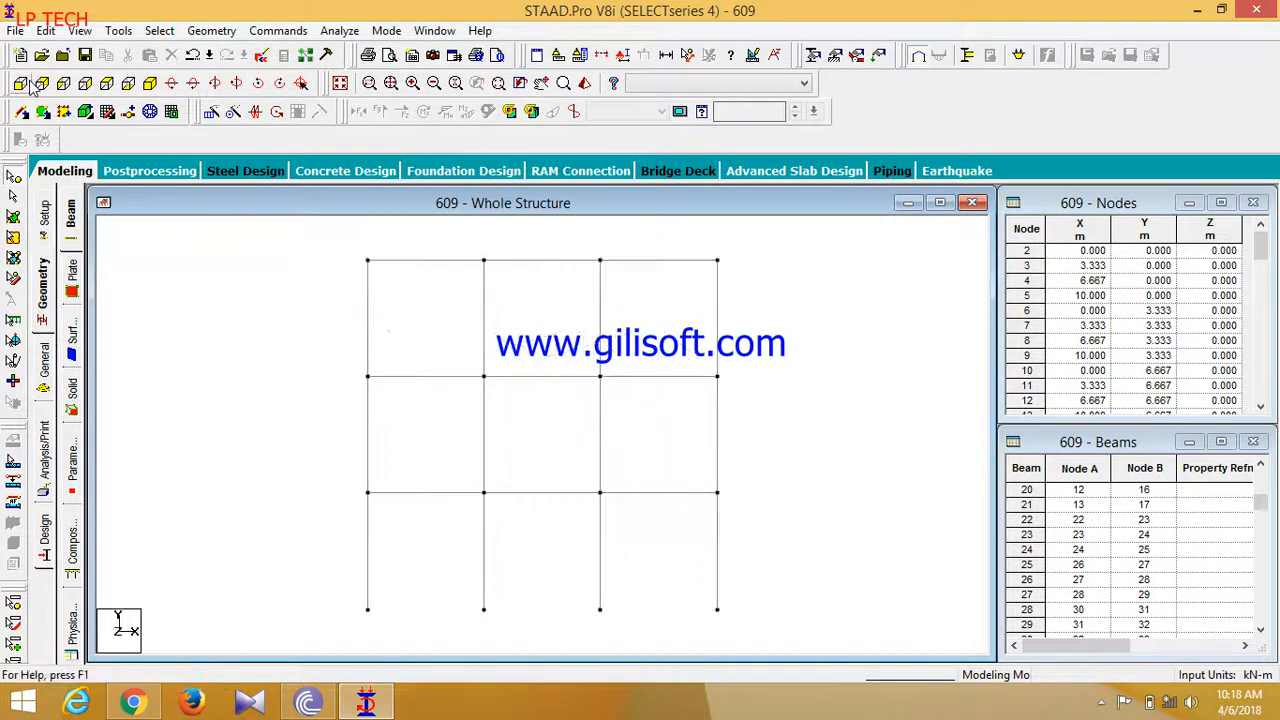
click(107, 84)
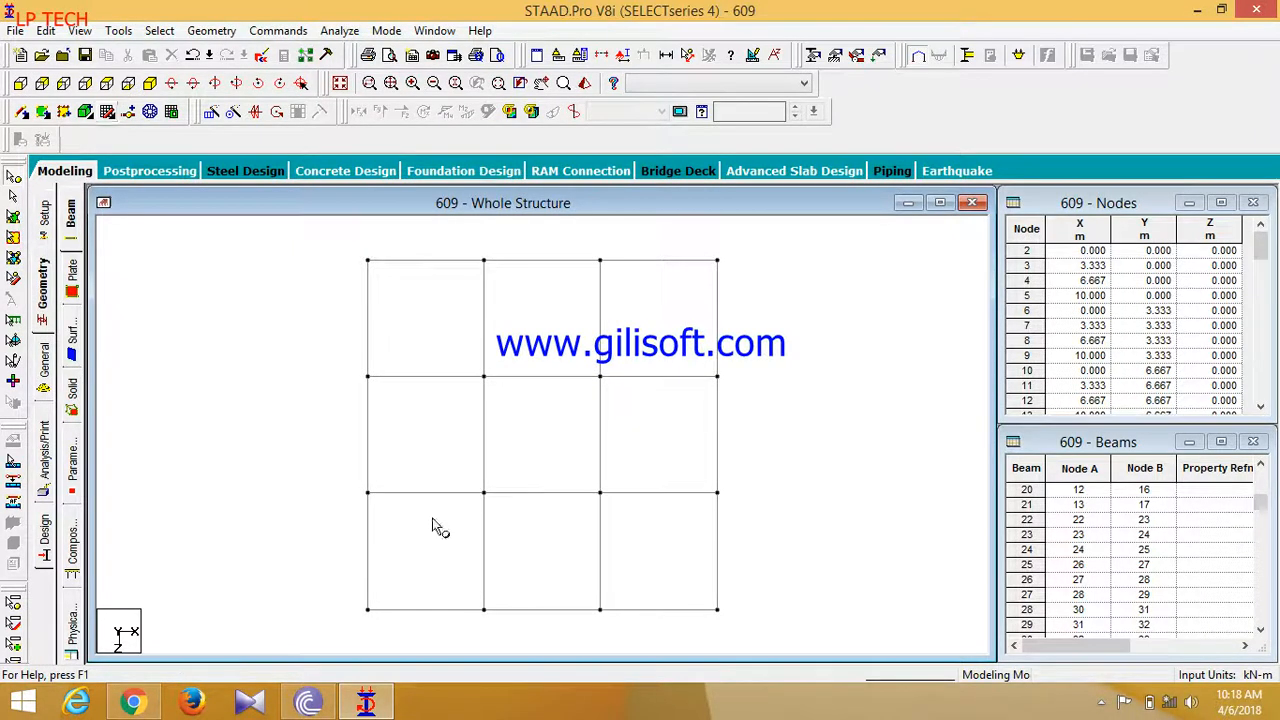
drag(797, 643, 277, 400)
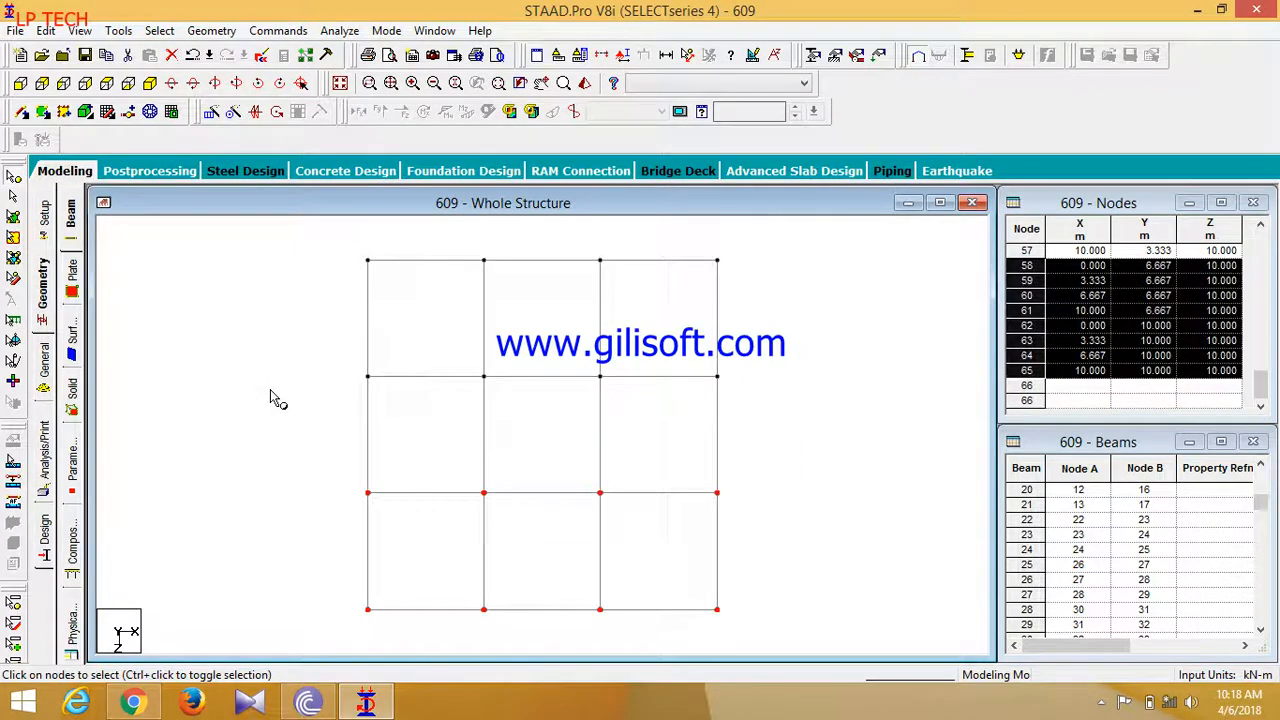
click(232, 390)
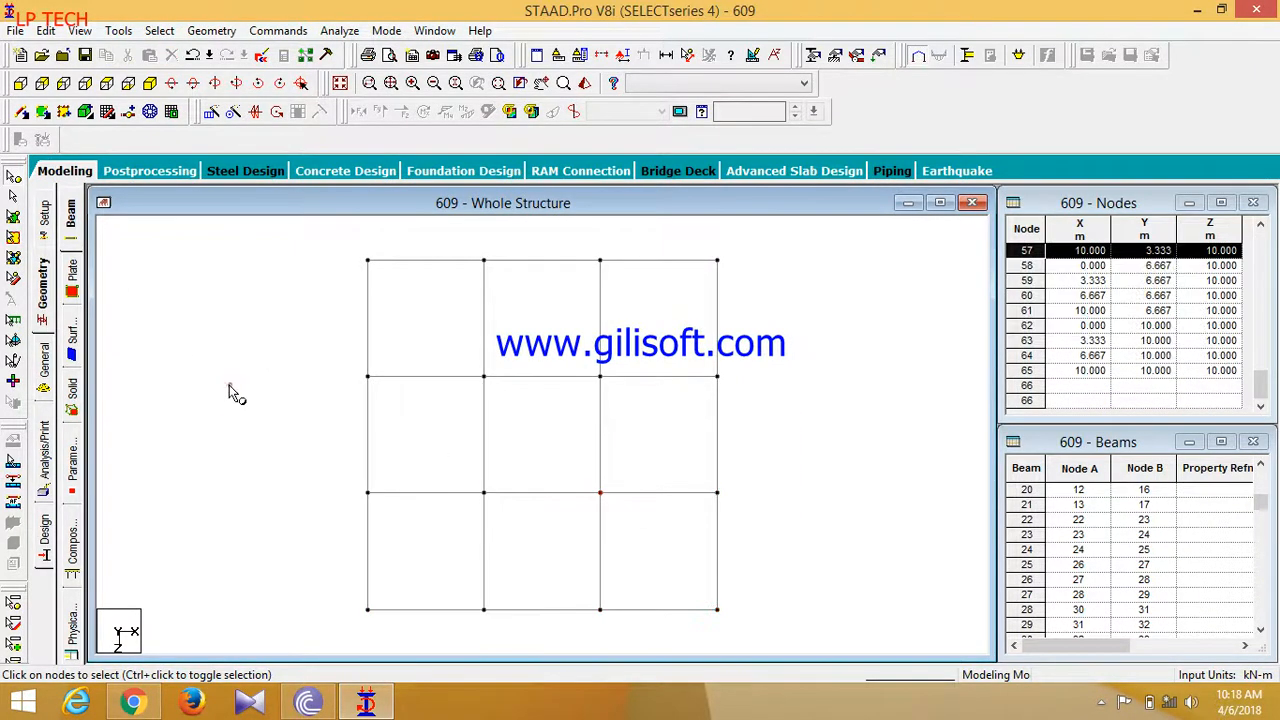
click(13, 194)
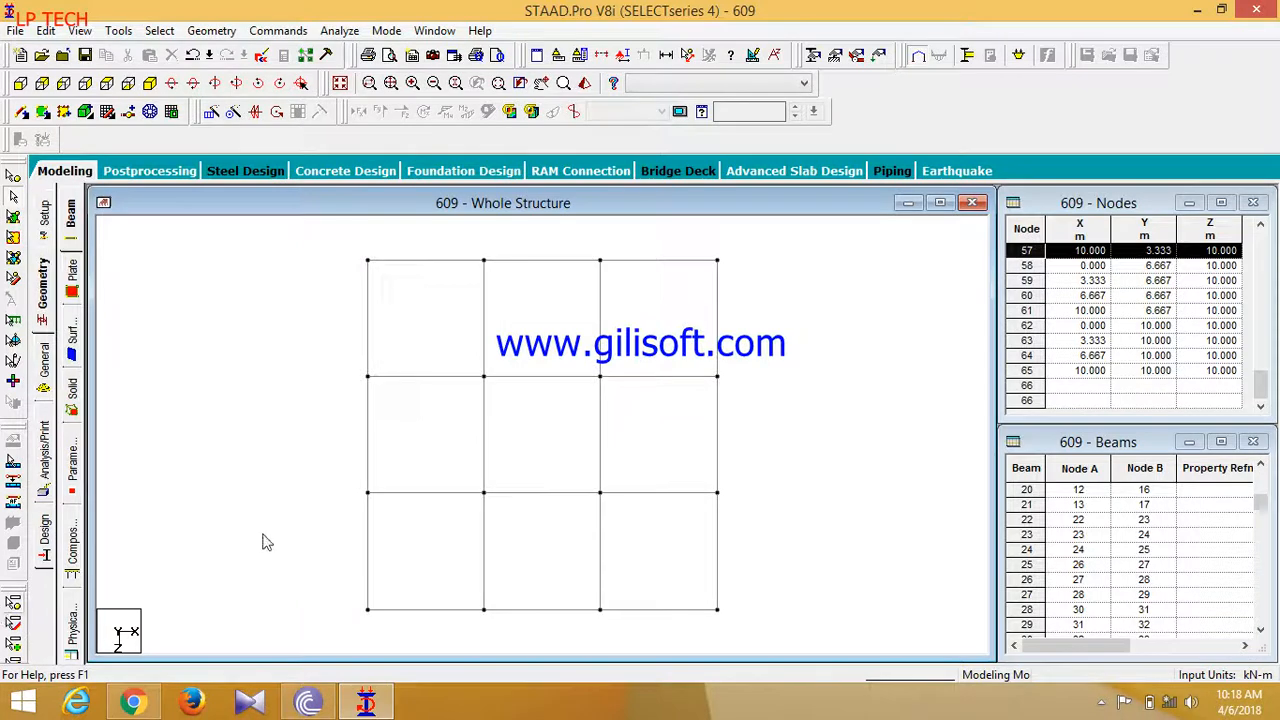
drag(537, 633, 328, 410)
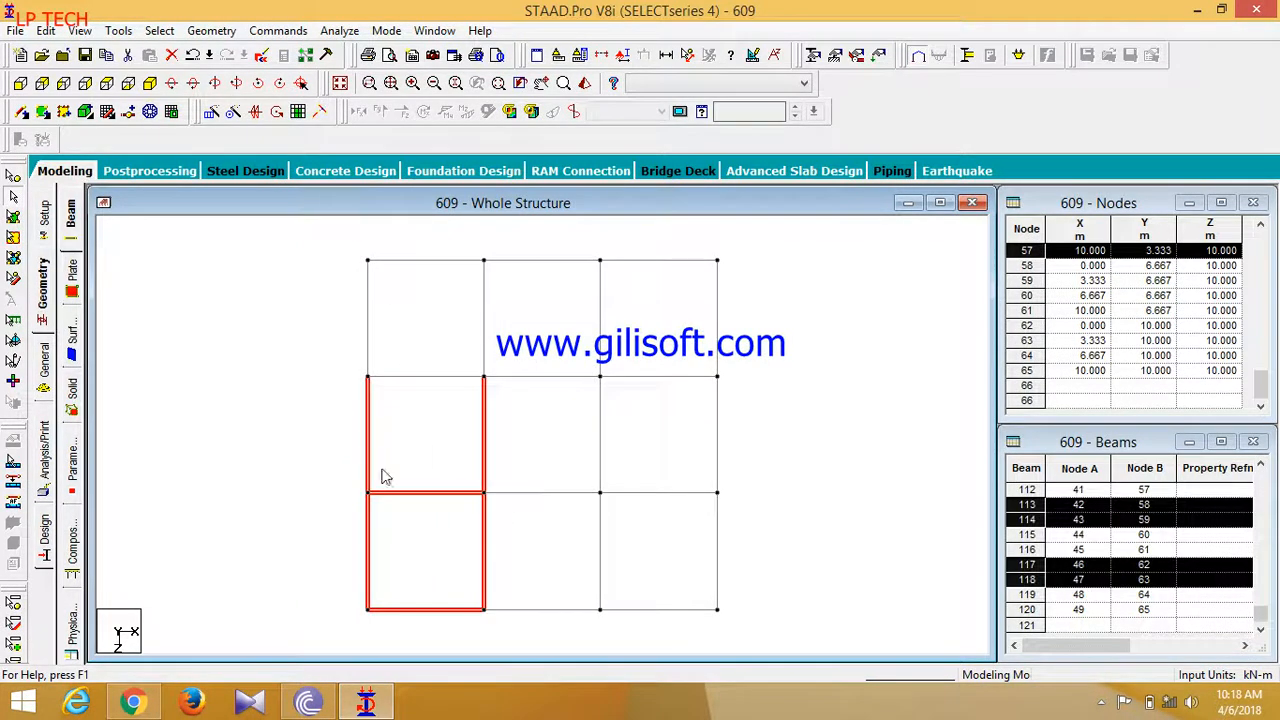
ctrl+click(562, 611)
ctrl+click(567, 494)
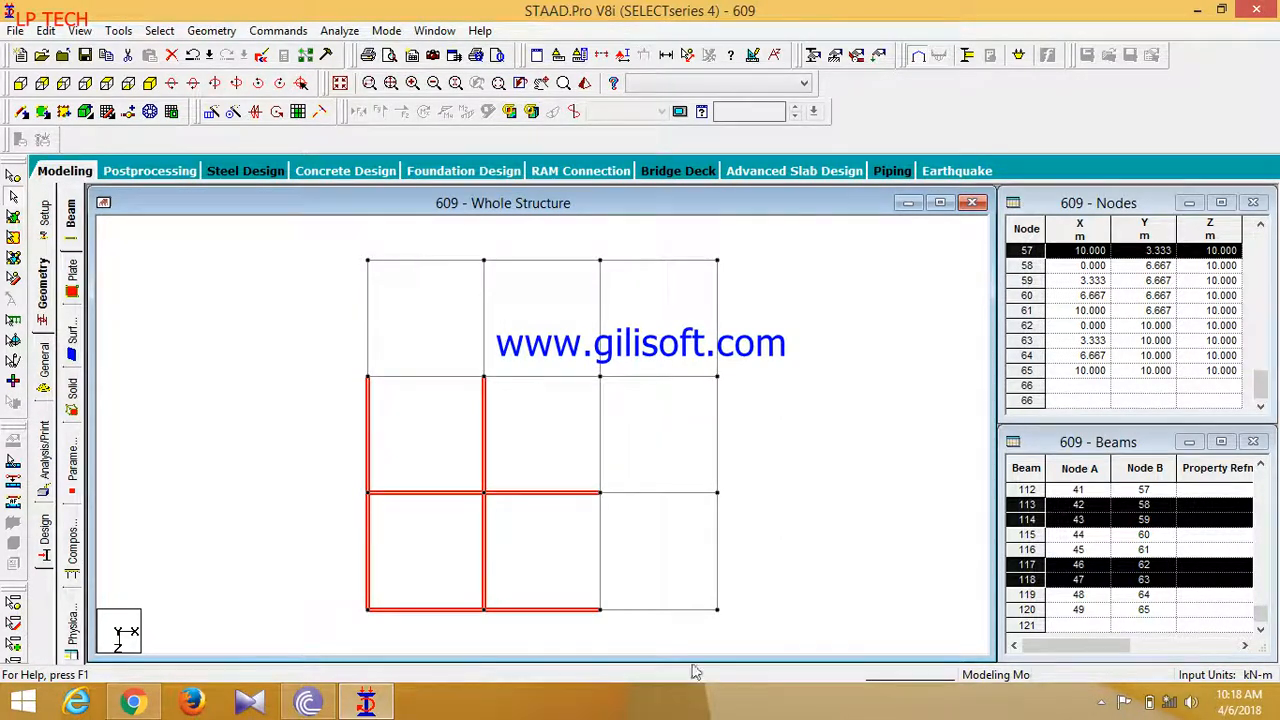
key(Delete)
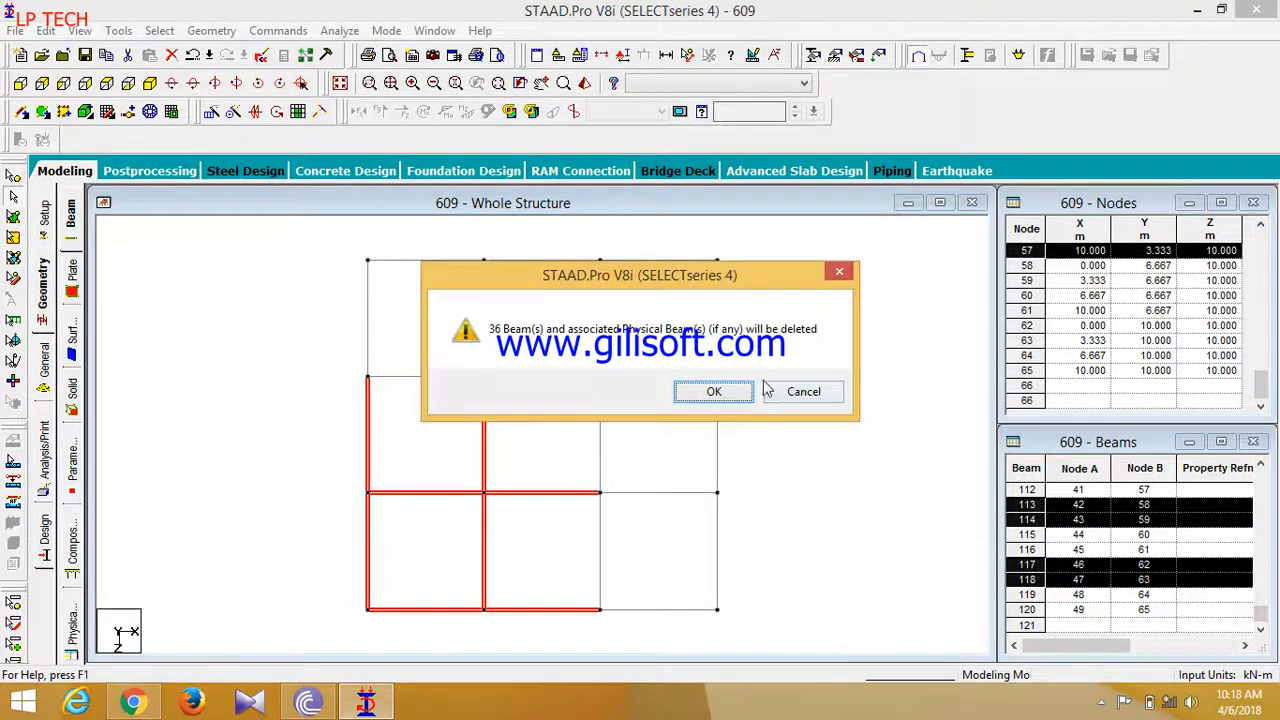
click(737, 392)
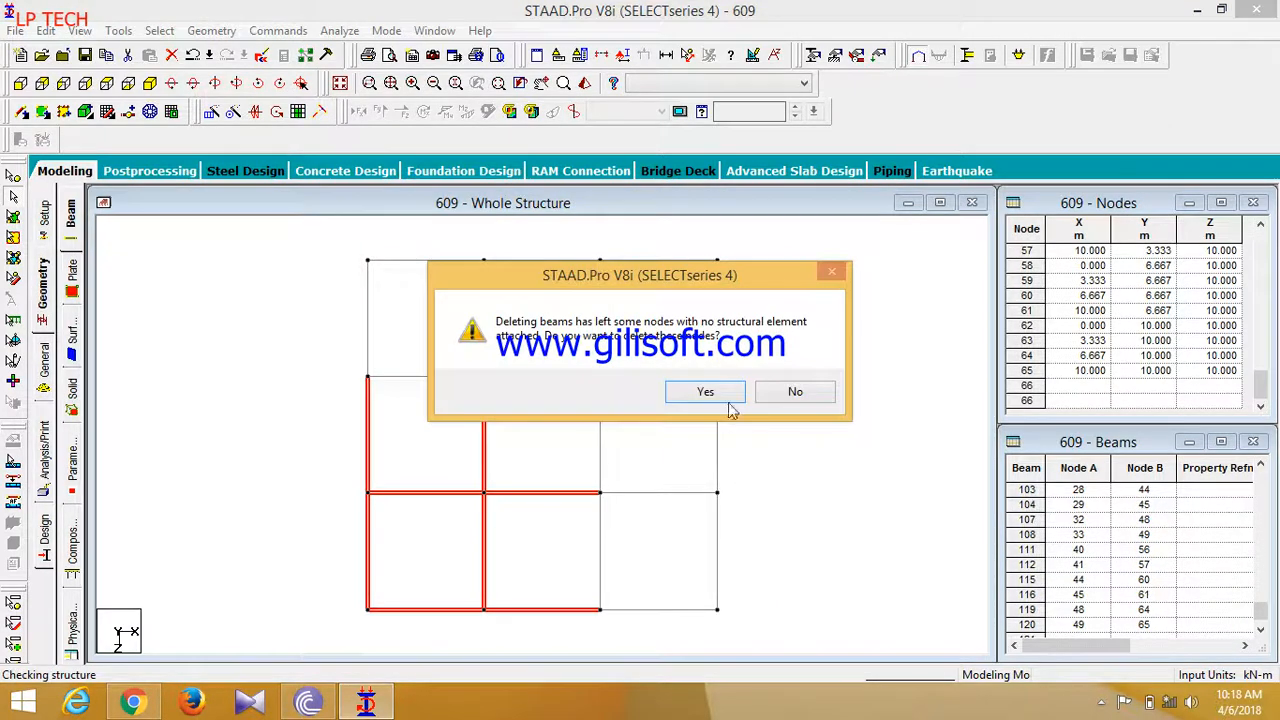
click(708, 392)
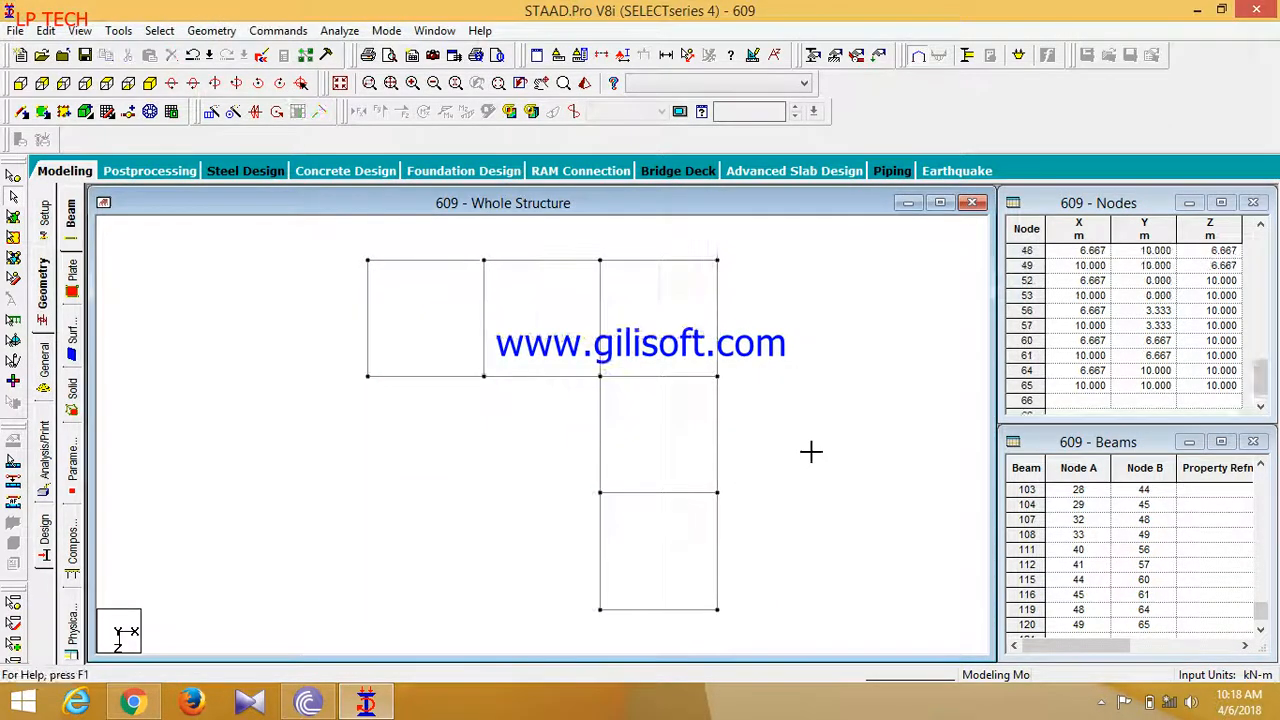
click(153, 85)
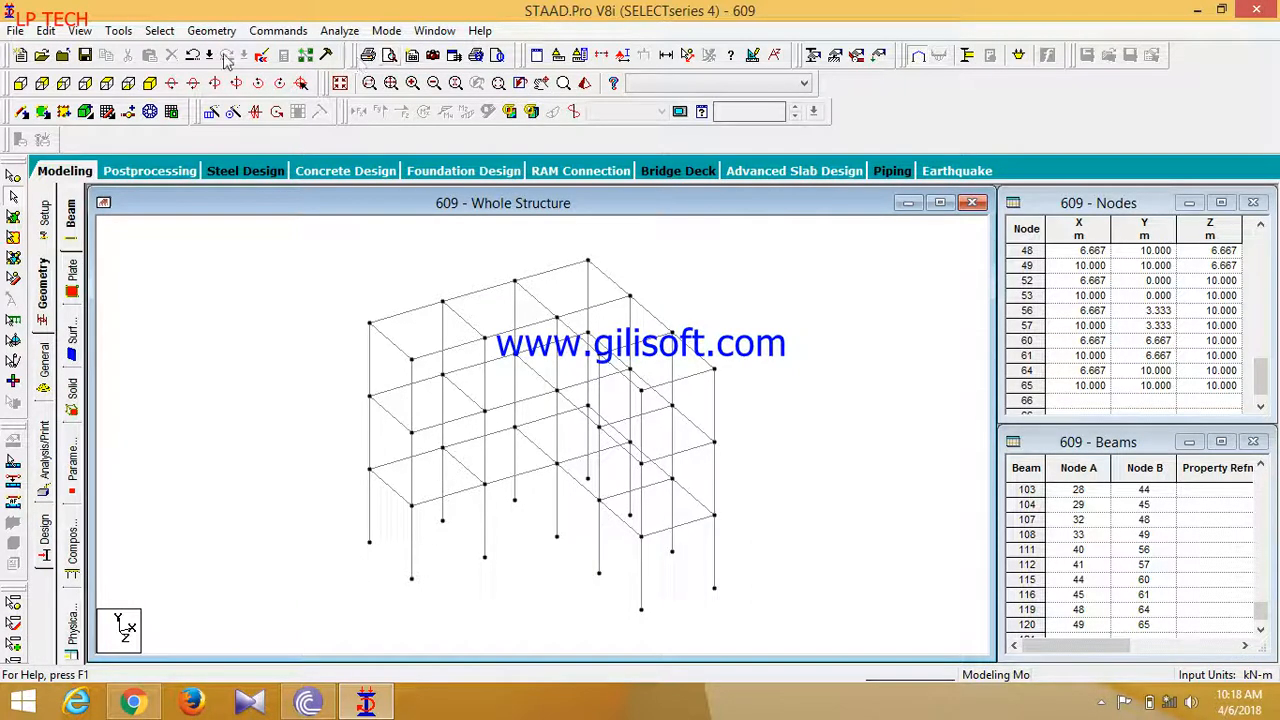
Repeat the whole L-shaped frame upward along global Y in 6 linked steps at 3 m spacing with Translational Repeat.
drag(829, 634, 276, 250)
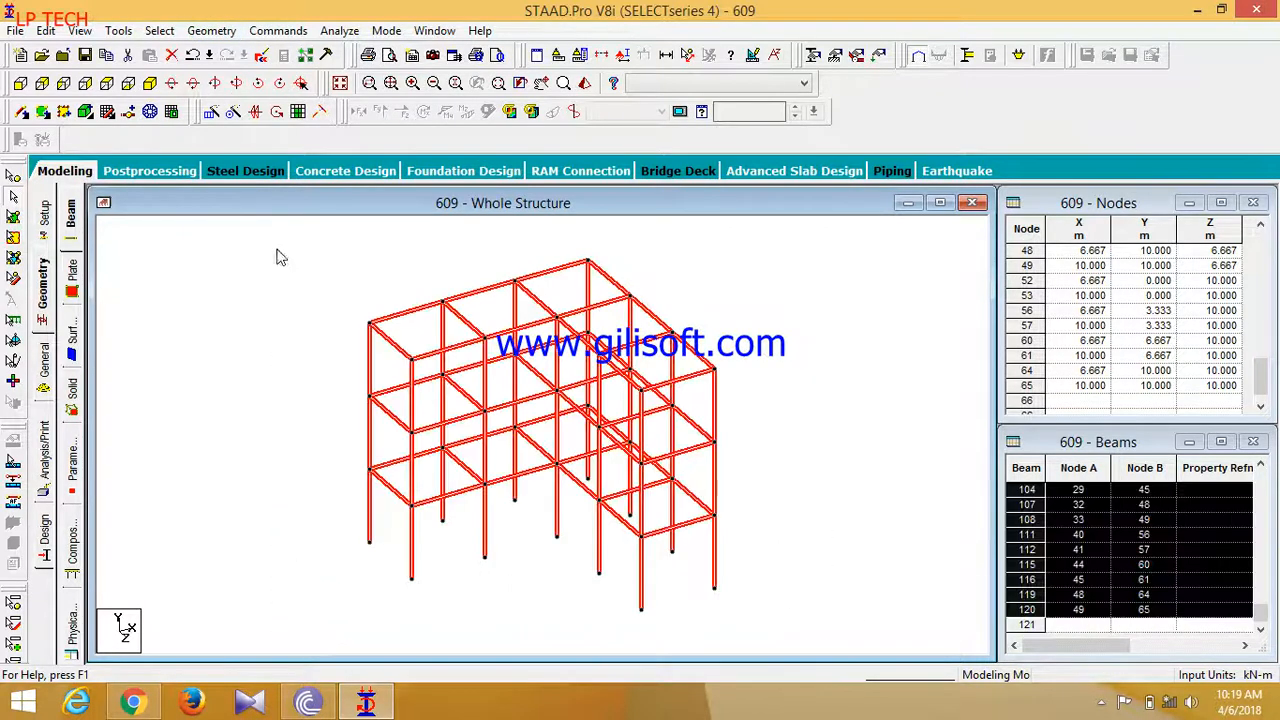
click(212, 30)
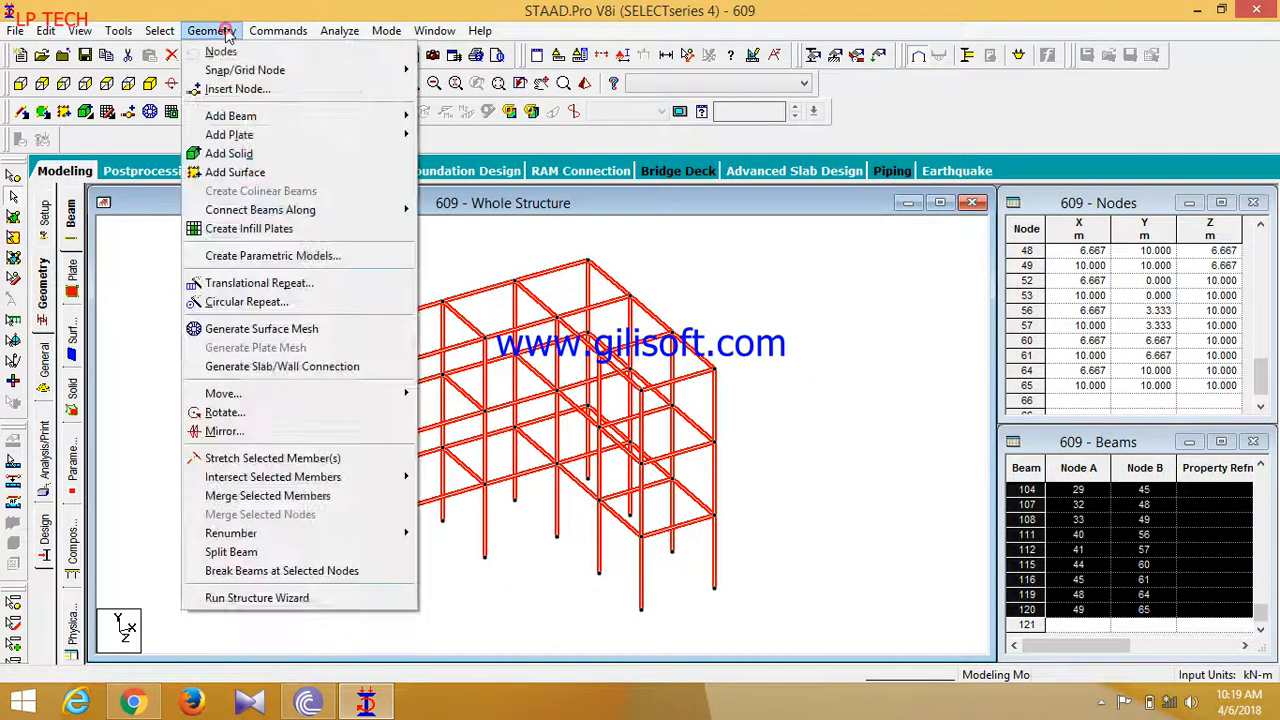
click(268, 285)
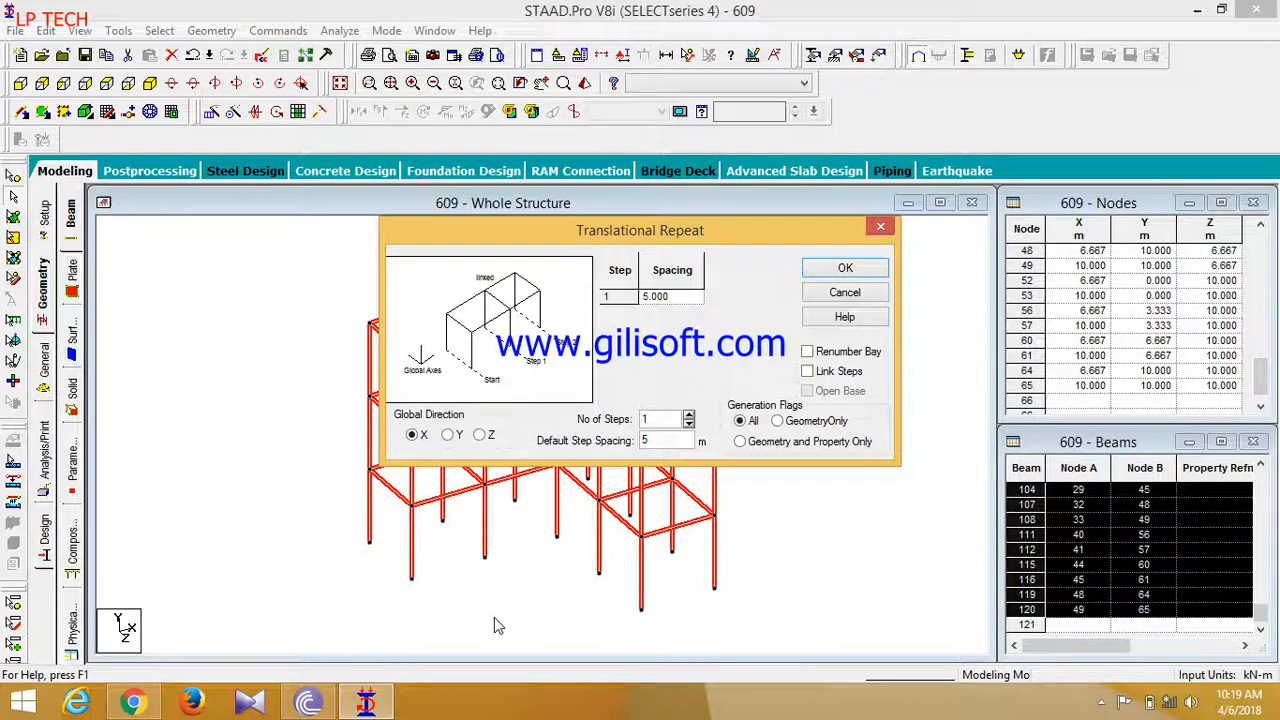
double_click(666, 421)
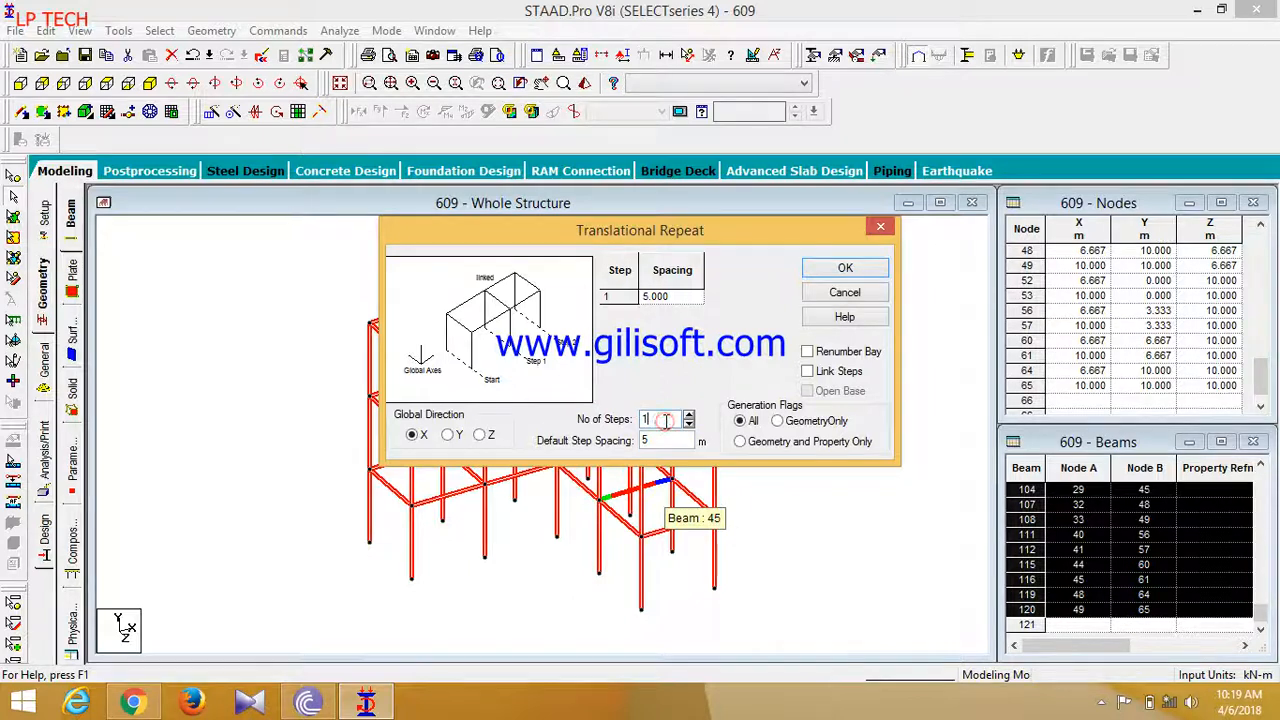
text(6)
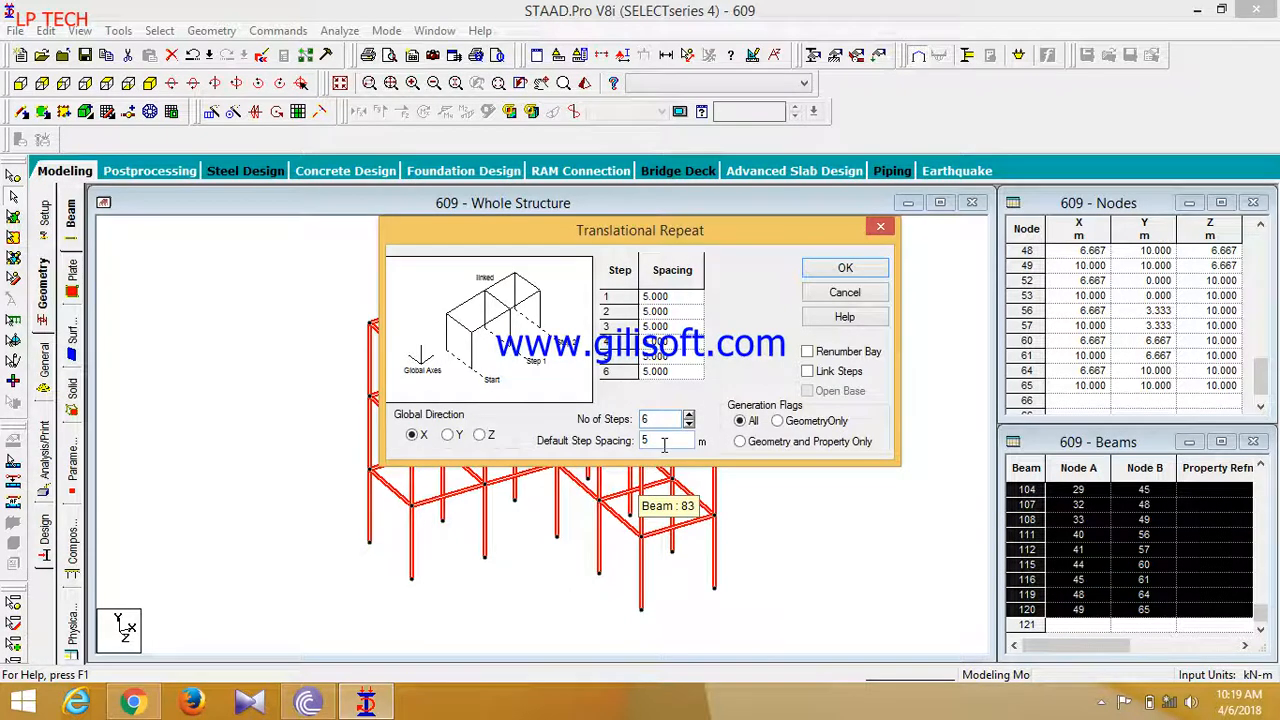
click(663, 446)
text(3)
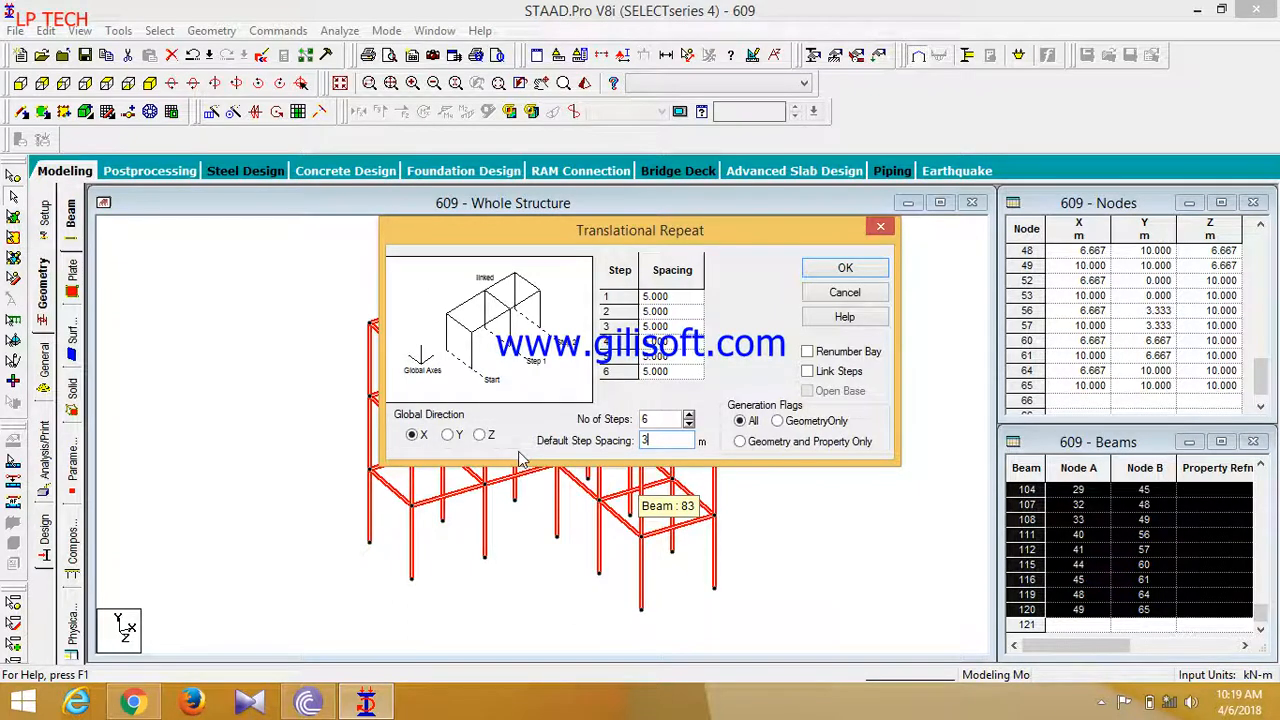
click(448, 434)
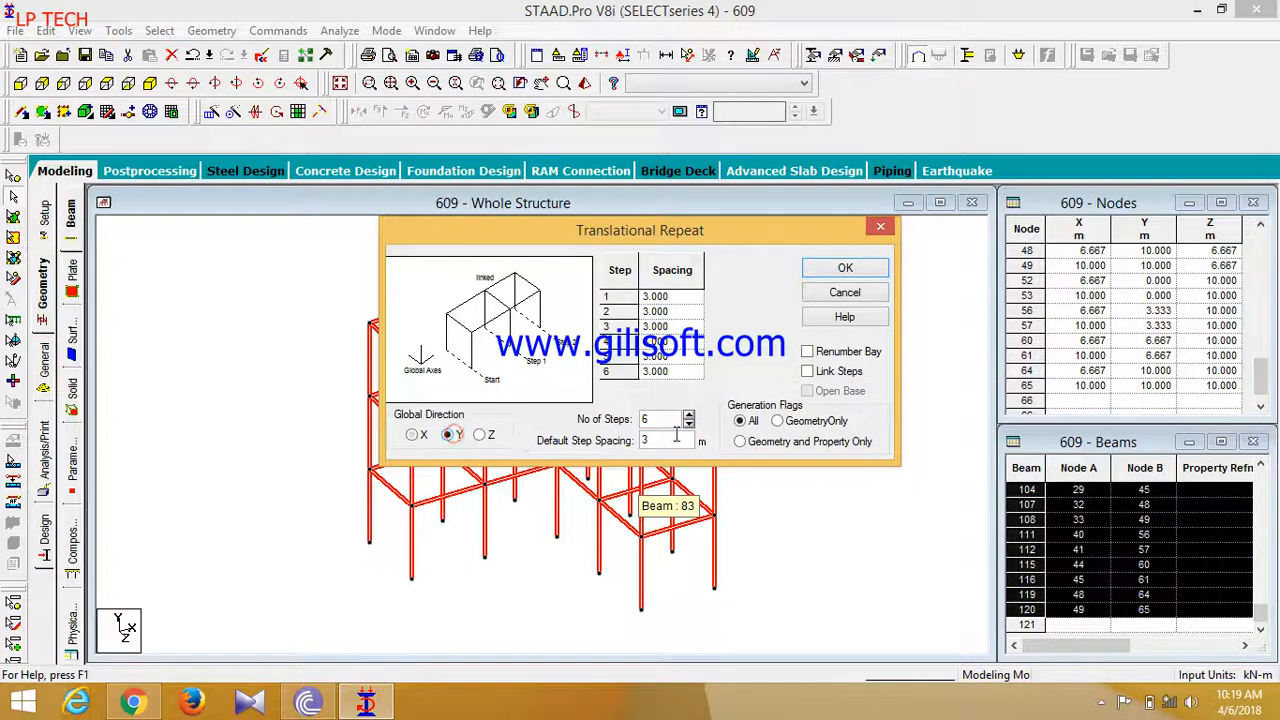
click(850, 272)
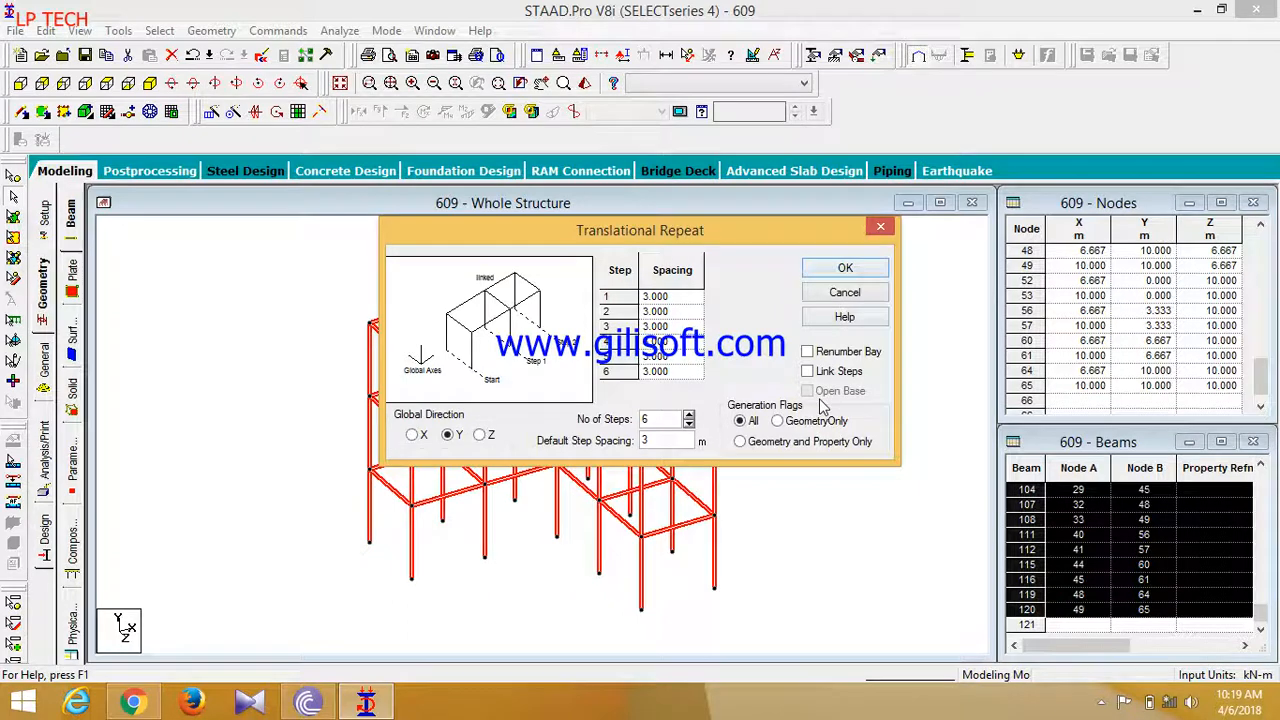
click(807, 371)
click(845, 268)
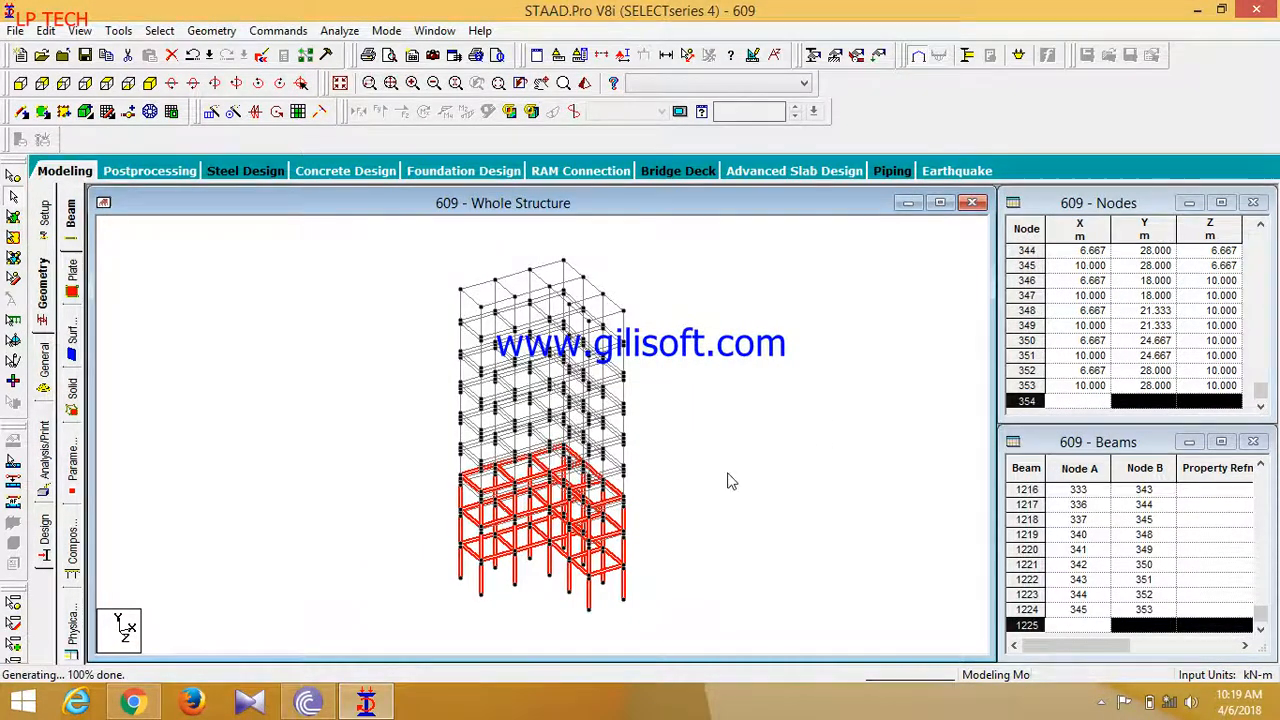
click(728, 481)
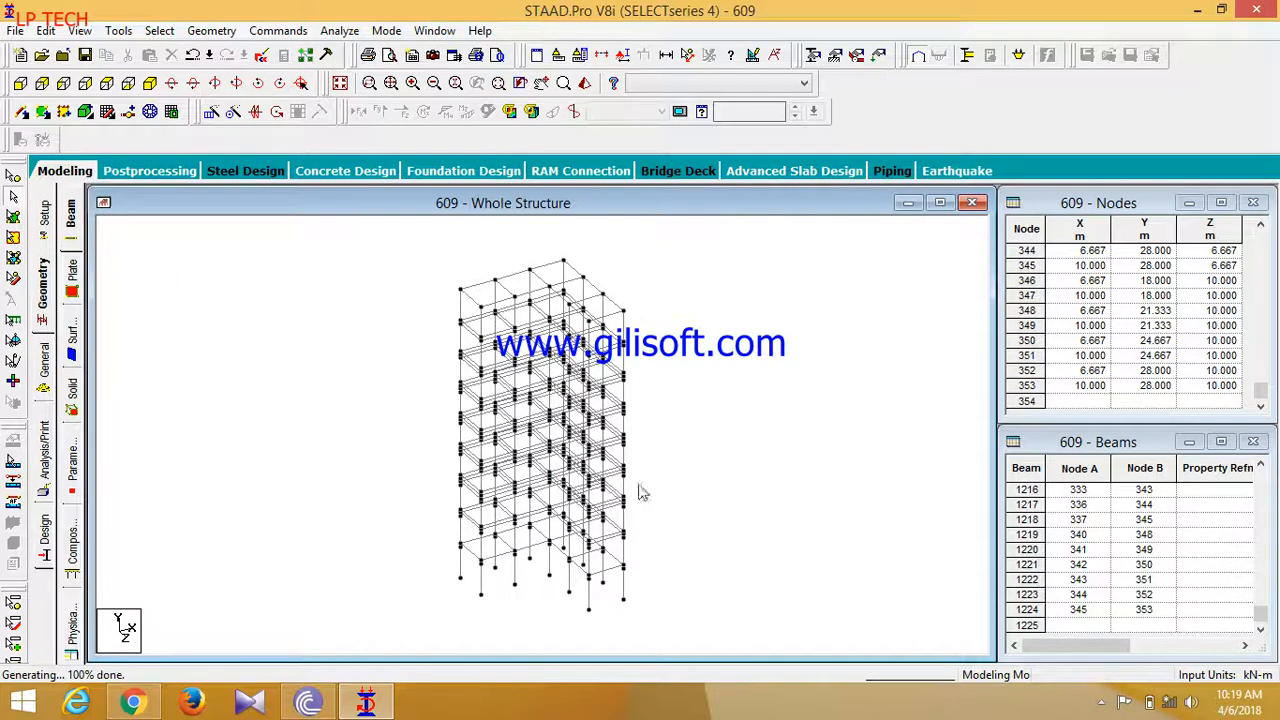
scroll(533, 527, up, 3)
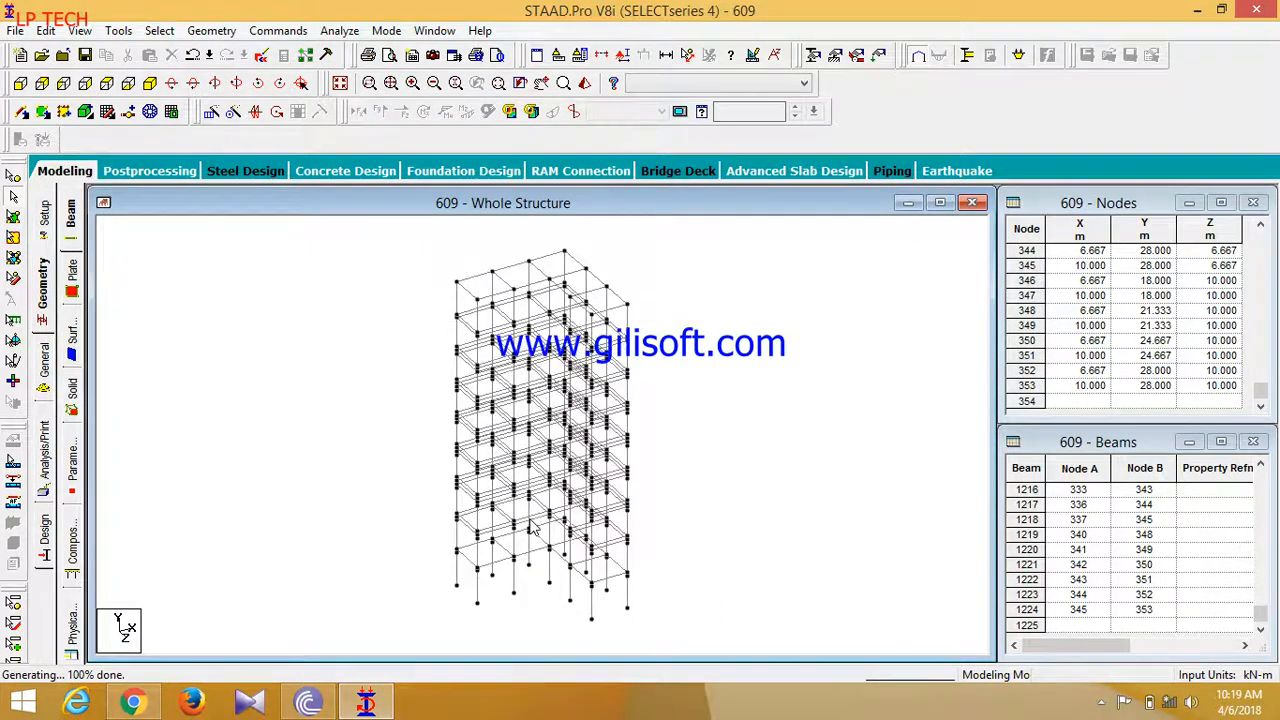
scroll(533, 527, down, 1)
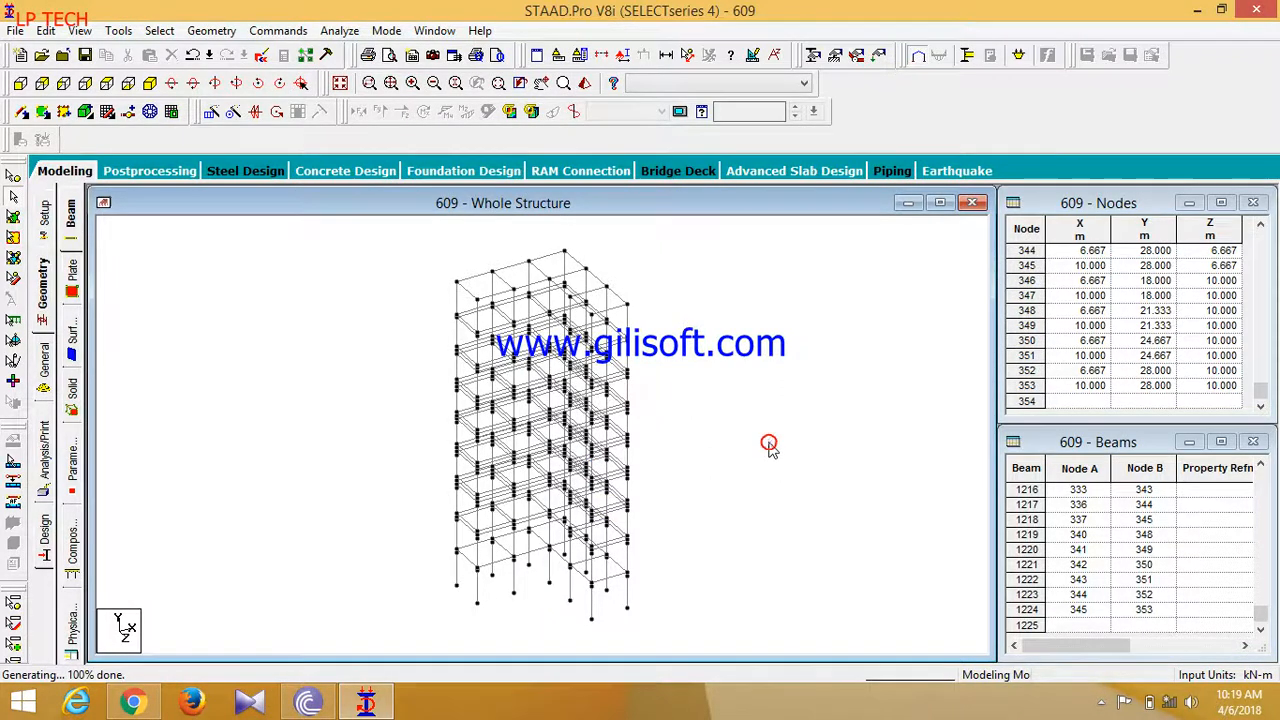
click(211, 31)
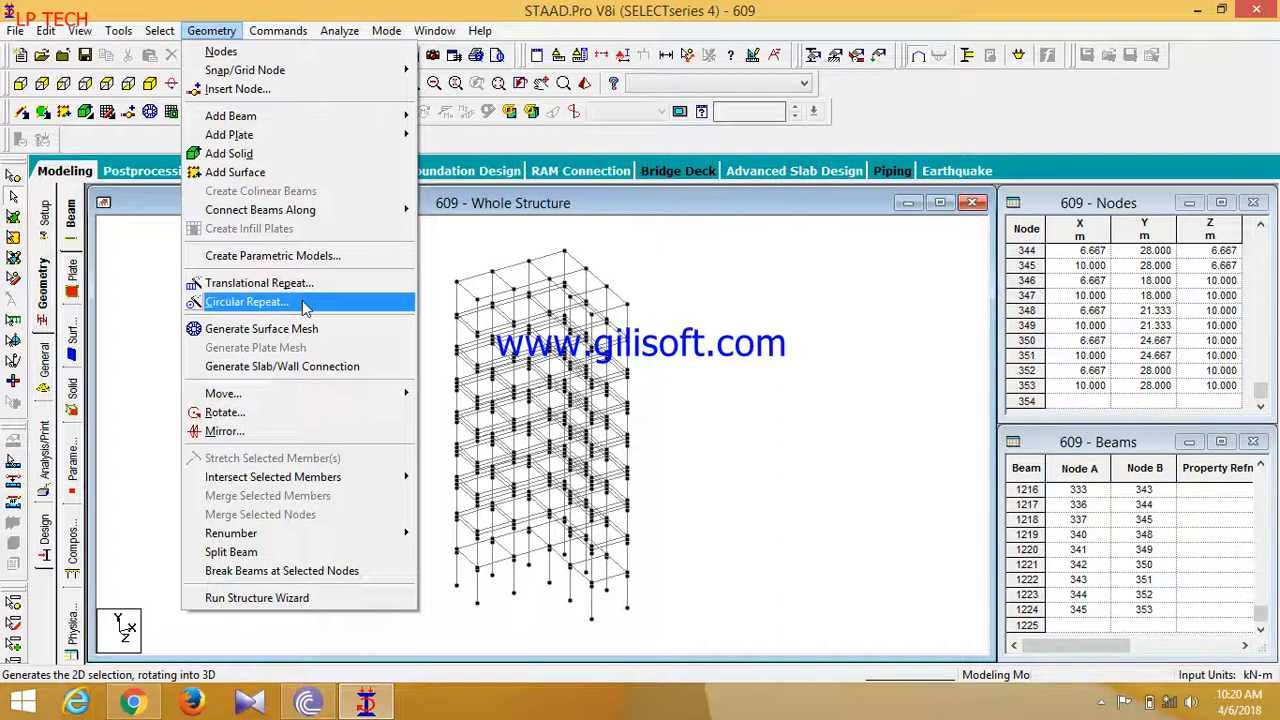
click(775, 364)
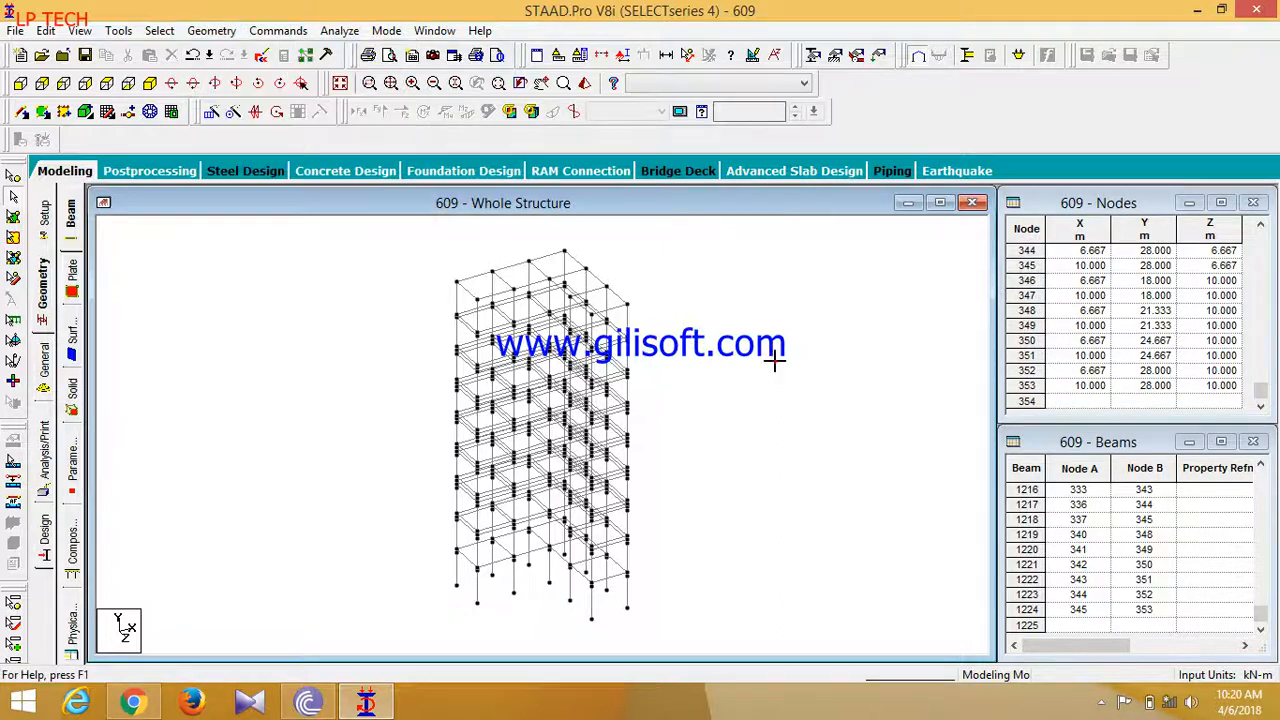
Define a rectangular concrete section with YD 0.2 m and ZD 0.3 m as a member property.
click(45, 366)
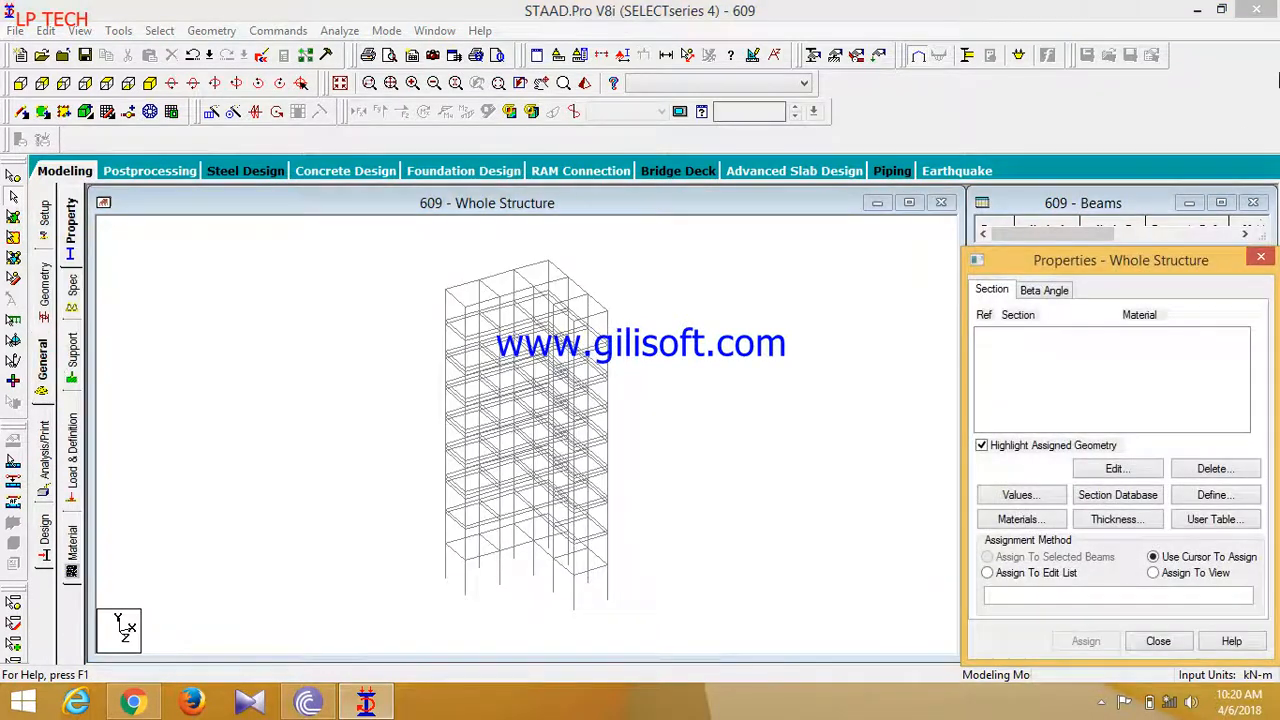
click(1213, 494)
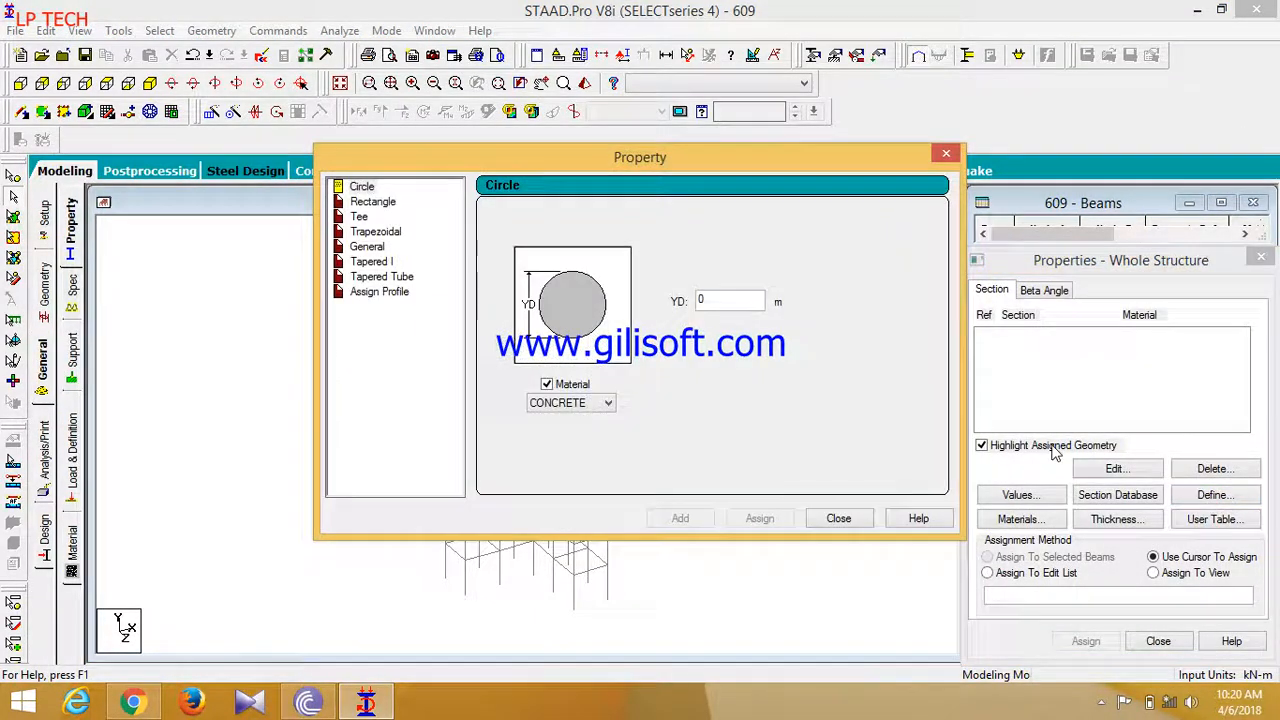
click(388, 203)
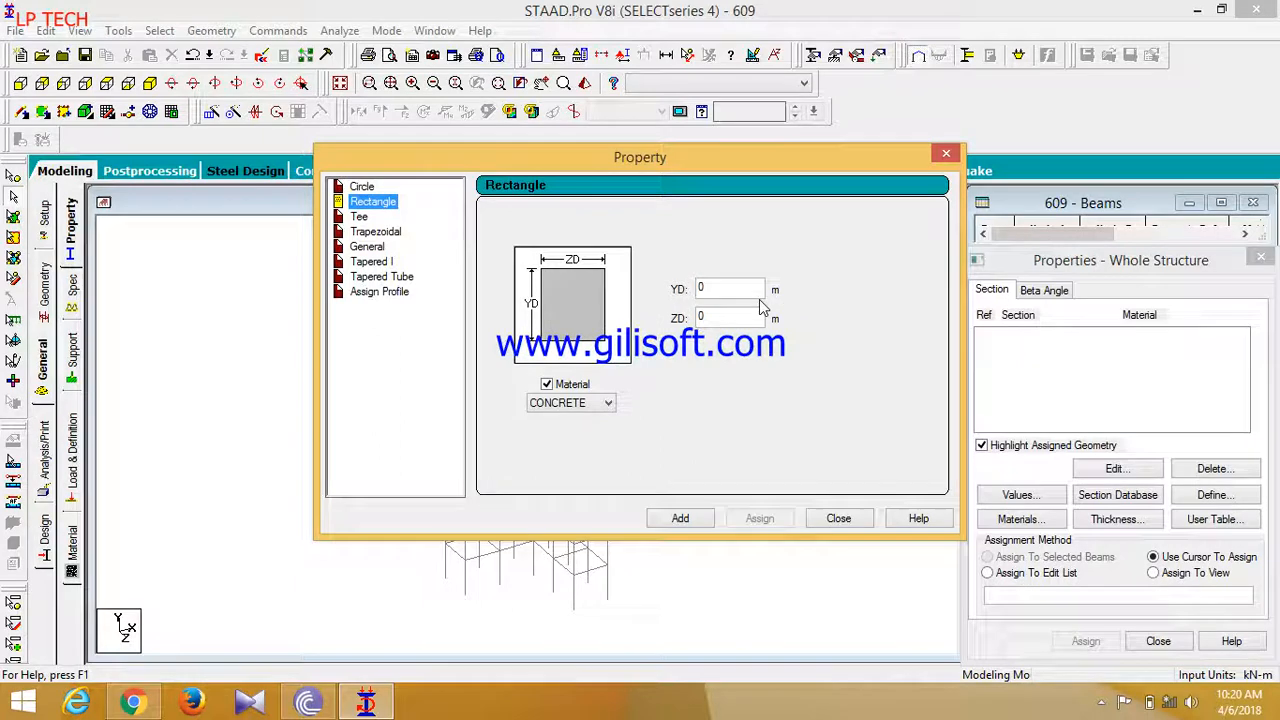
click(743, 292)
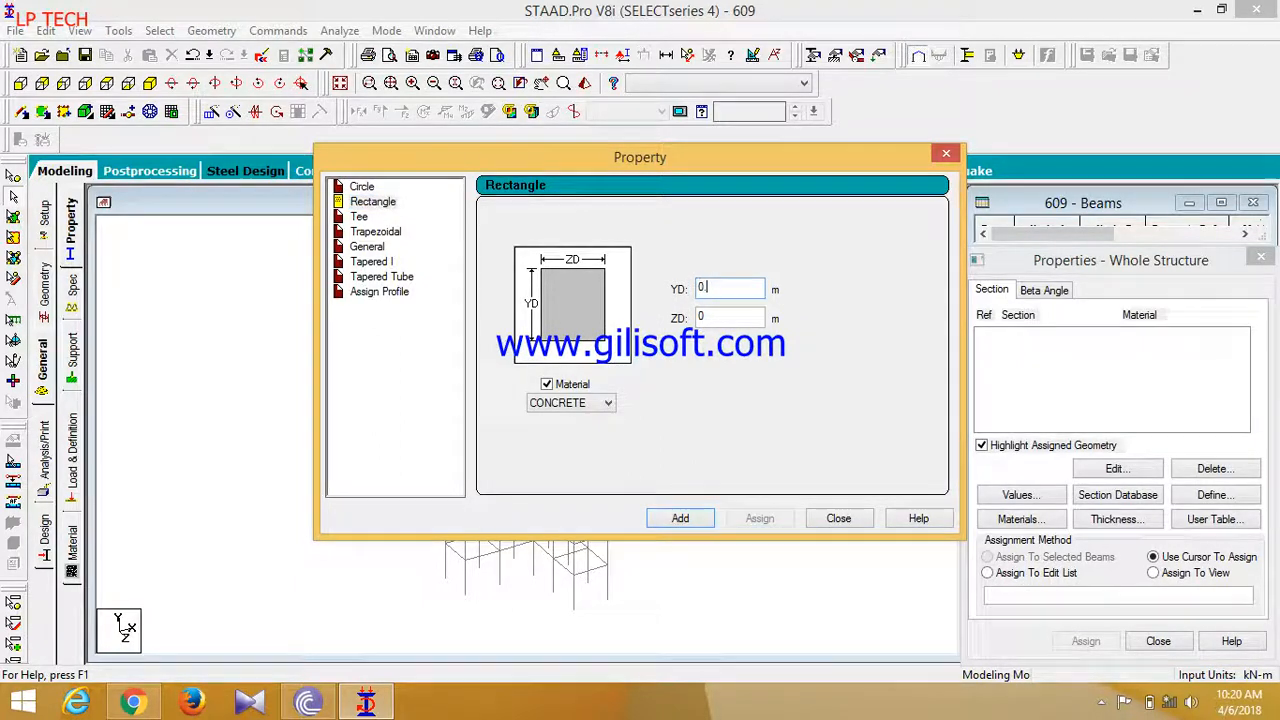
text(.2)
text(.3)
click(683, 517)
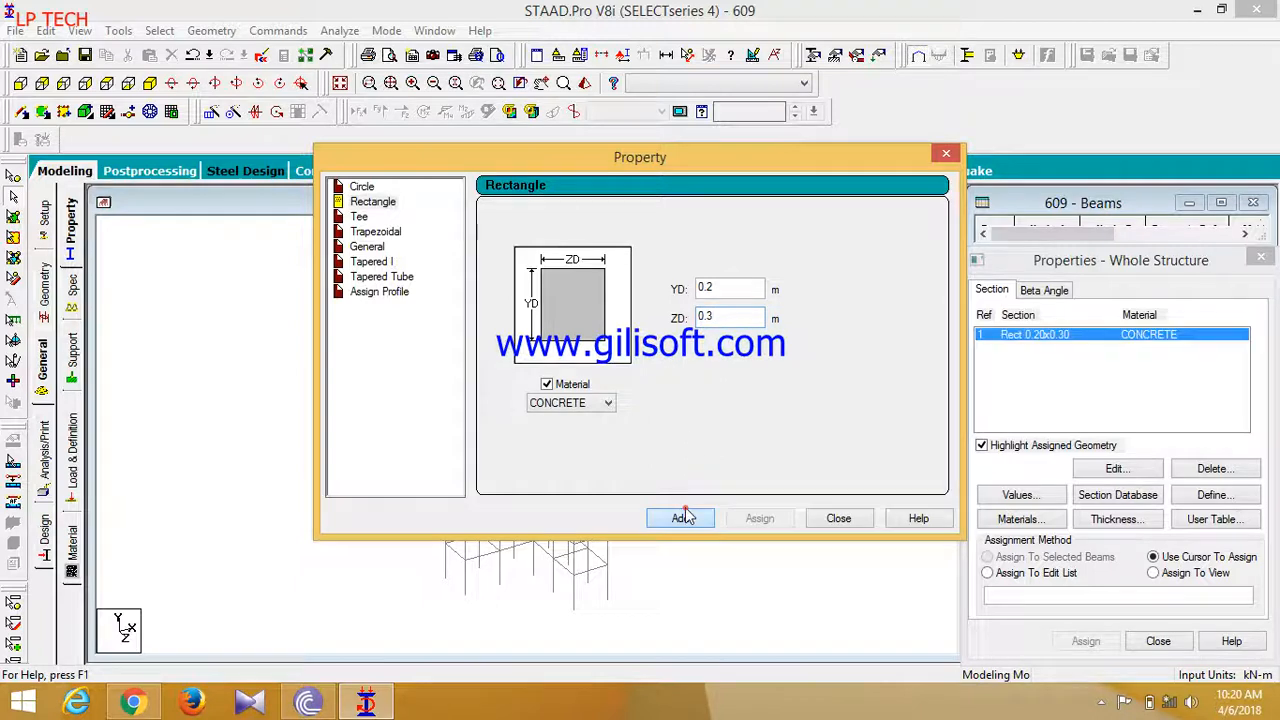
click(836, 518)
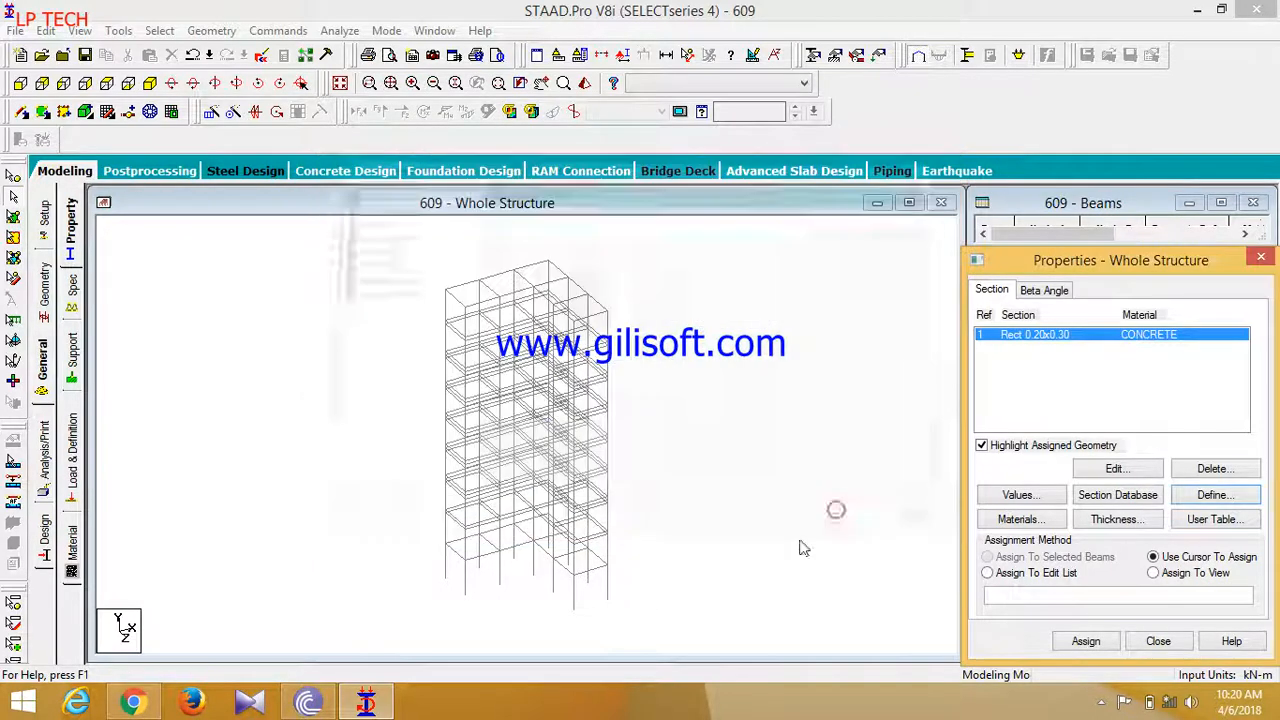
Assign the 0.20 x 0.30 m rectangular concrete section to all members in the view.
click(1153, 573)
click(1103, 642)
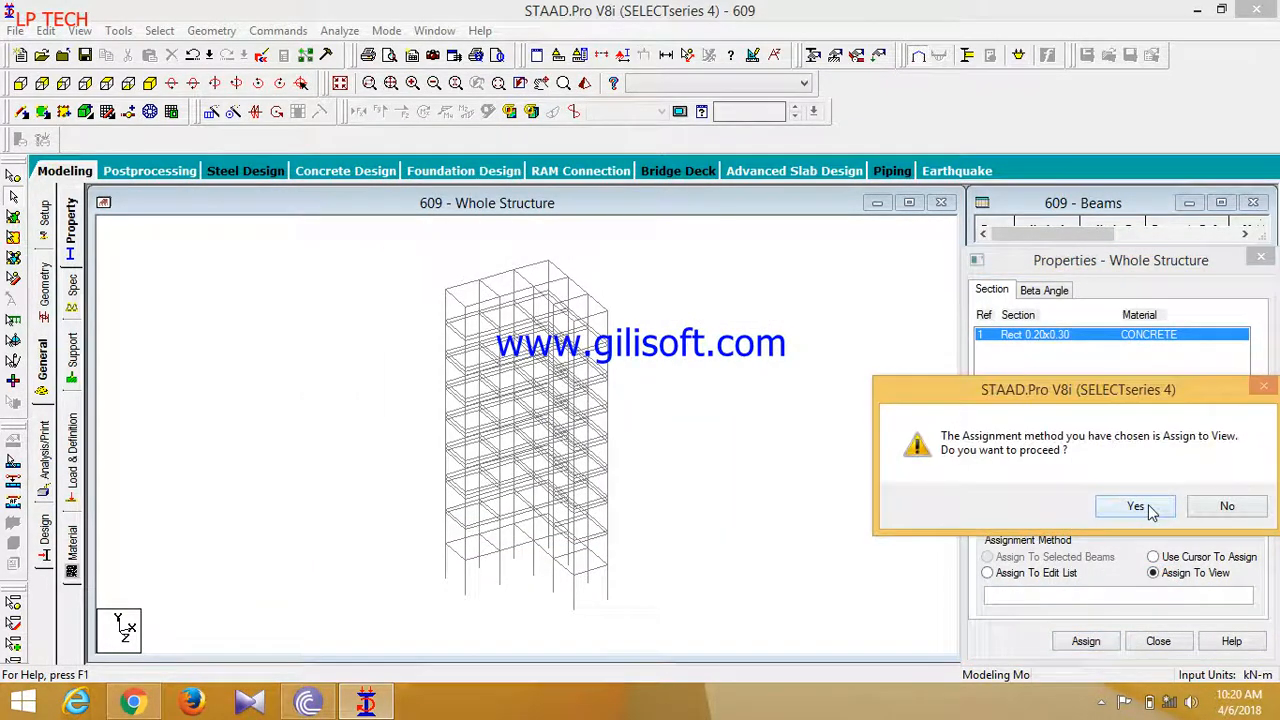
click(1148, 508)
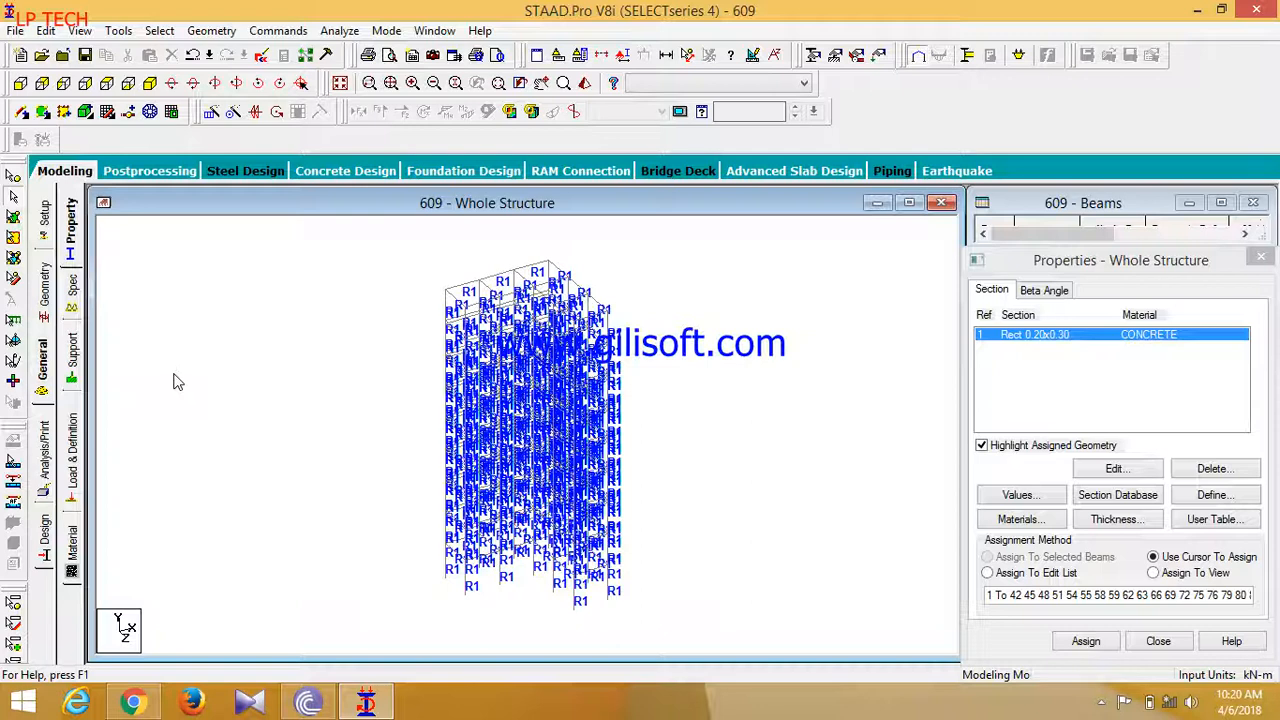
Create a fixed support definition for the structure.
click(72, 360)
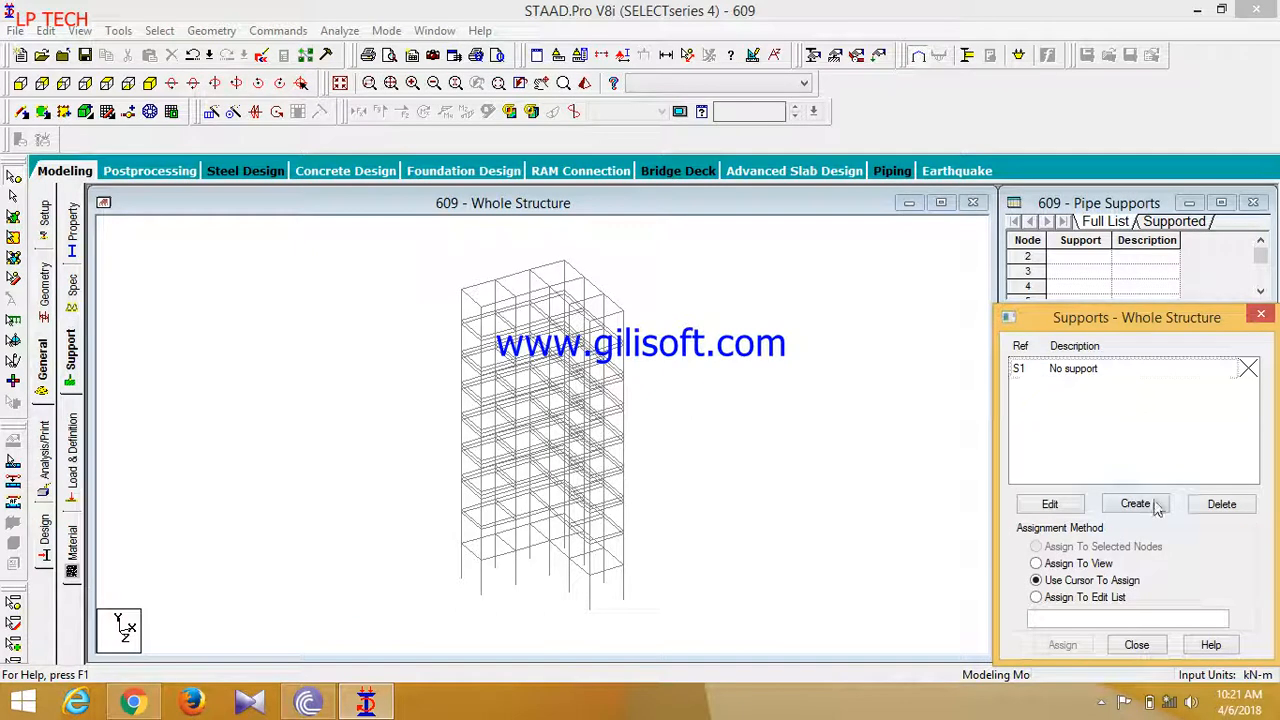
click(1140, 503)
click(1008, 662)
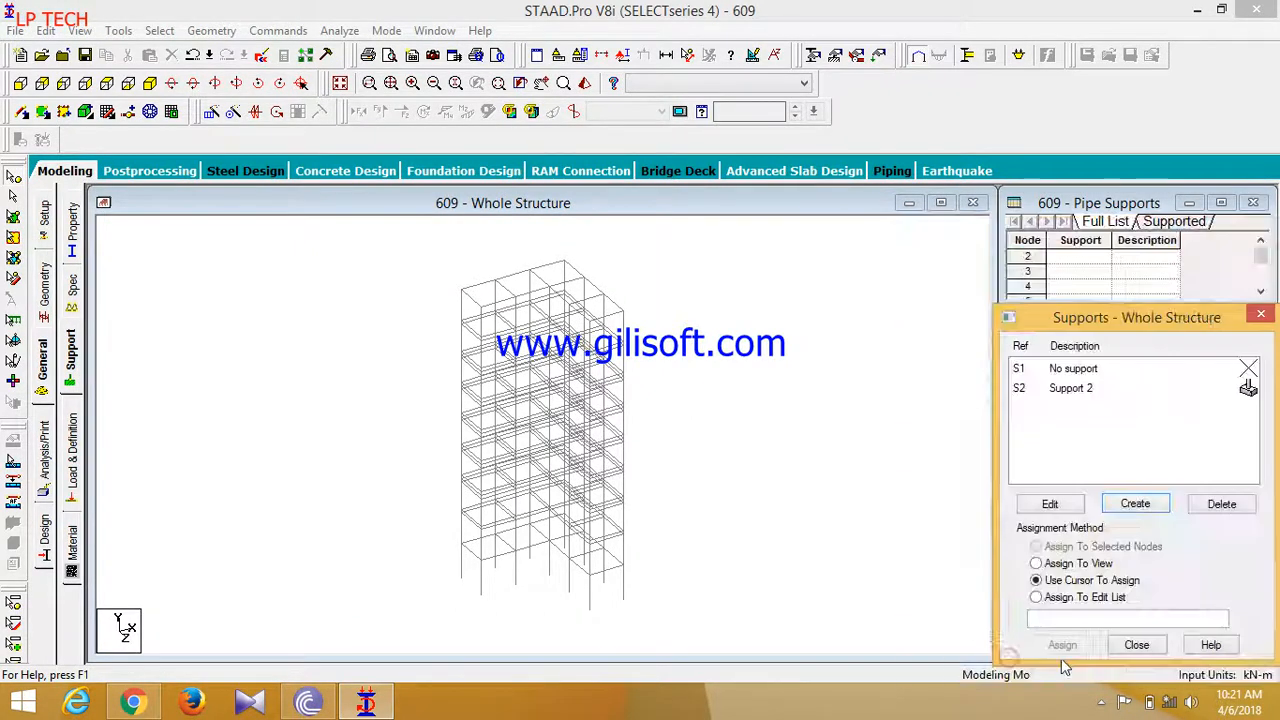
Assign the fixed support to all column base nodes and return to the isometric view.
click(1065, 390)
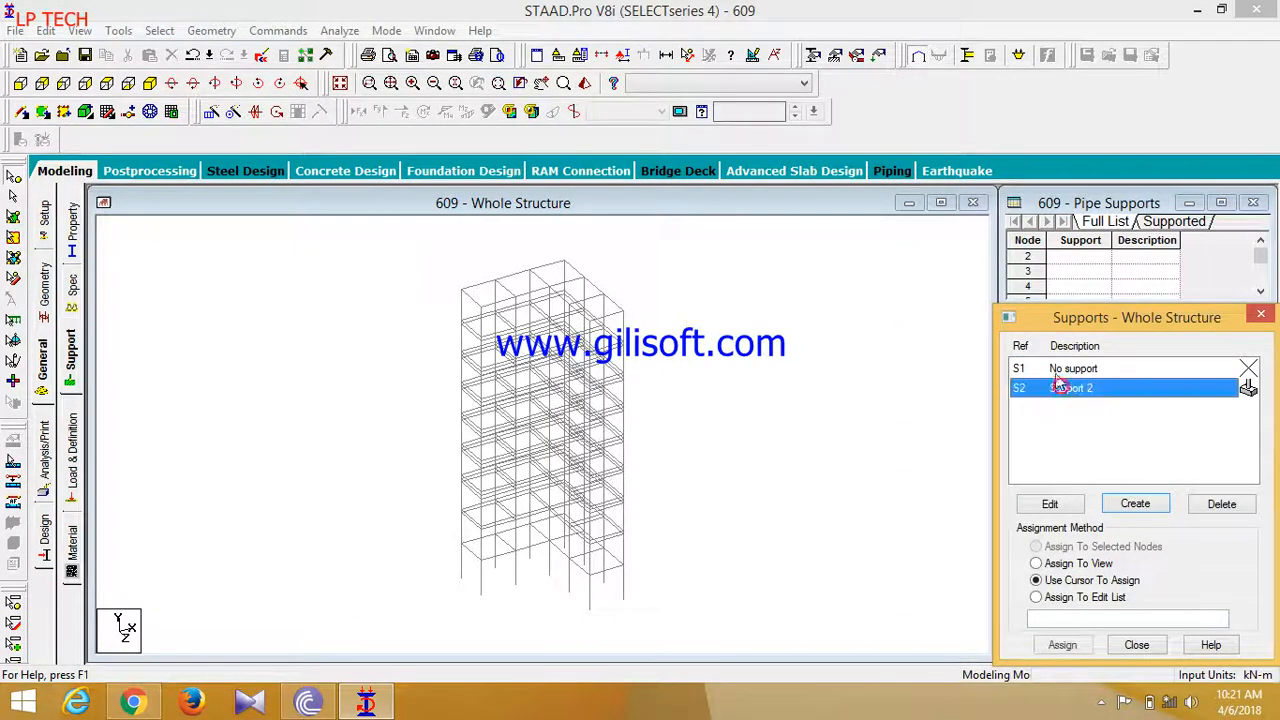
click(20, 83)
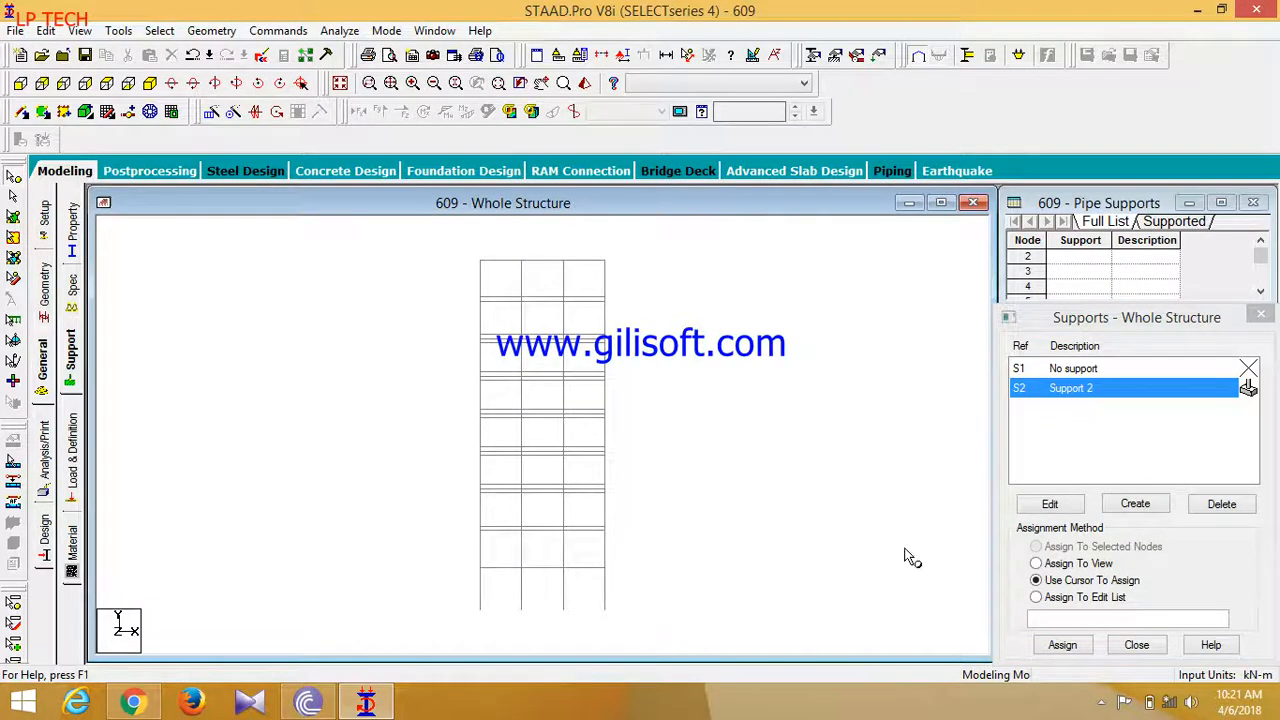
drag(618, 622, 429, 594)
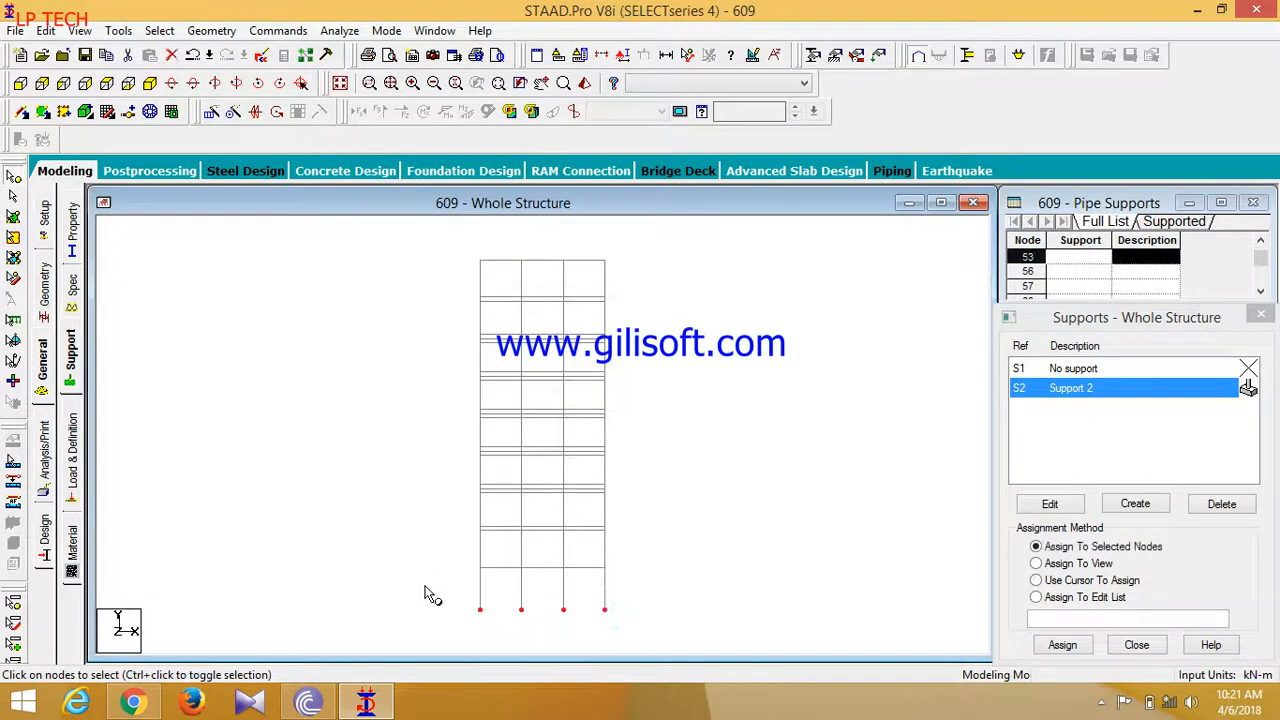
click(1078, 650)
click(1135, 531)
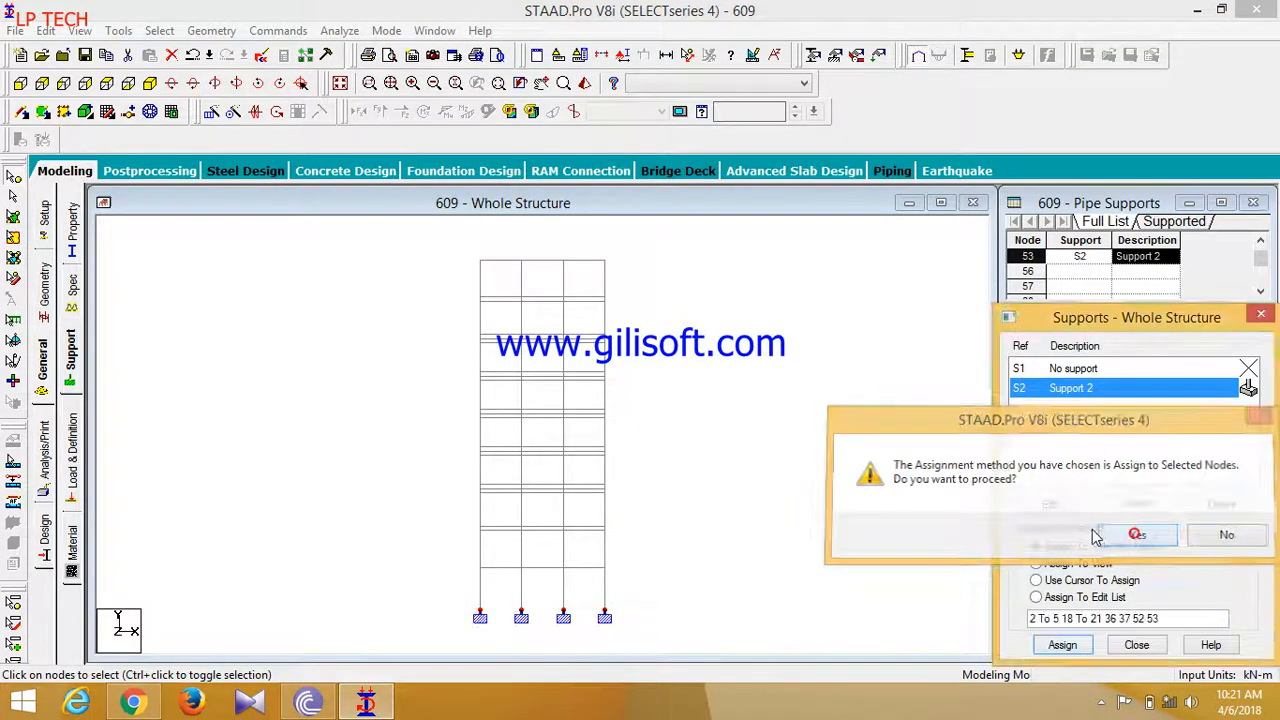
click(917, 507)
click(150, 83)
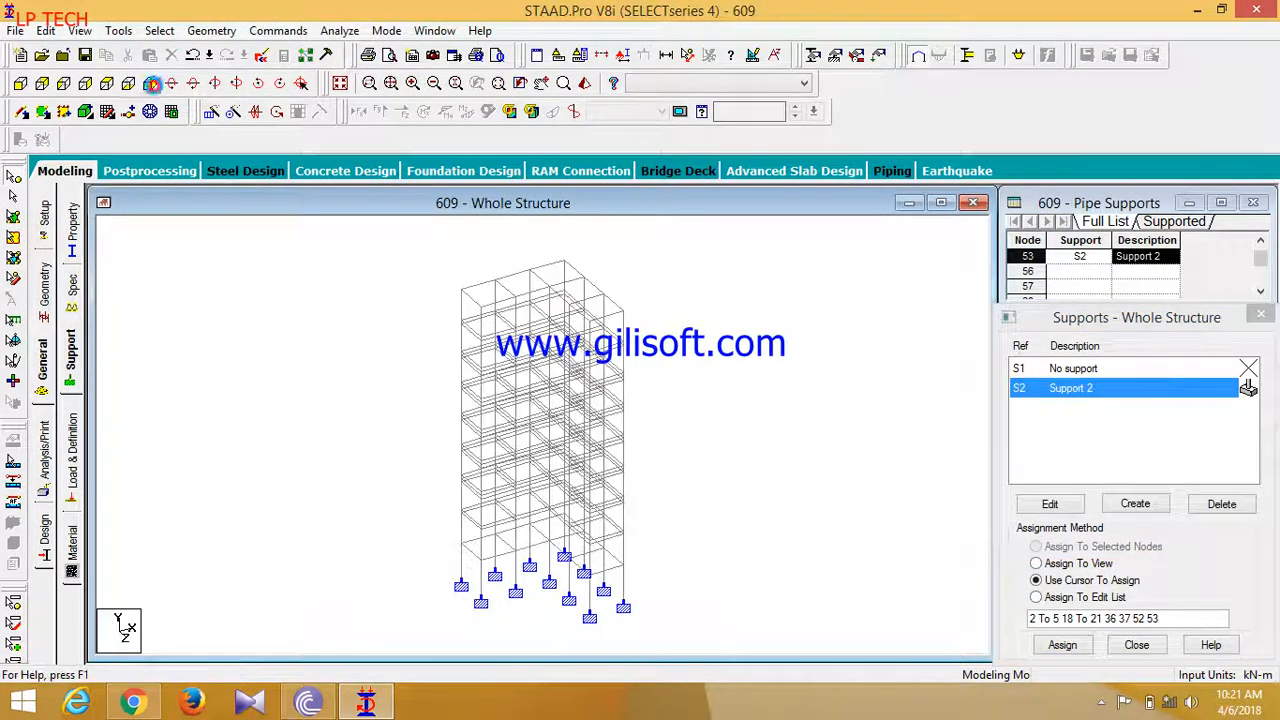
click(222, 256)
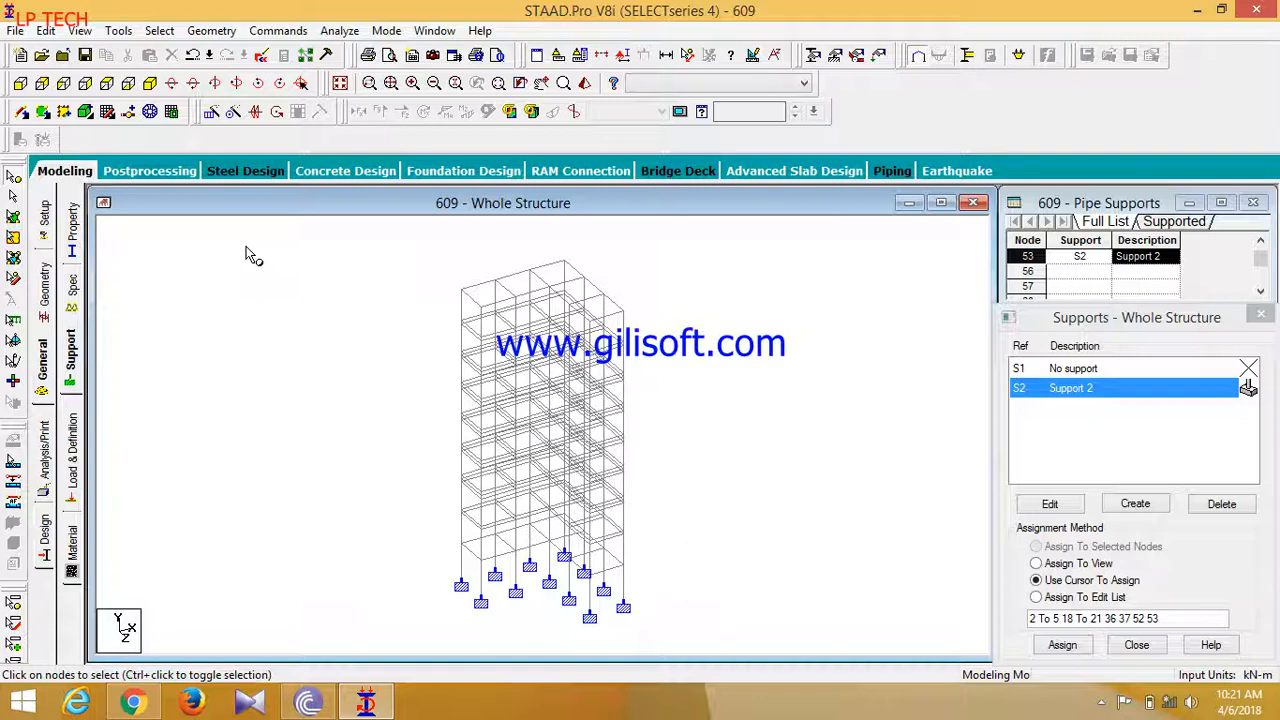
Show the structure in plan view and set its 3D sections display to Sections Outline in the structure diagram settings.
click(129, 90)
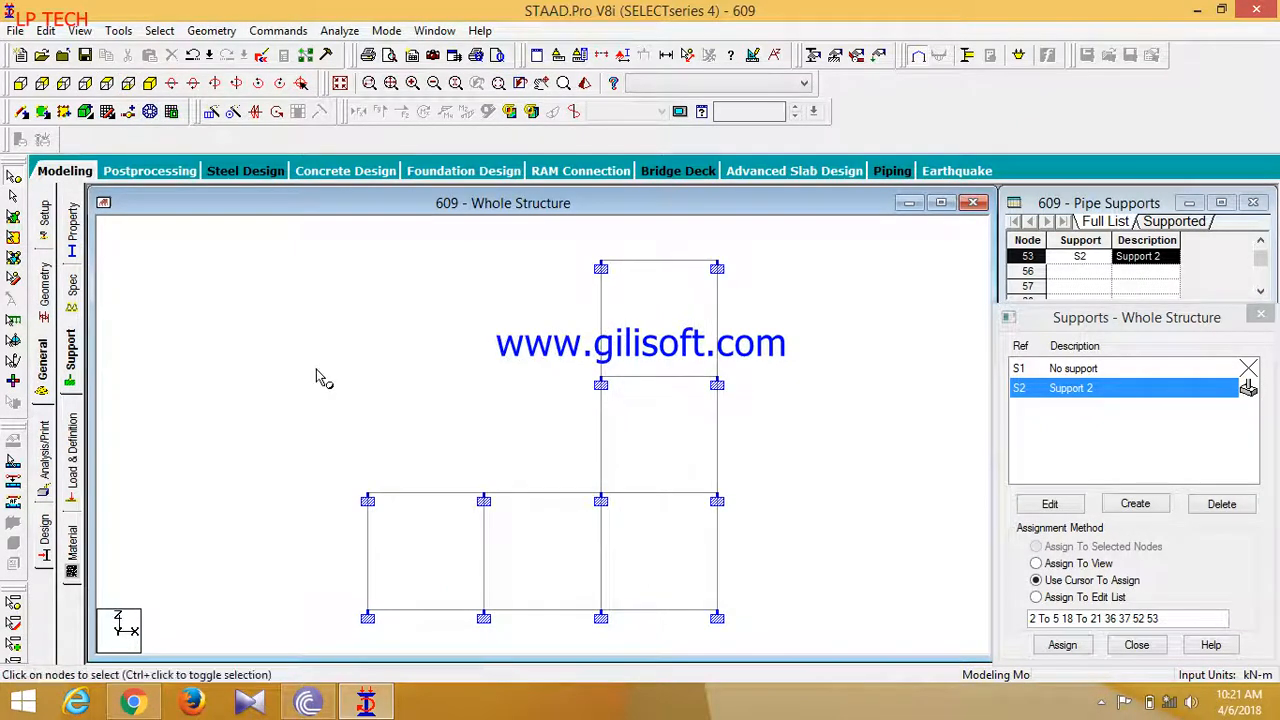
right_click(352, 335)
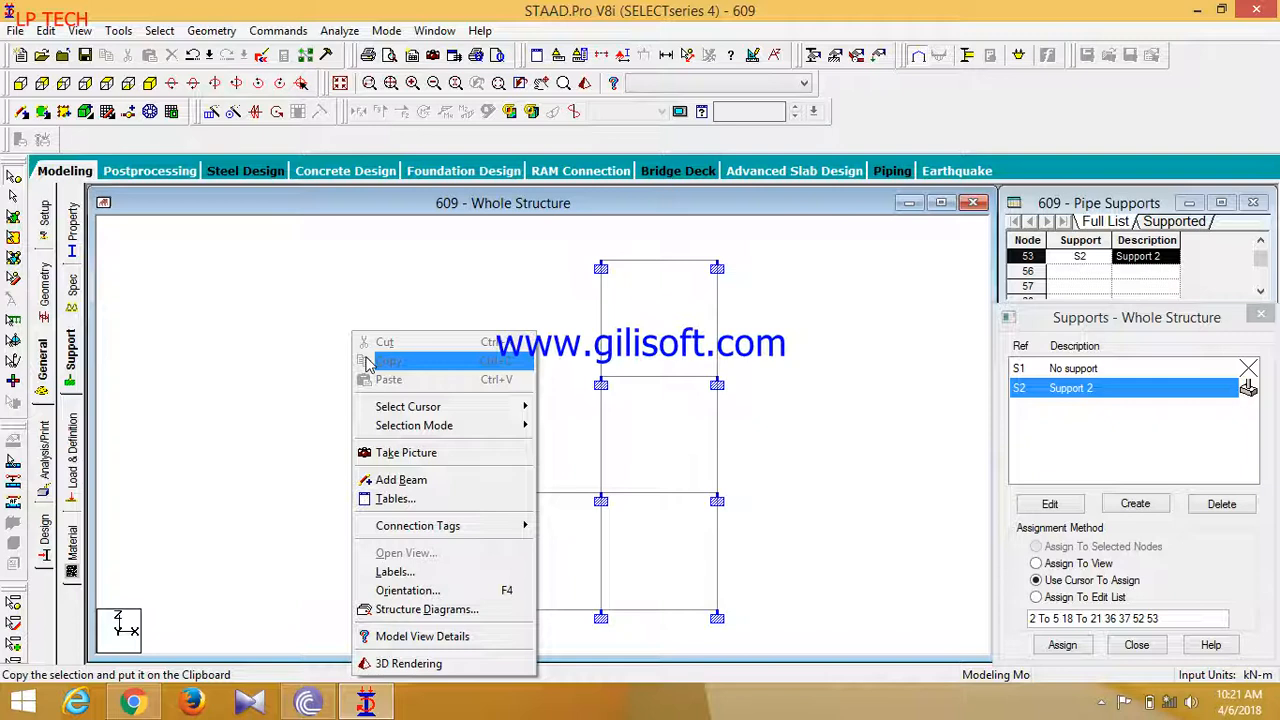
mouse_move(390, 533)
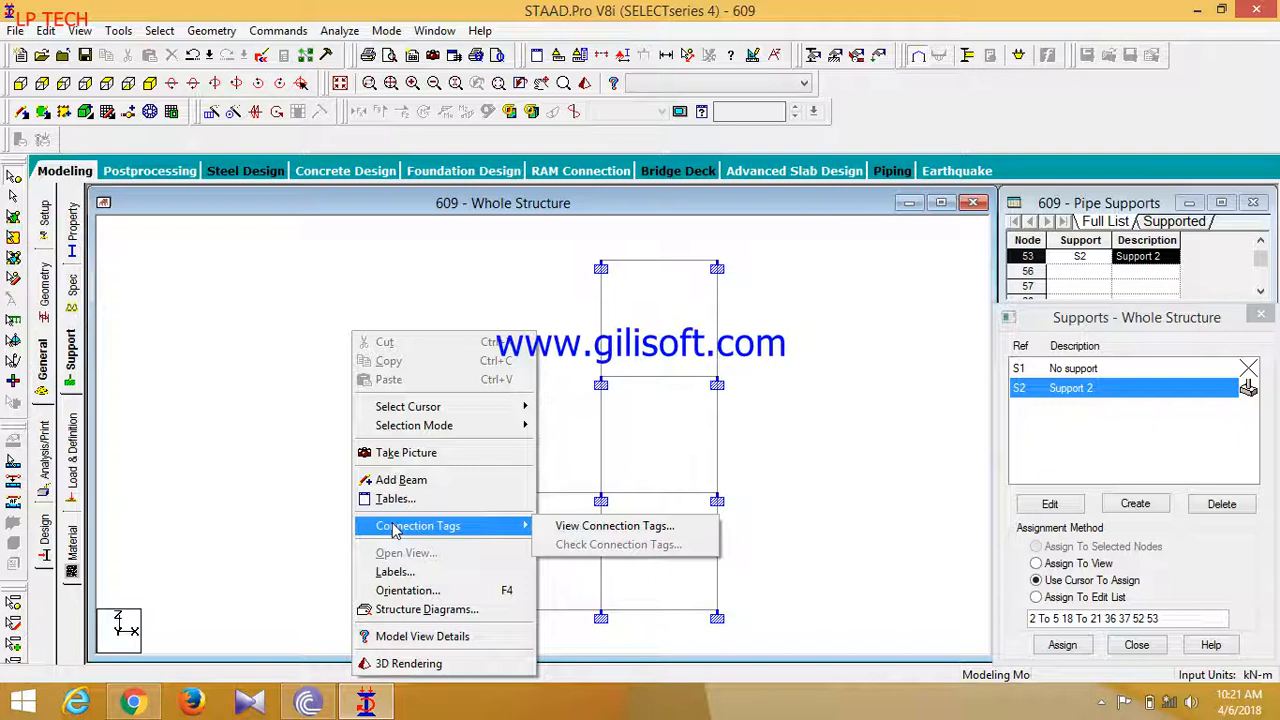
click(425, 609)
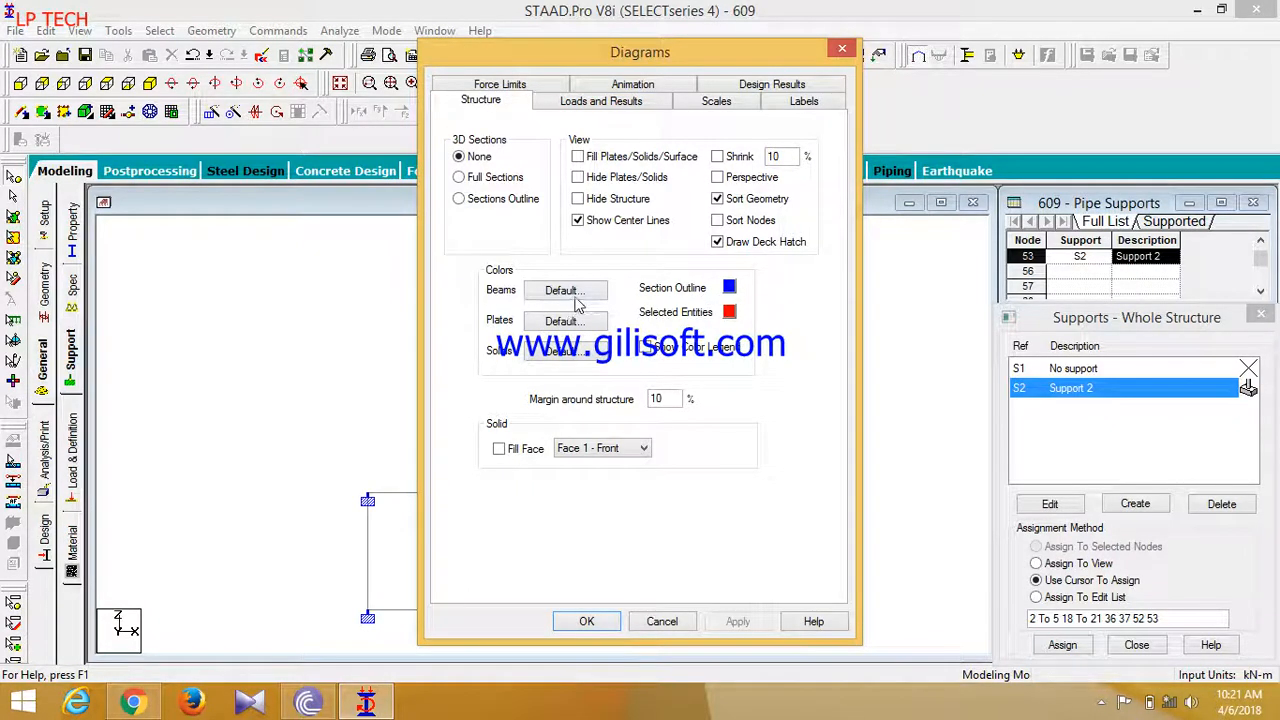
click(600, 100)
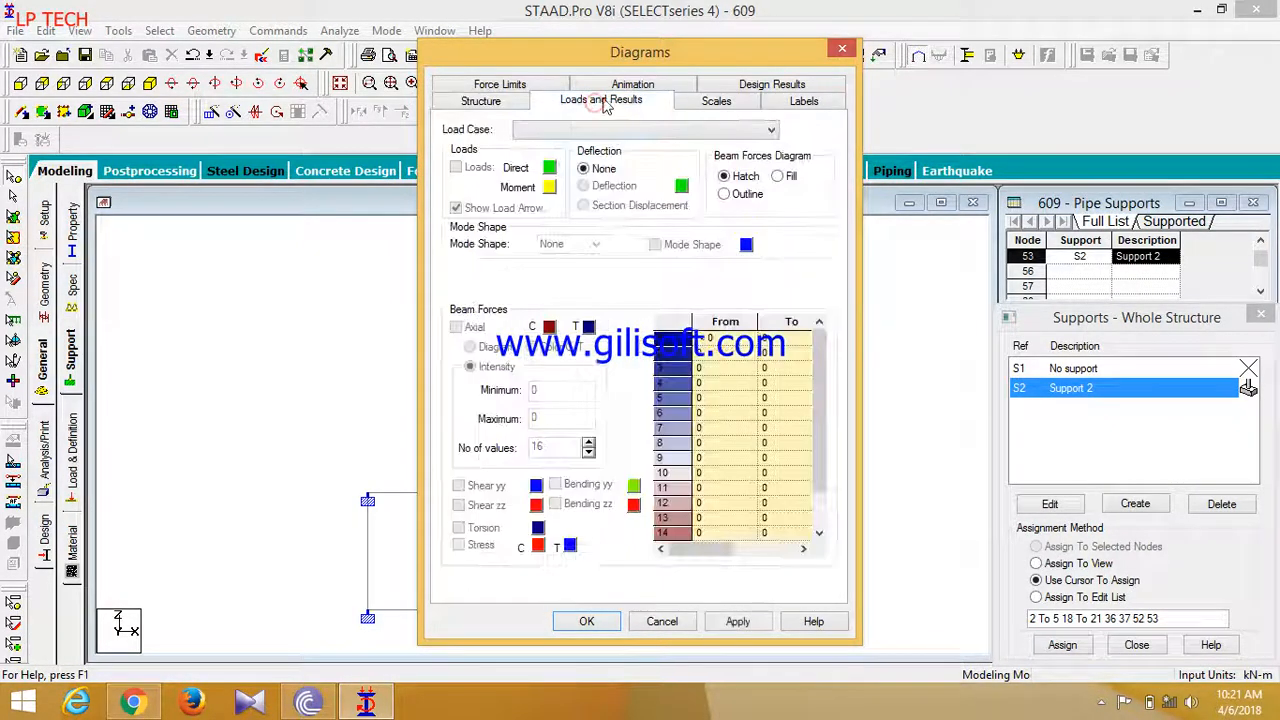
click(630, 86)
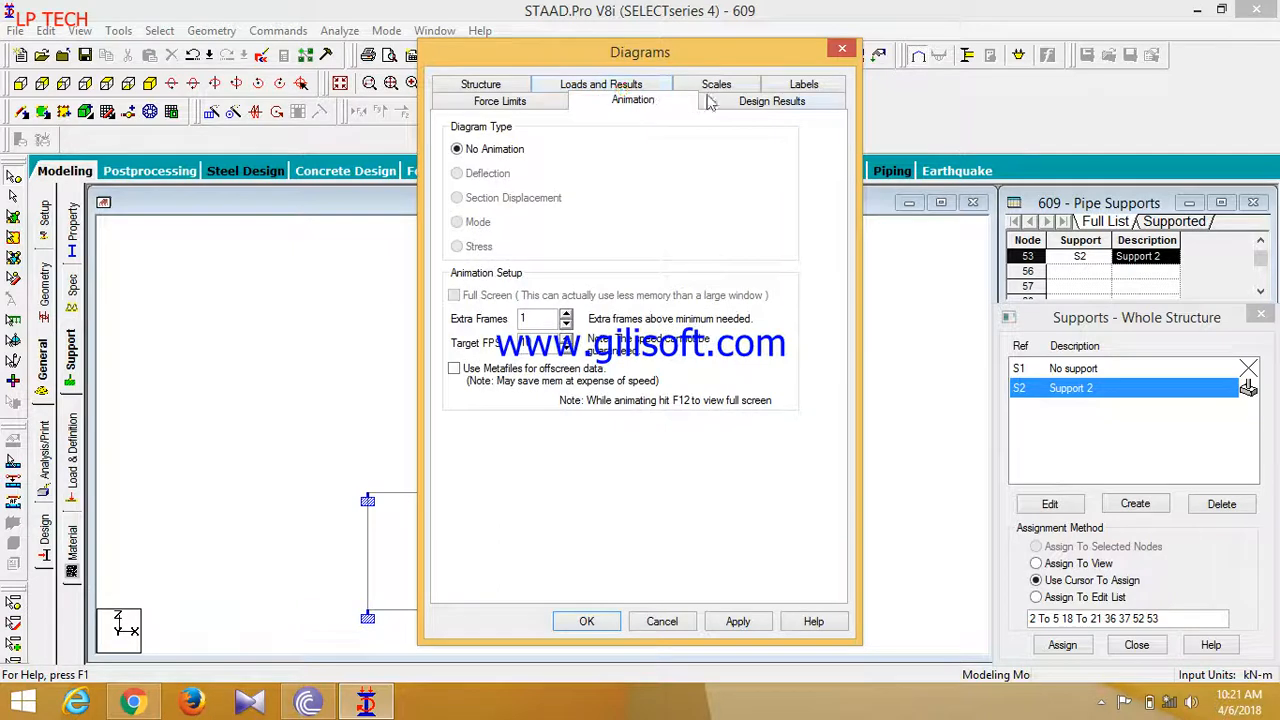
click(526, 88)
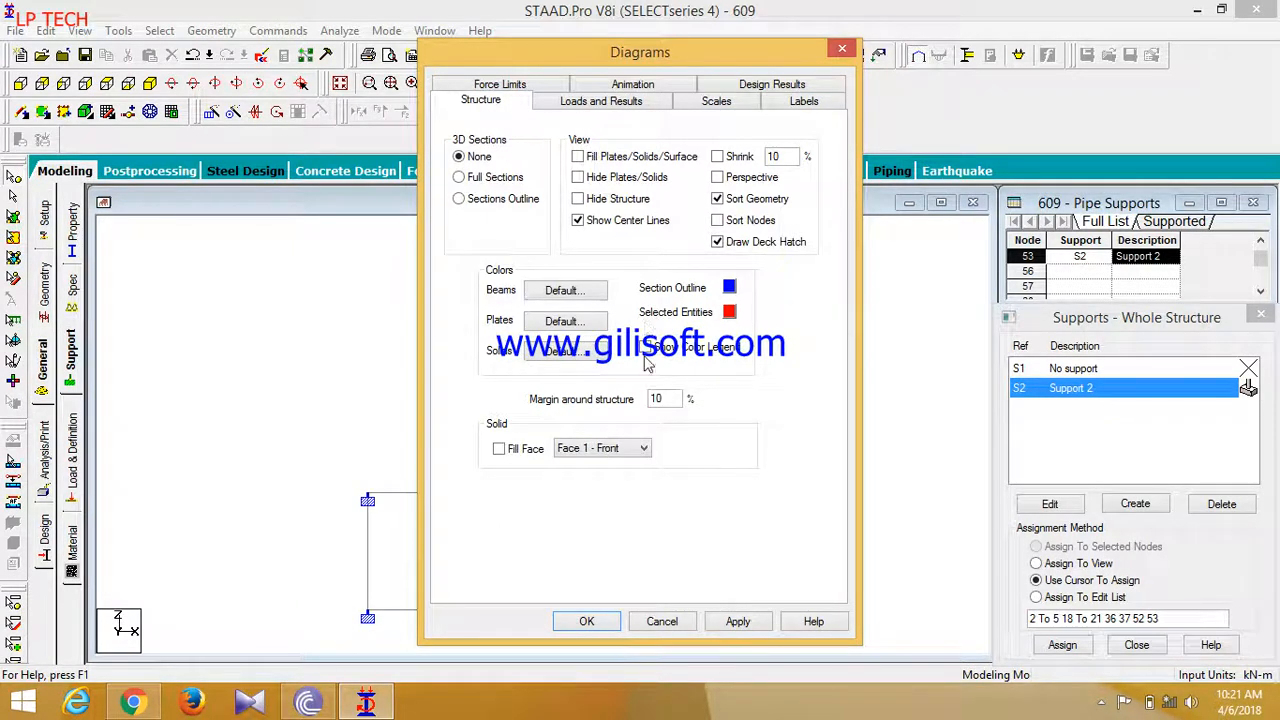
click(462, 199)
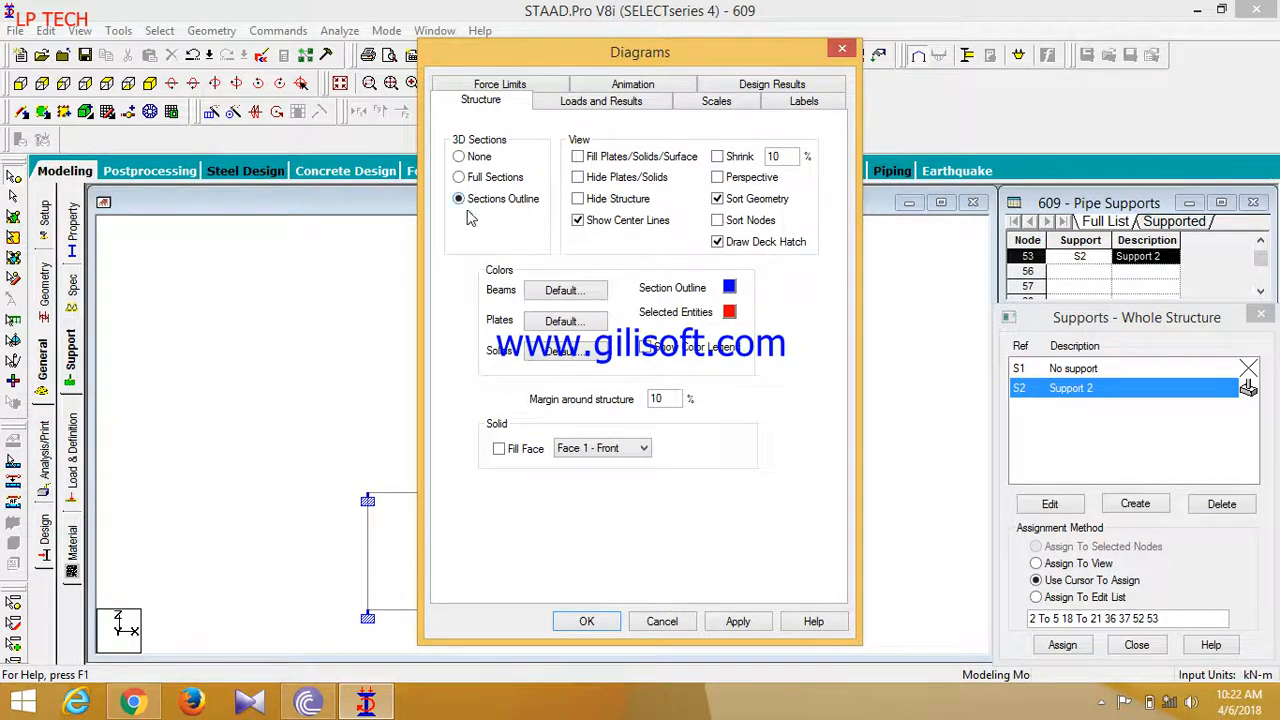
click(737, 621)
click(586, 621)
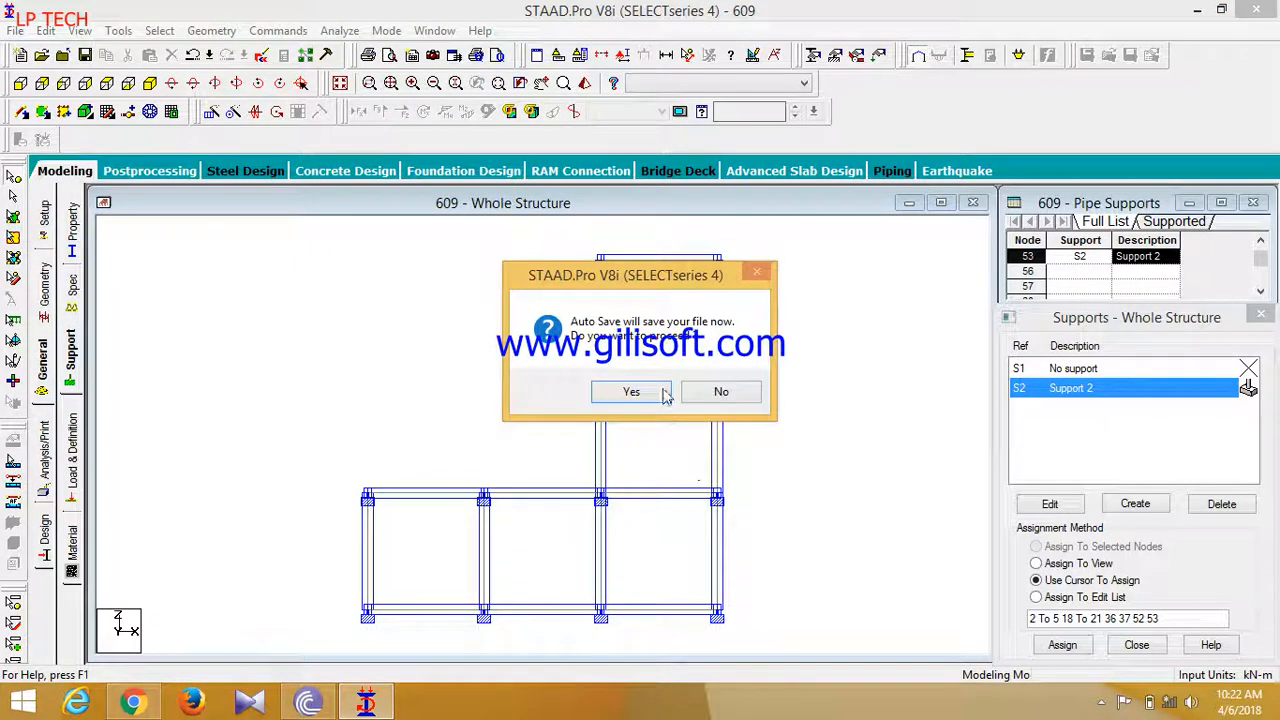
Accept the auto save of the file and return the outlined structure to the isometric view.
click(632, 393)
click(531, 376)
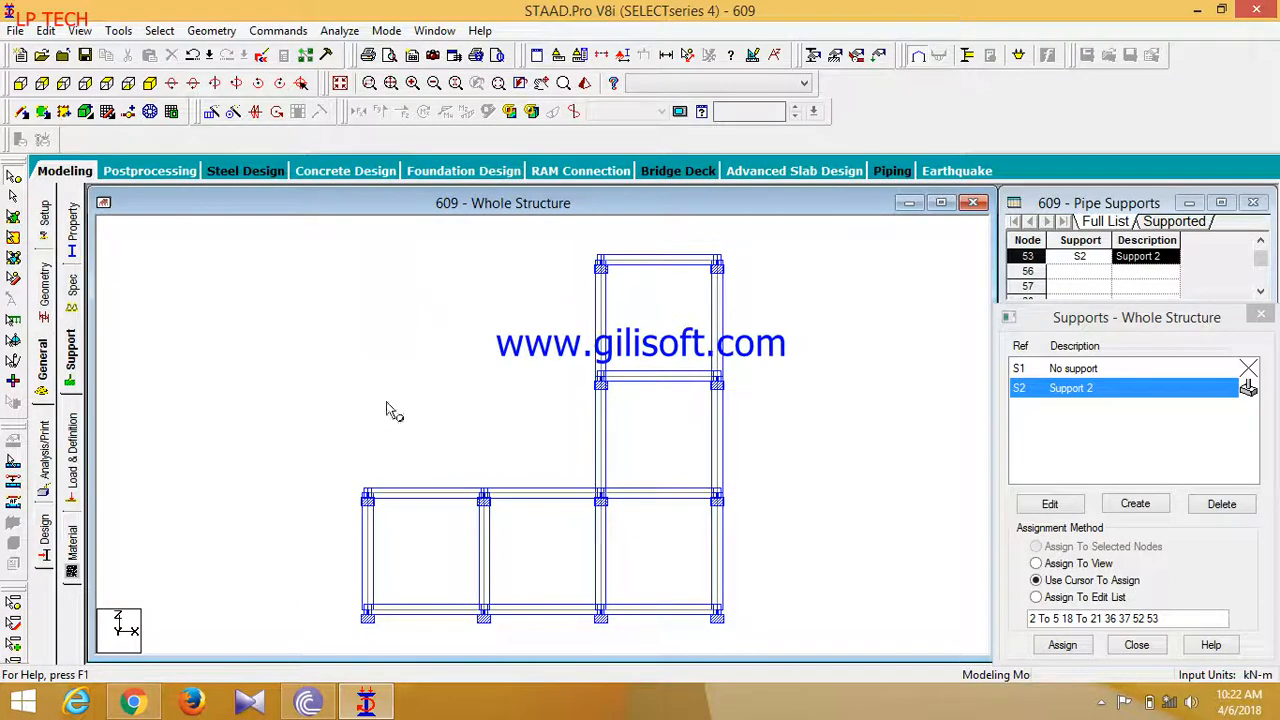
click(155, 86)
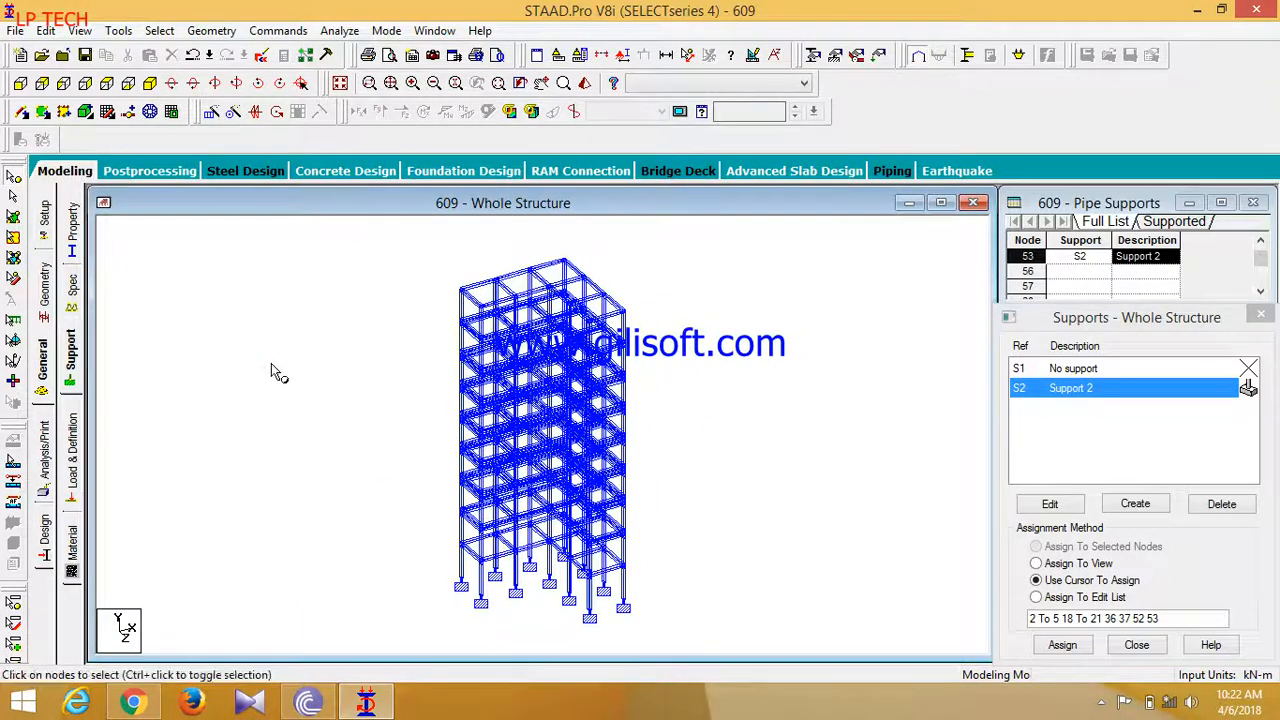